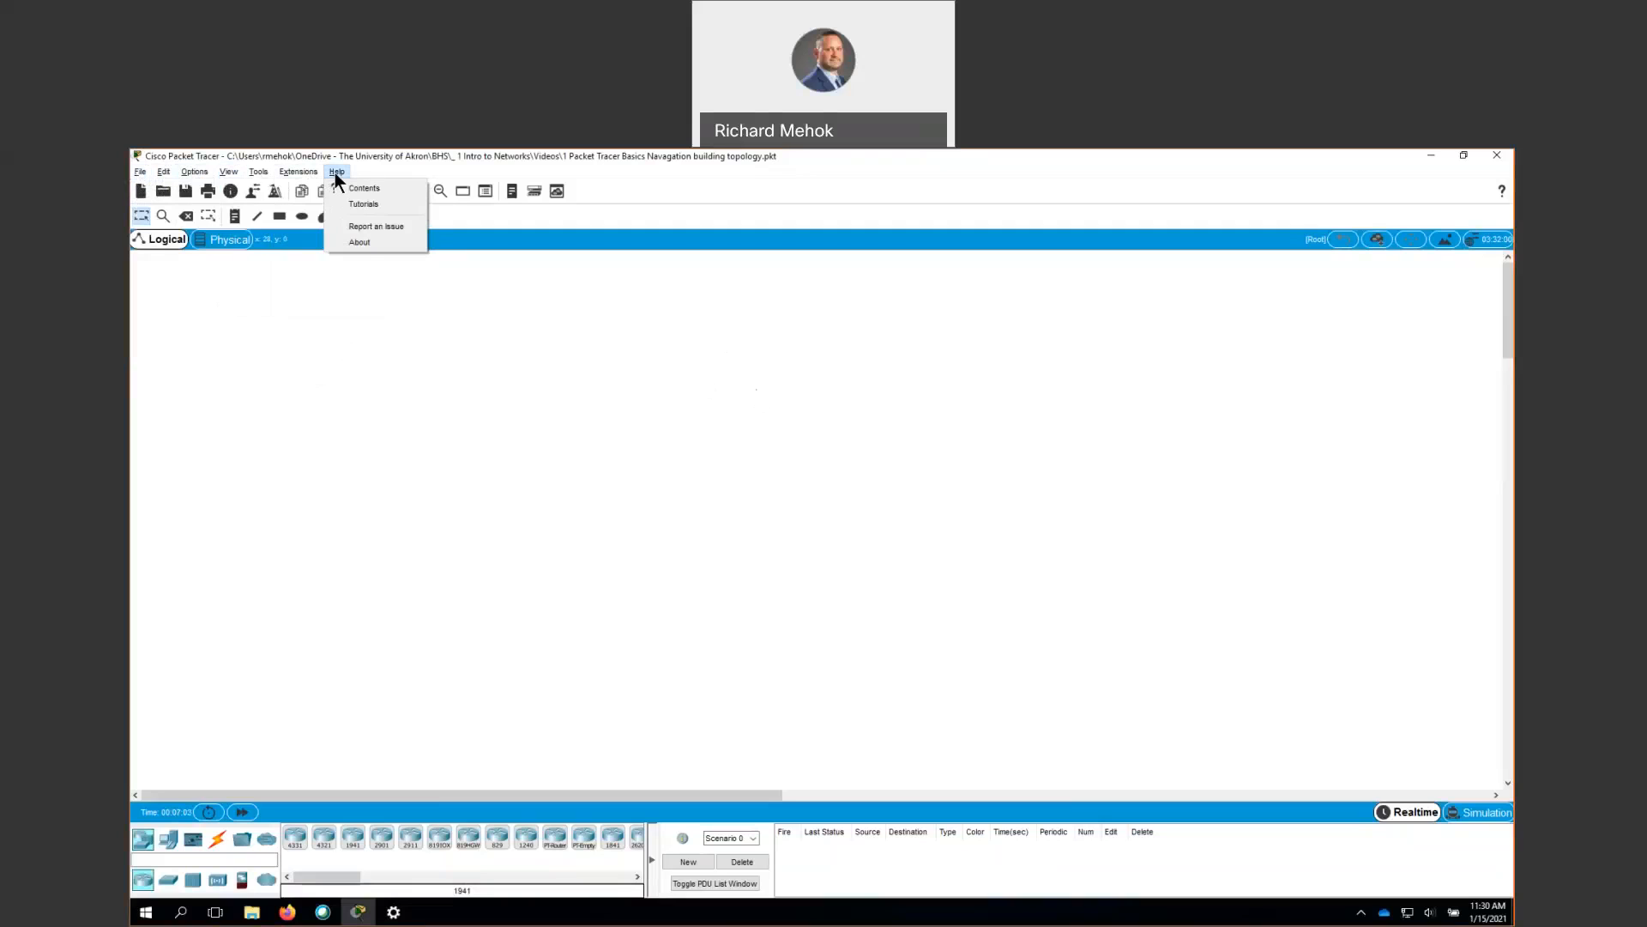
- View the program's version information, and close it again
left_click(359, 242)
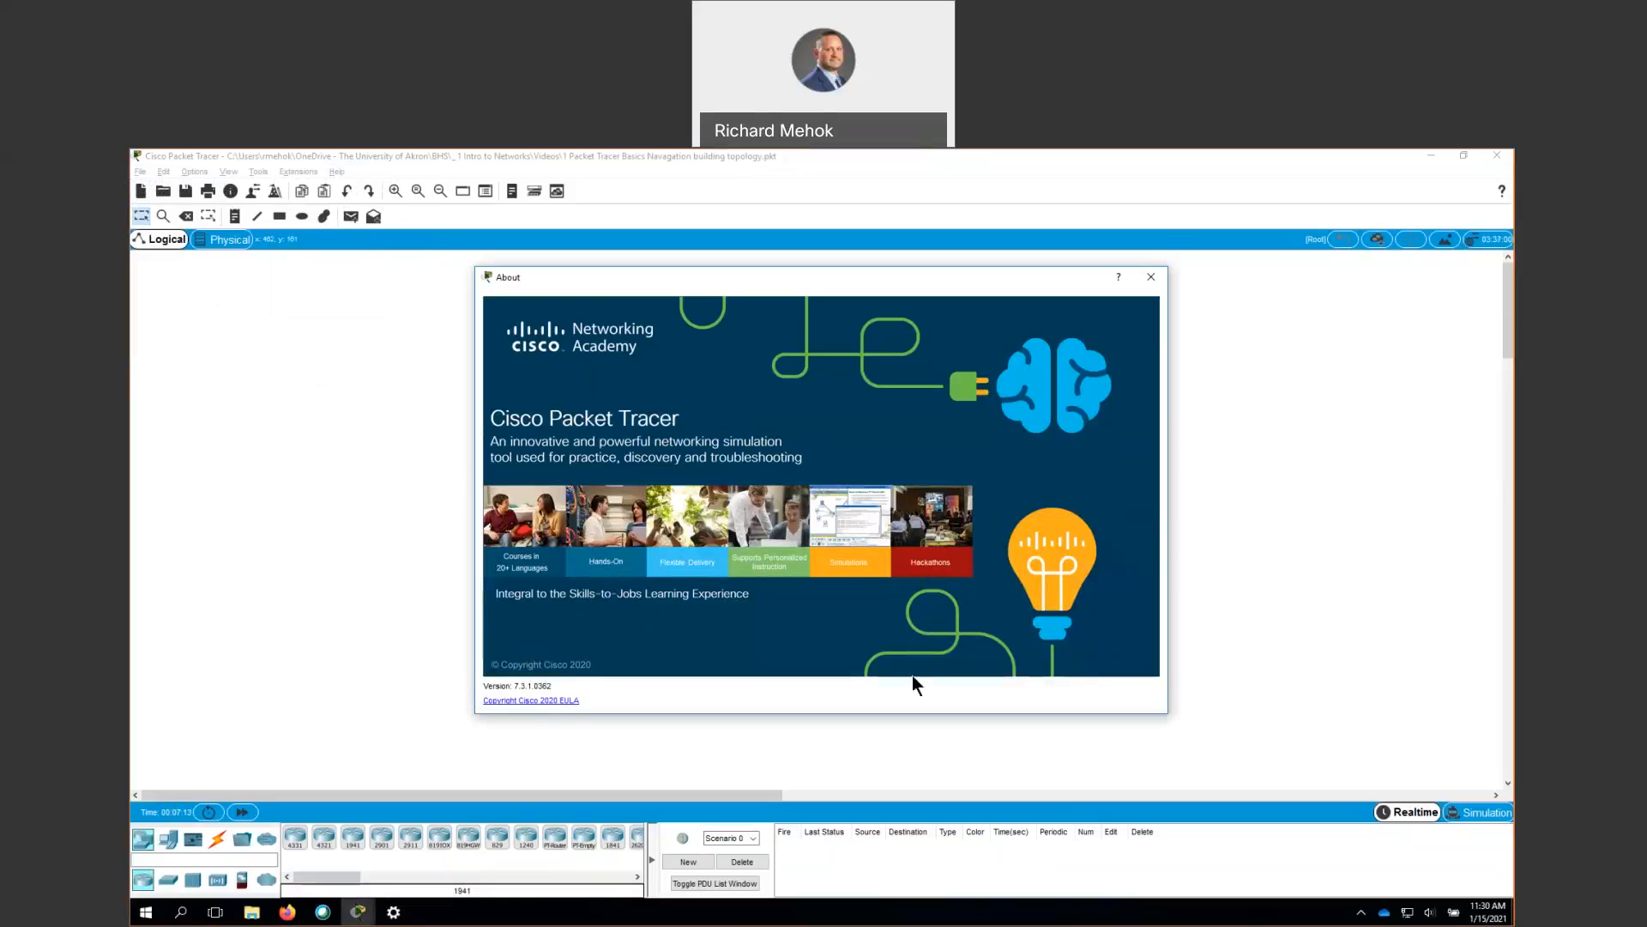
left_click(1150, 276)
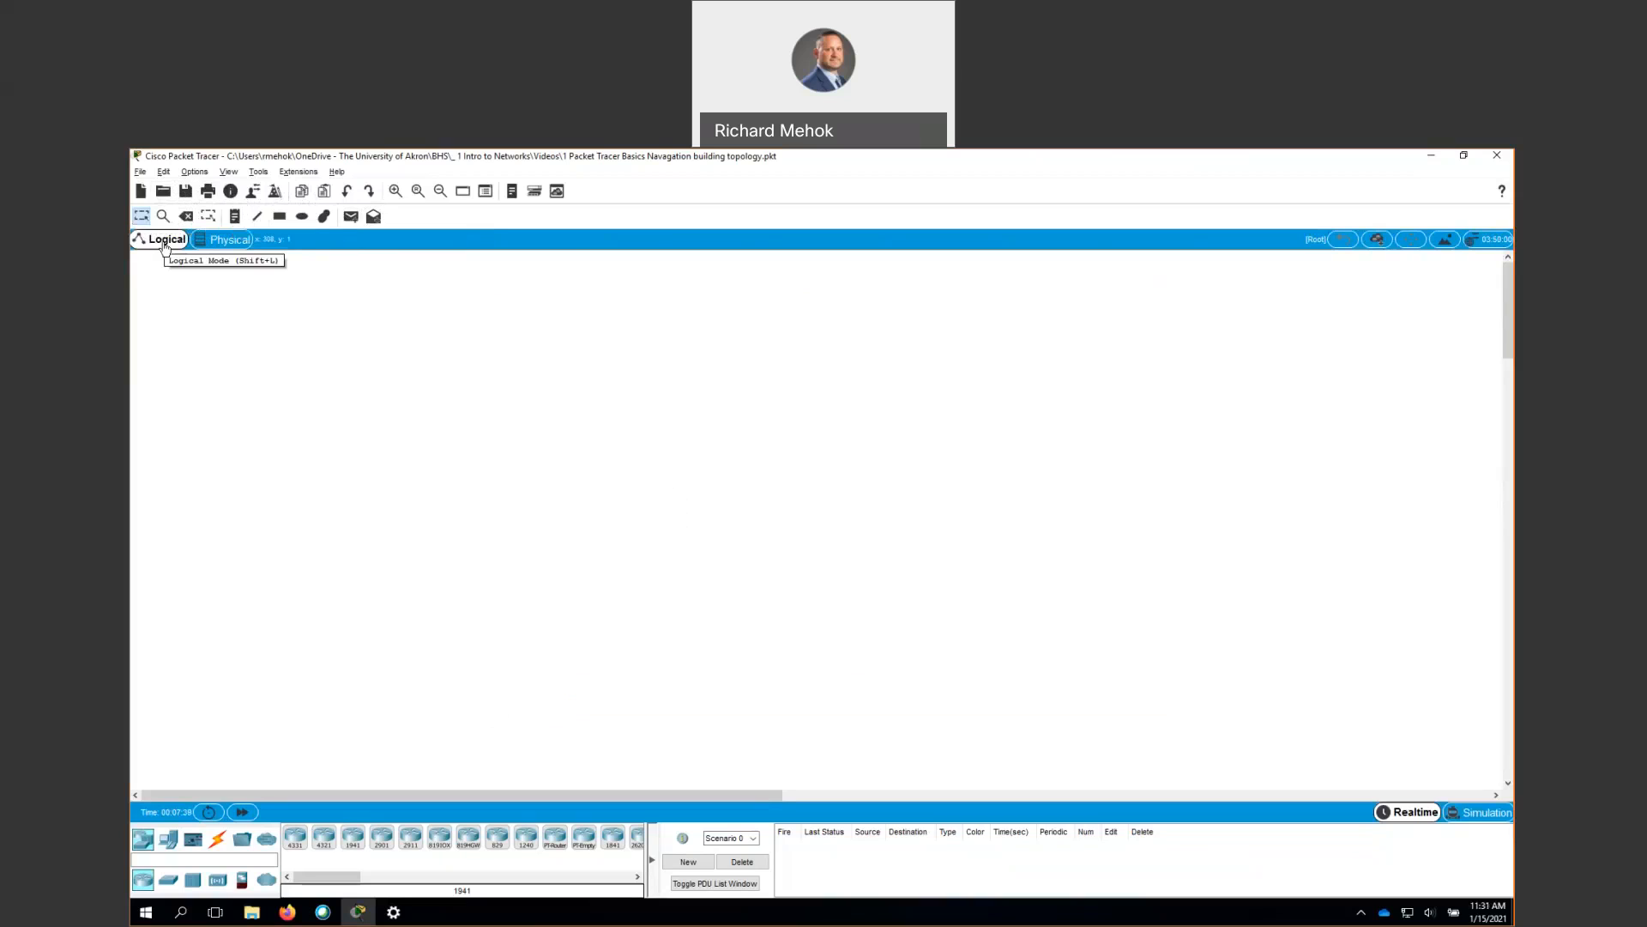
- Look at the Physical workspace and Simulation mode, returning to the Logical workspace and Realtime mode
left_click(223, 239)
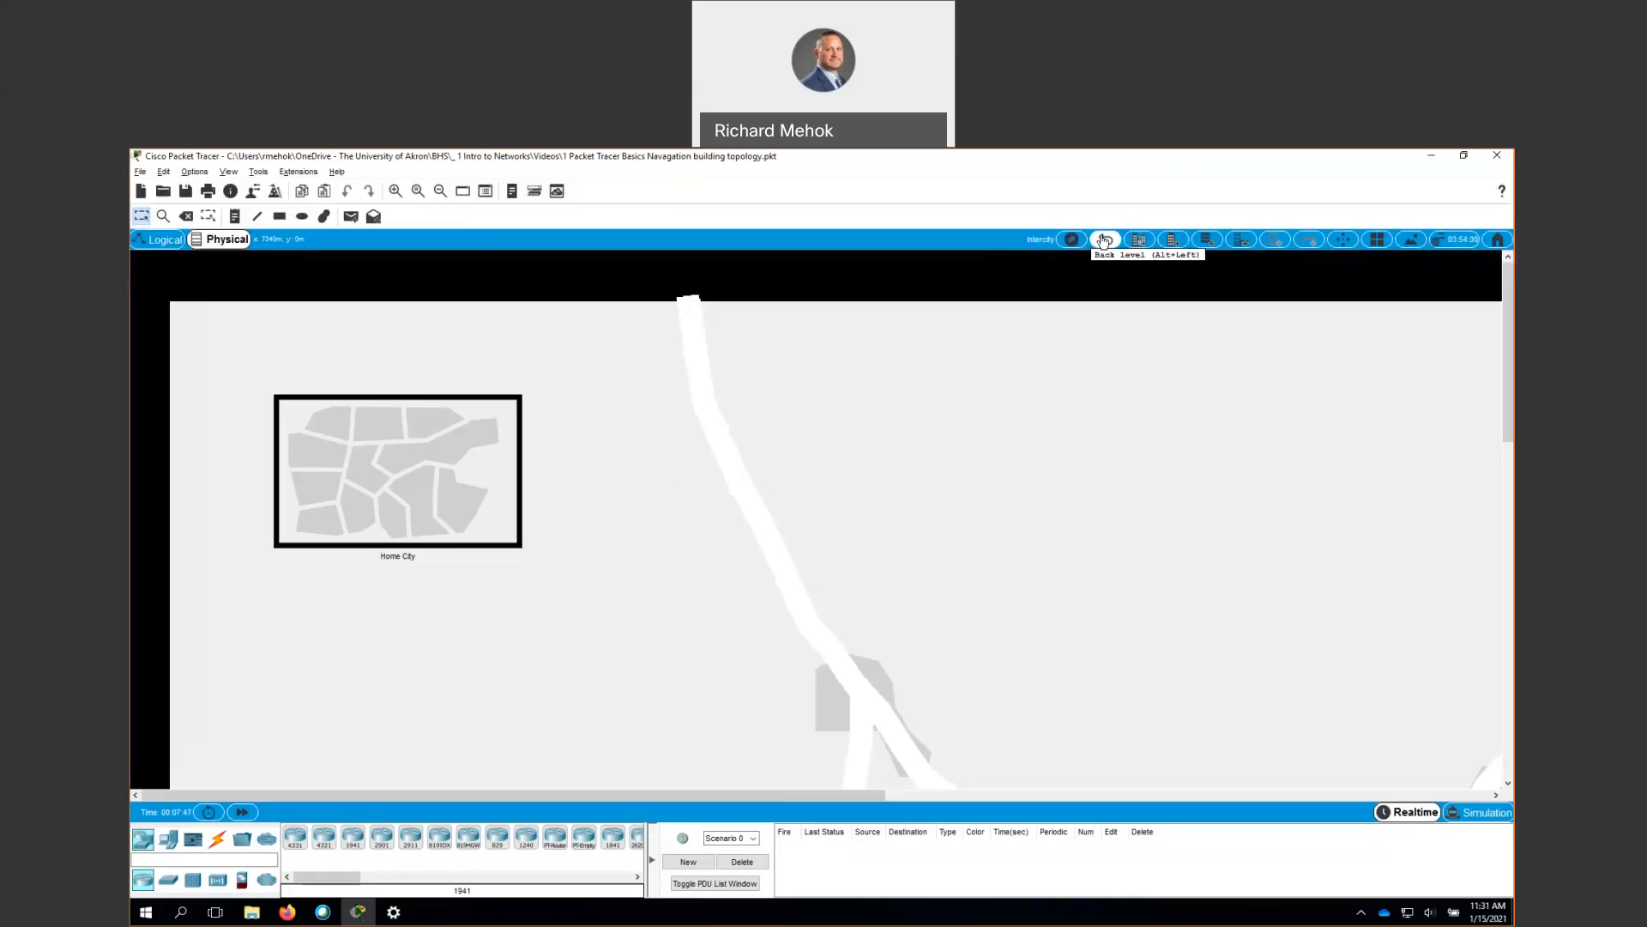
left_click(168, 240)
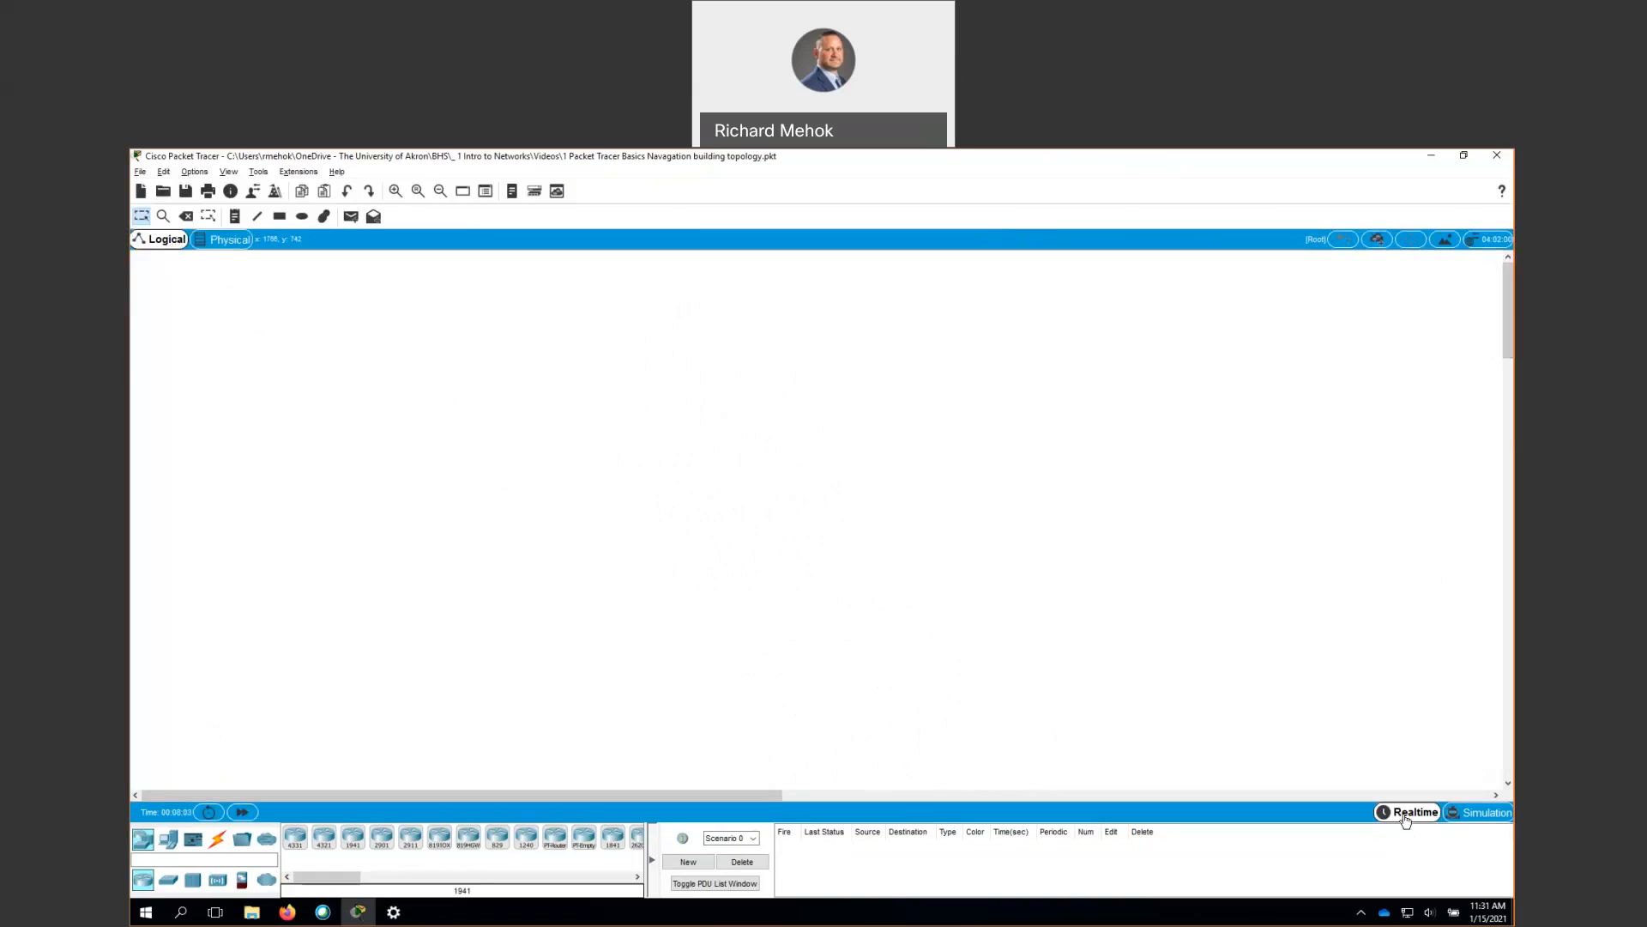
left_click(1483, 813)
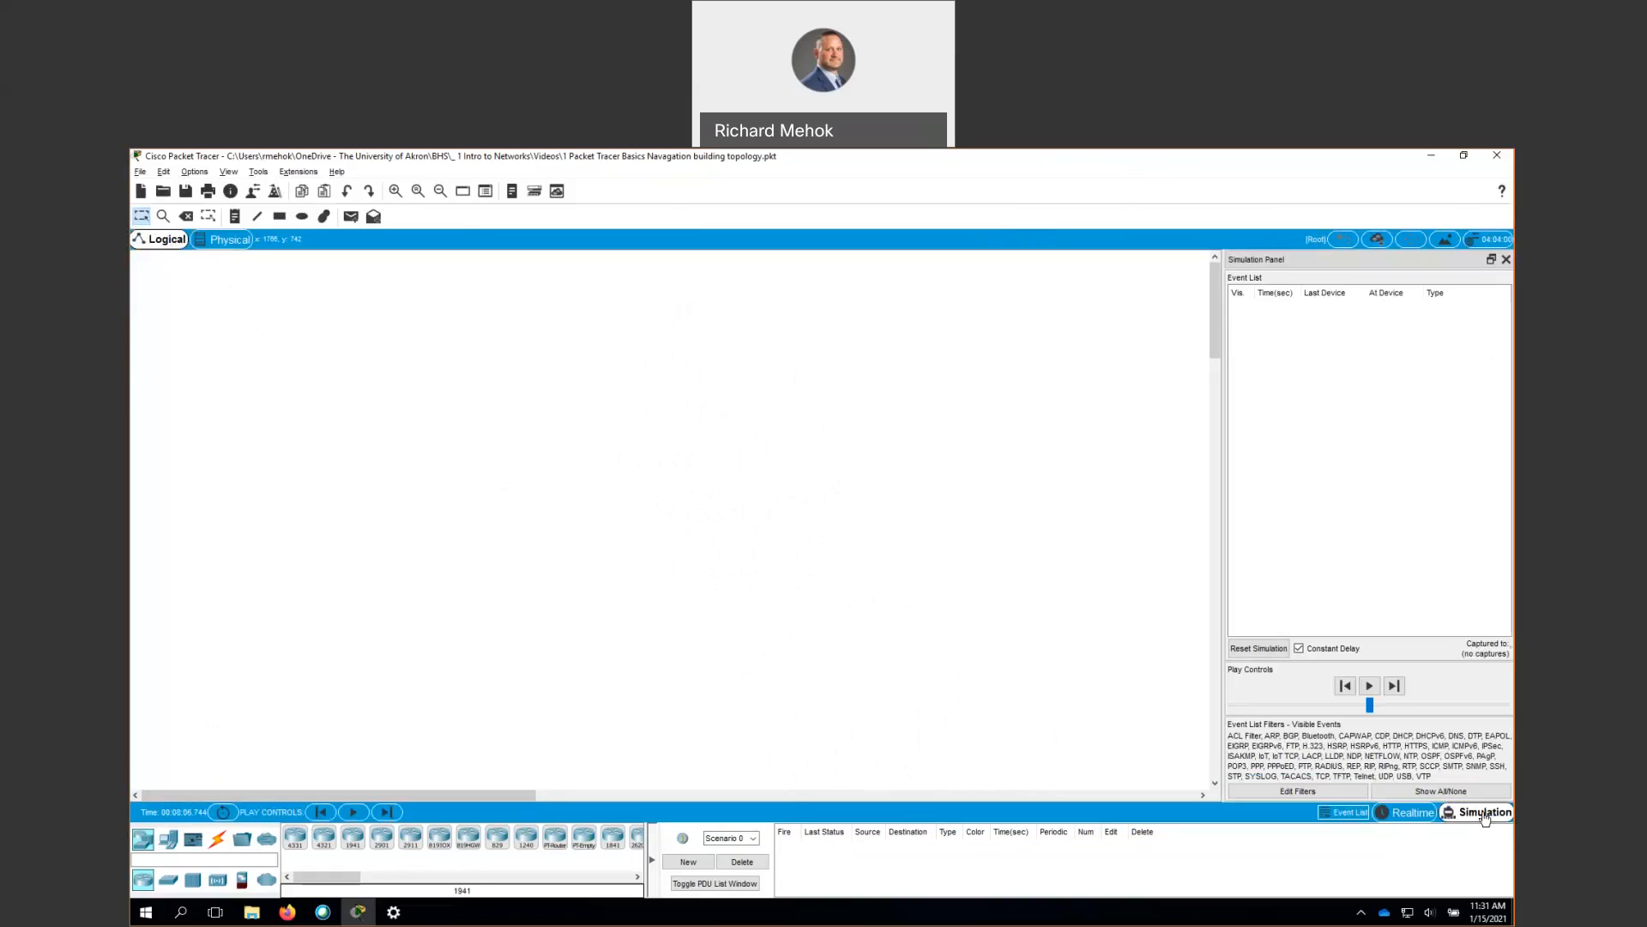
left_click(1407, 812)
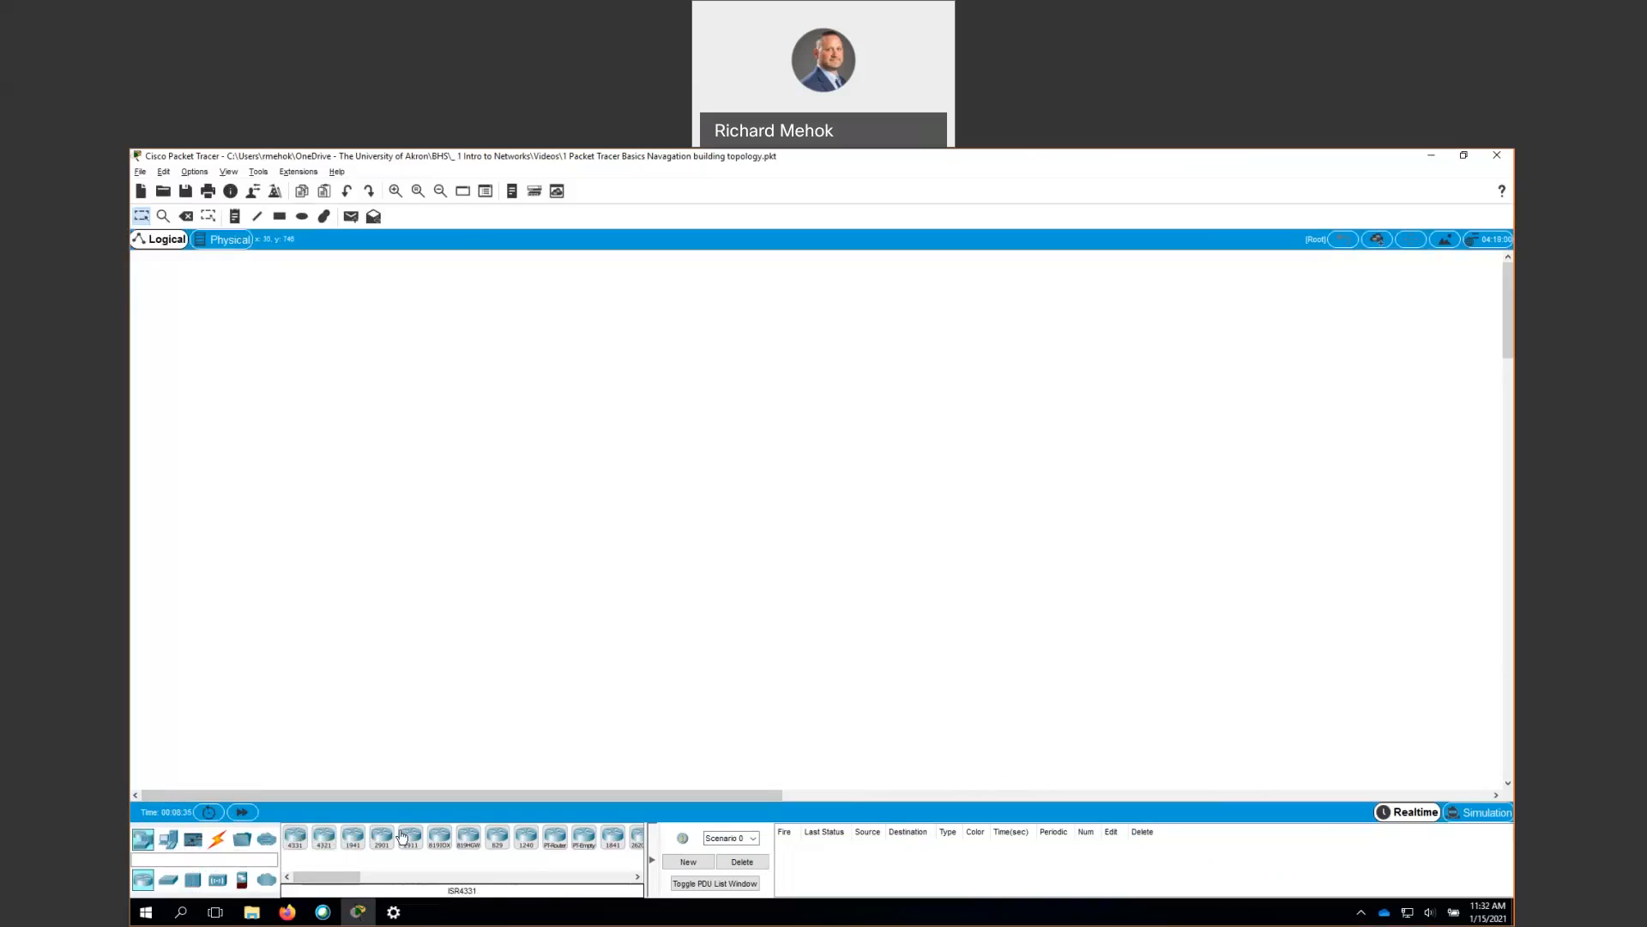
- Widen the device list area so that more router models fit in it
left_click_drag(358, 872, 369, 873)
left_click_drag(645, 837, 787, 837)
left_click_drag(406, 878, 361, 877)
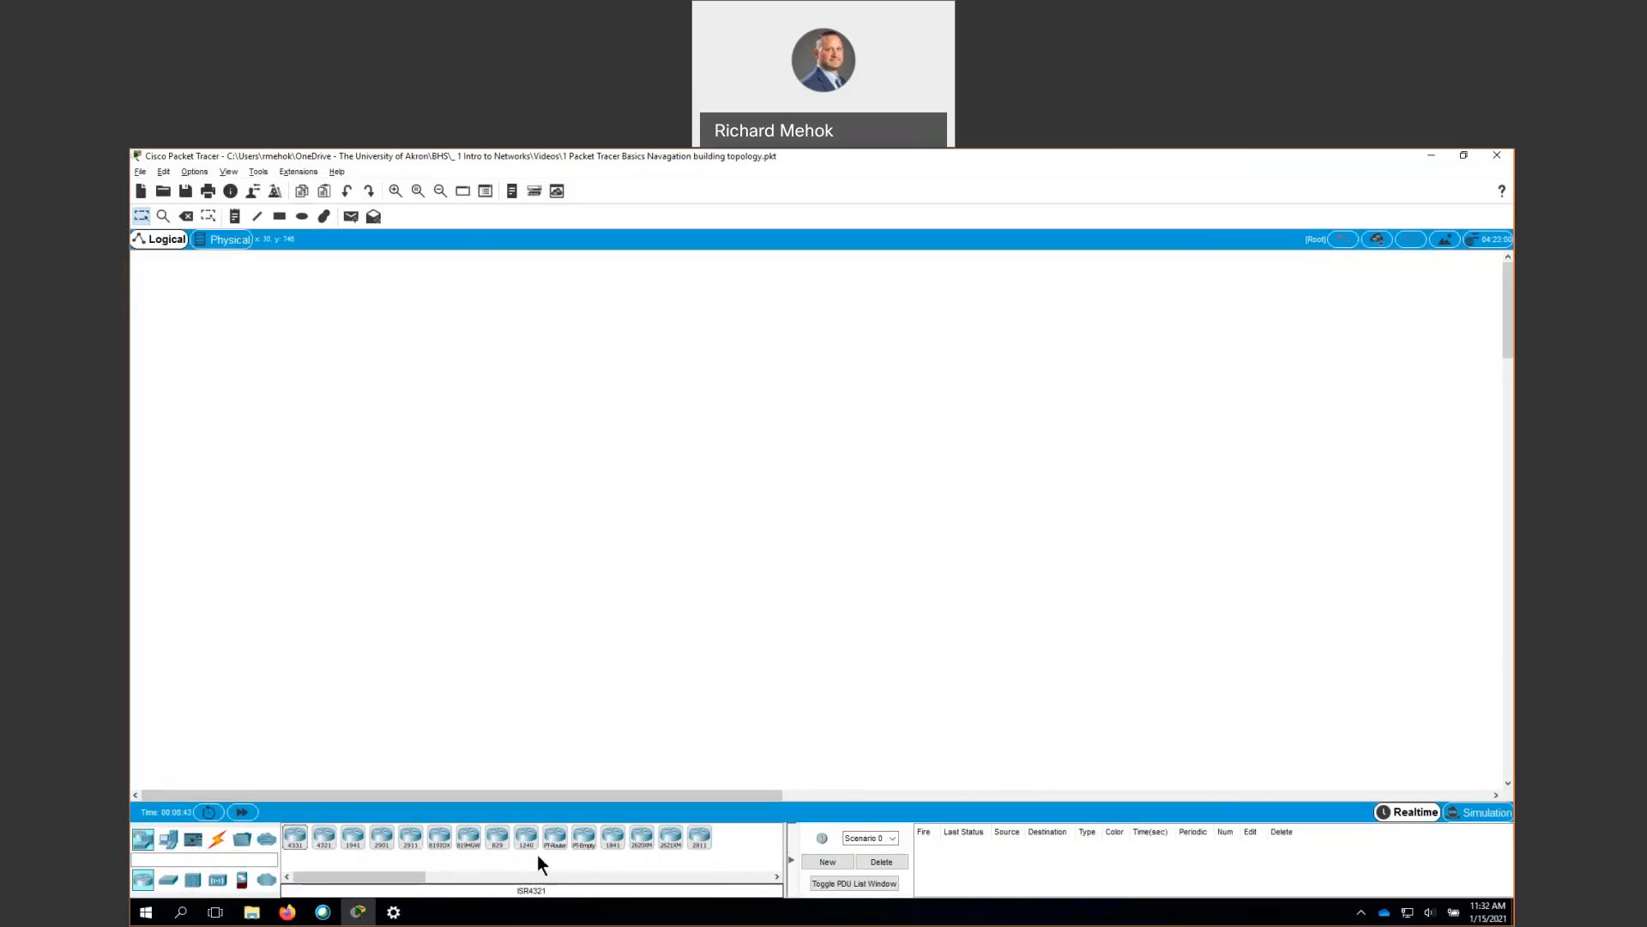
- Browse the device catalogue's switches, hubs, end devices, home appliances, component boards and connection cables
left_click(168, 882)
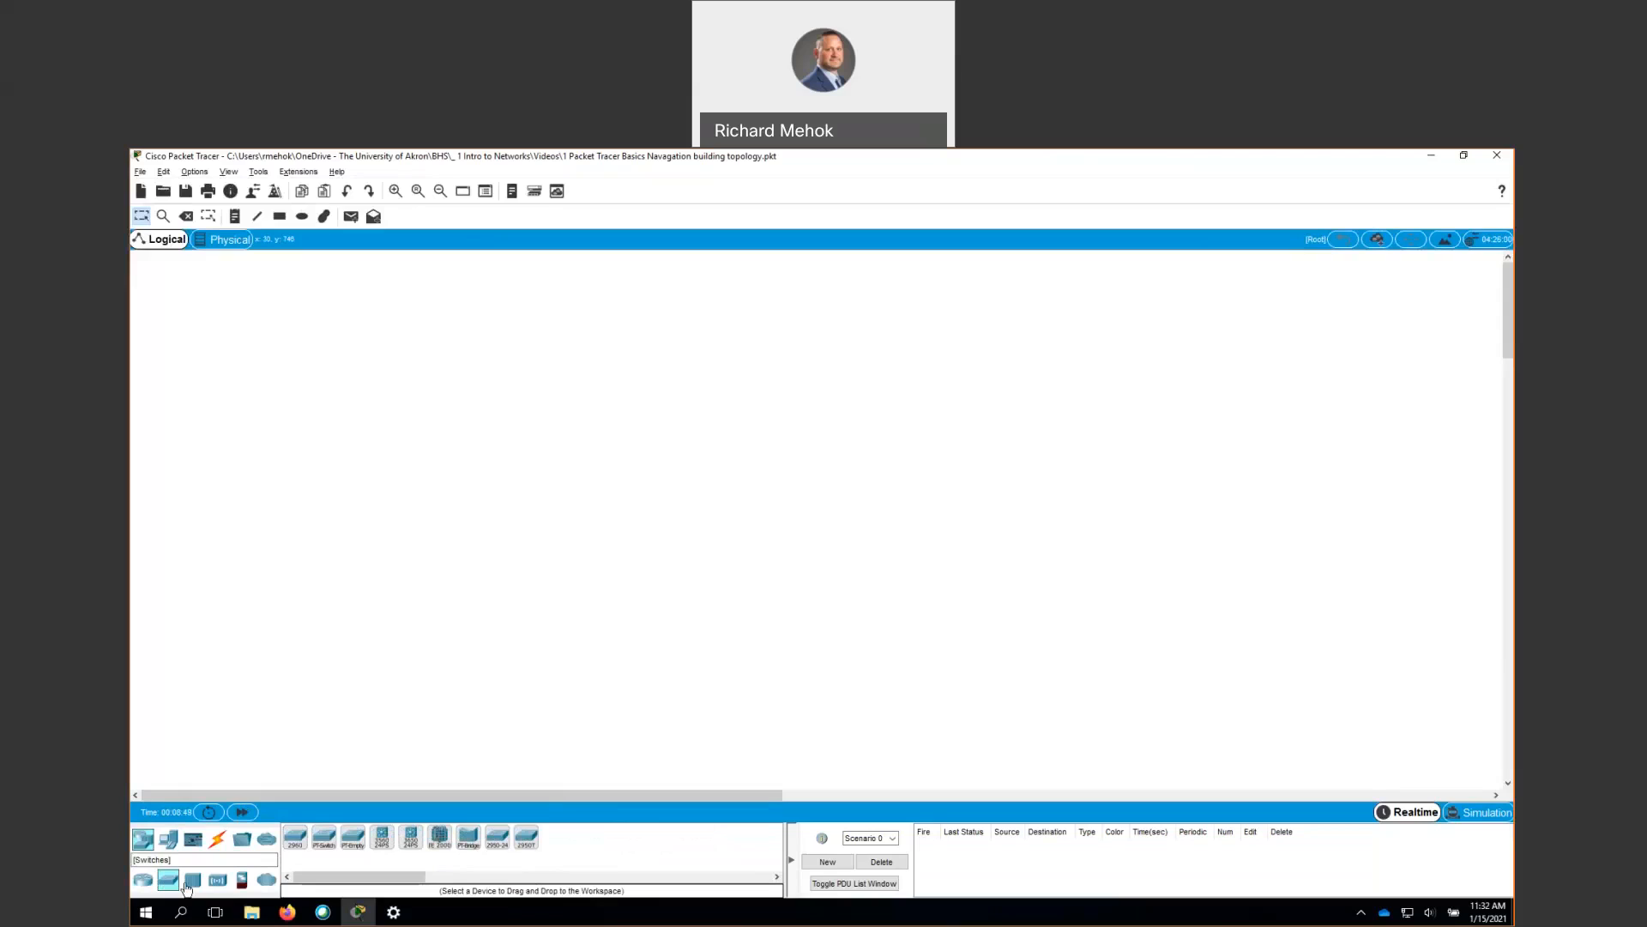
left_click(190, 882)
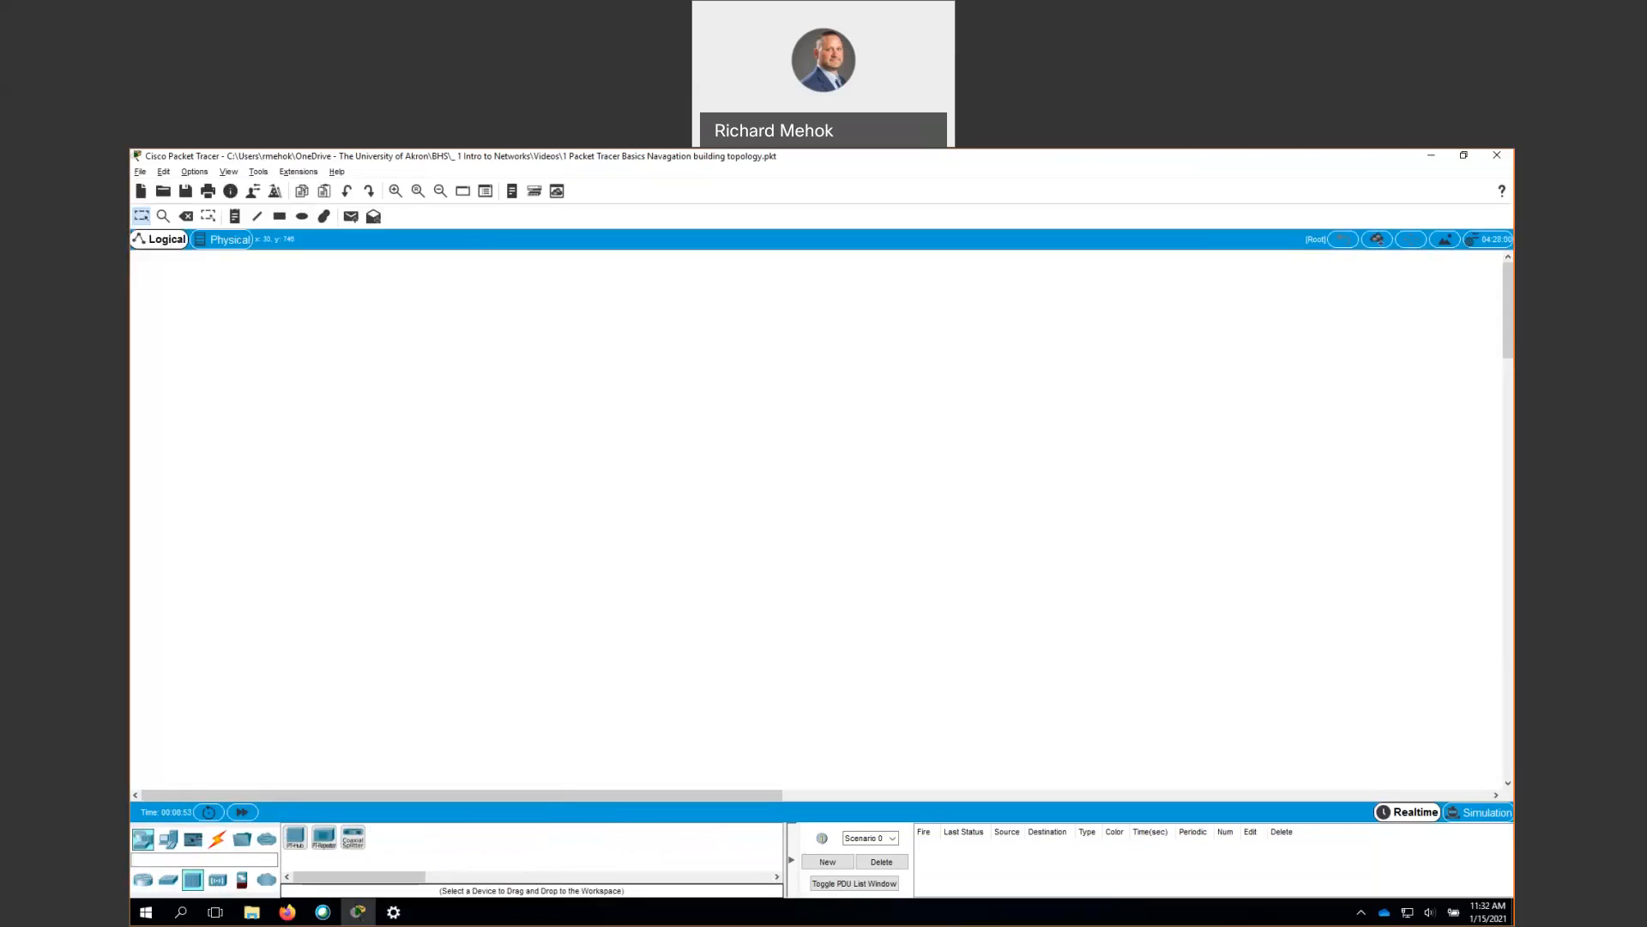
left_click(168, 841)
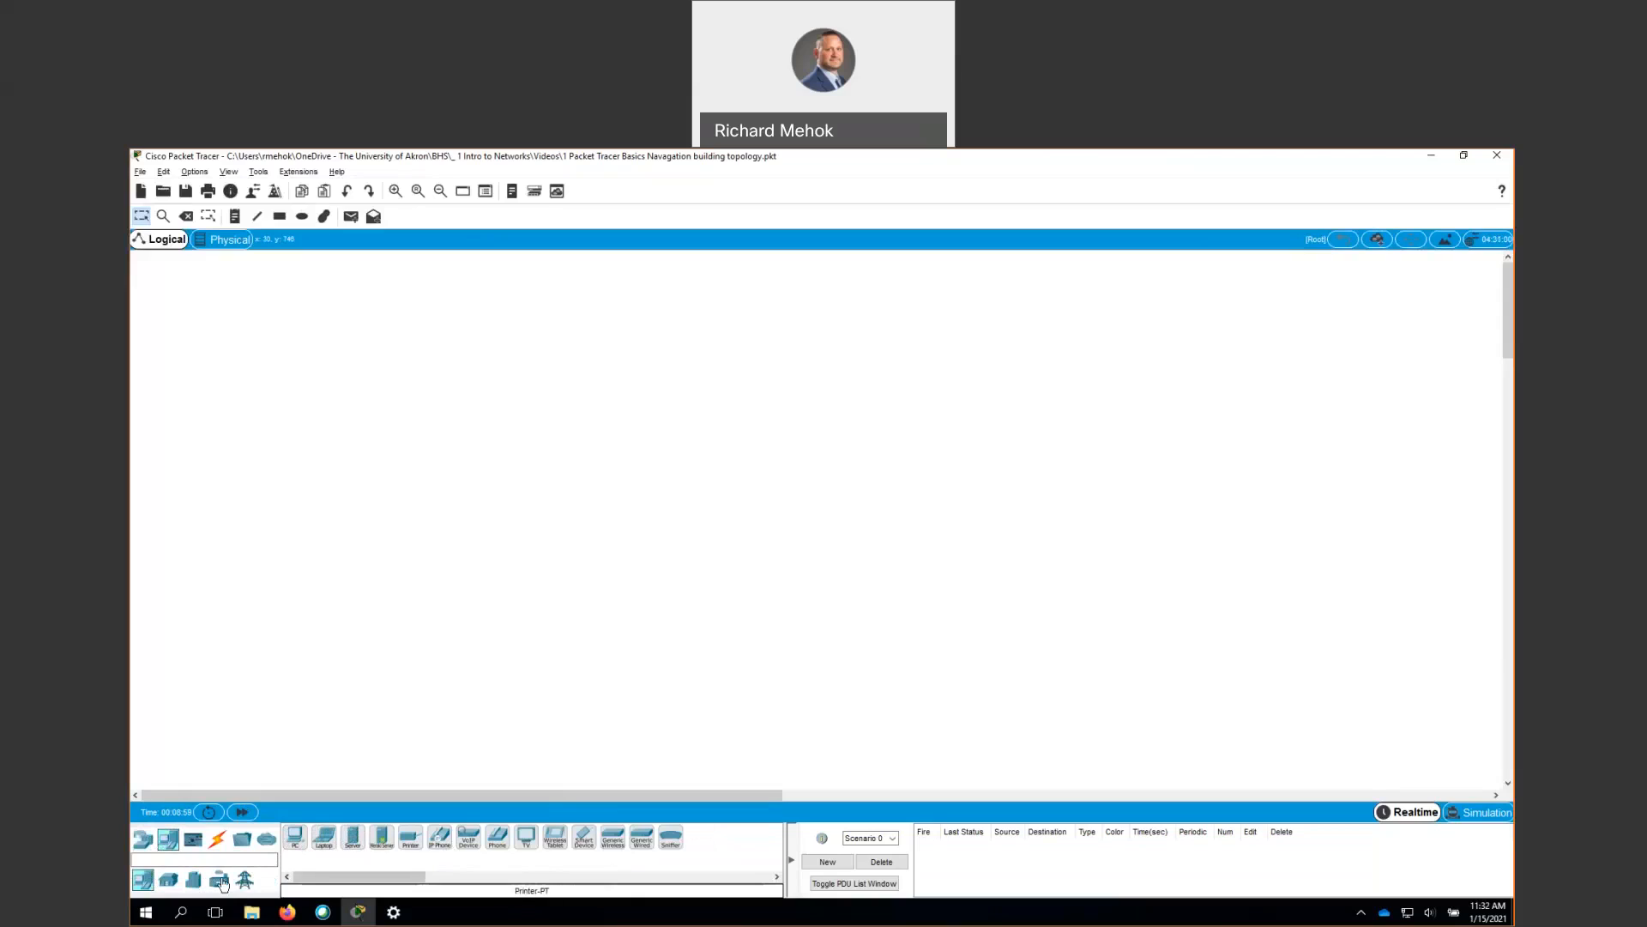
left_click(171, 884)
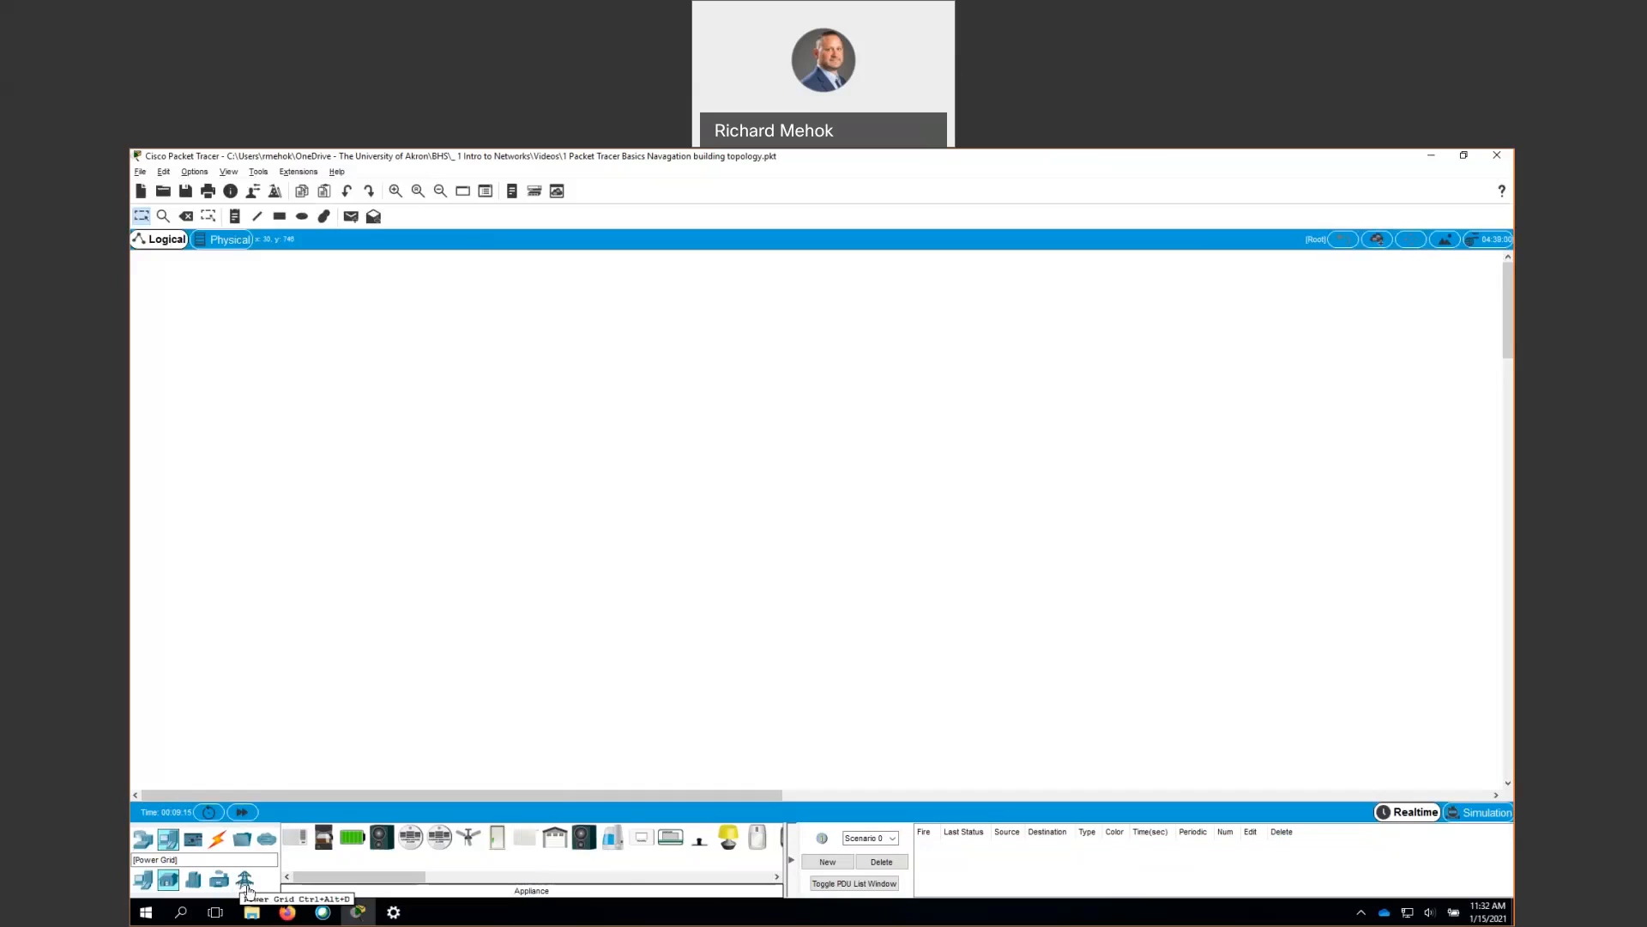
left_click(194, 838)
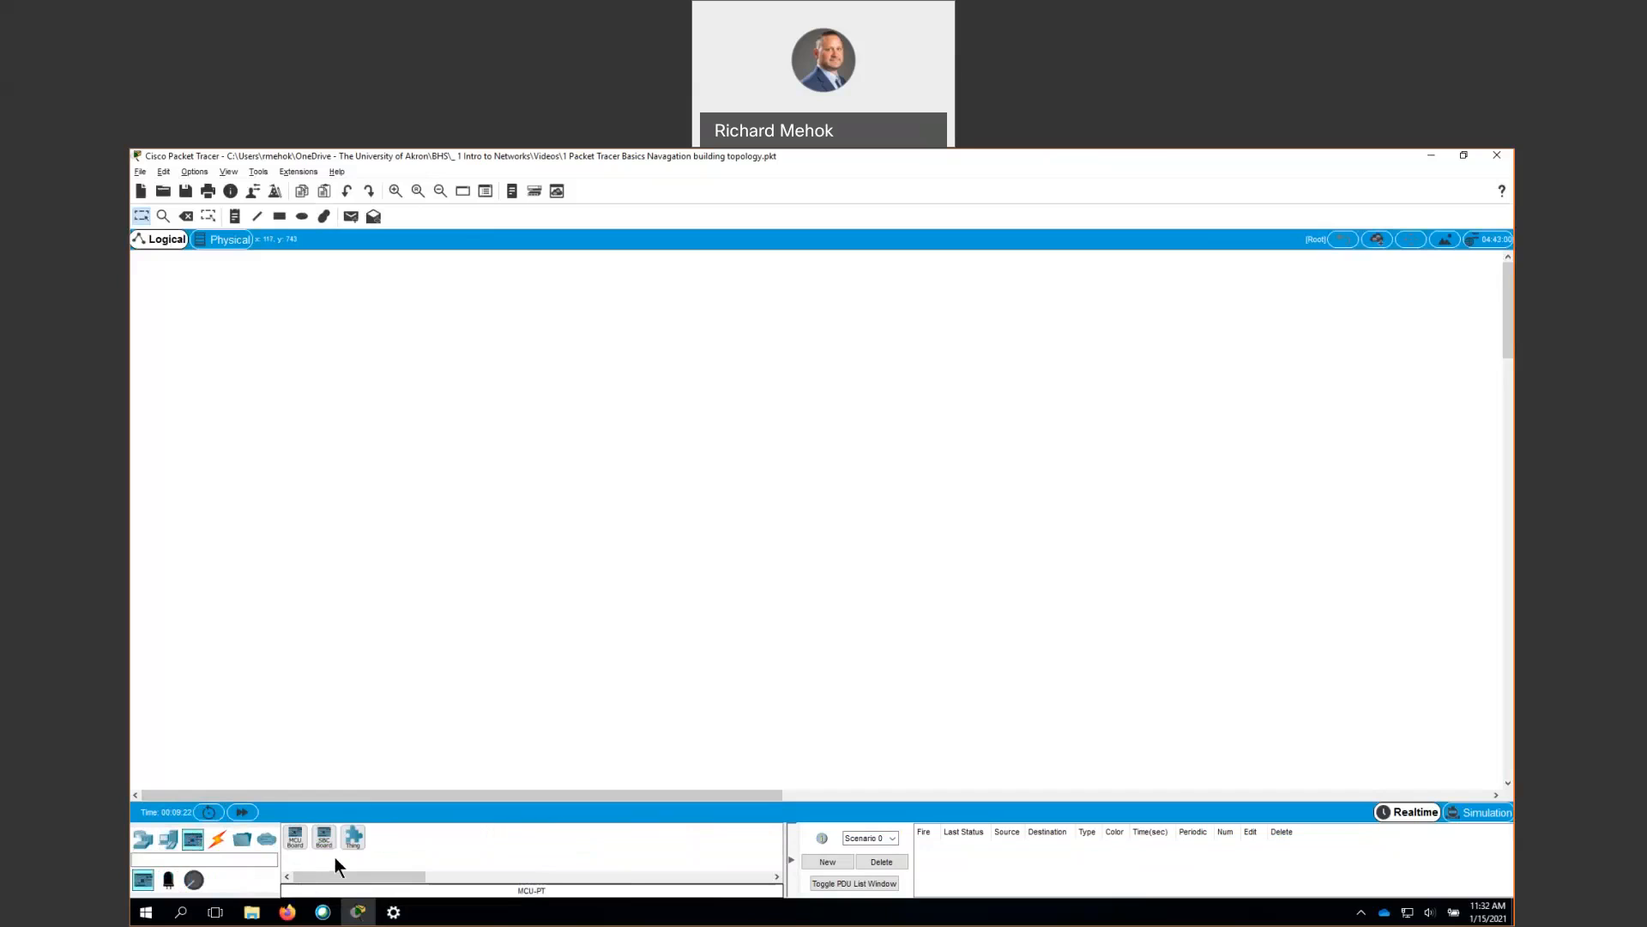
left_click(218, 841)
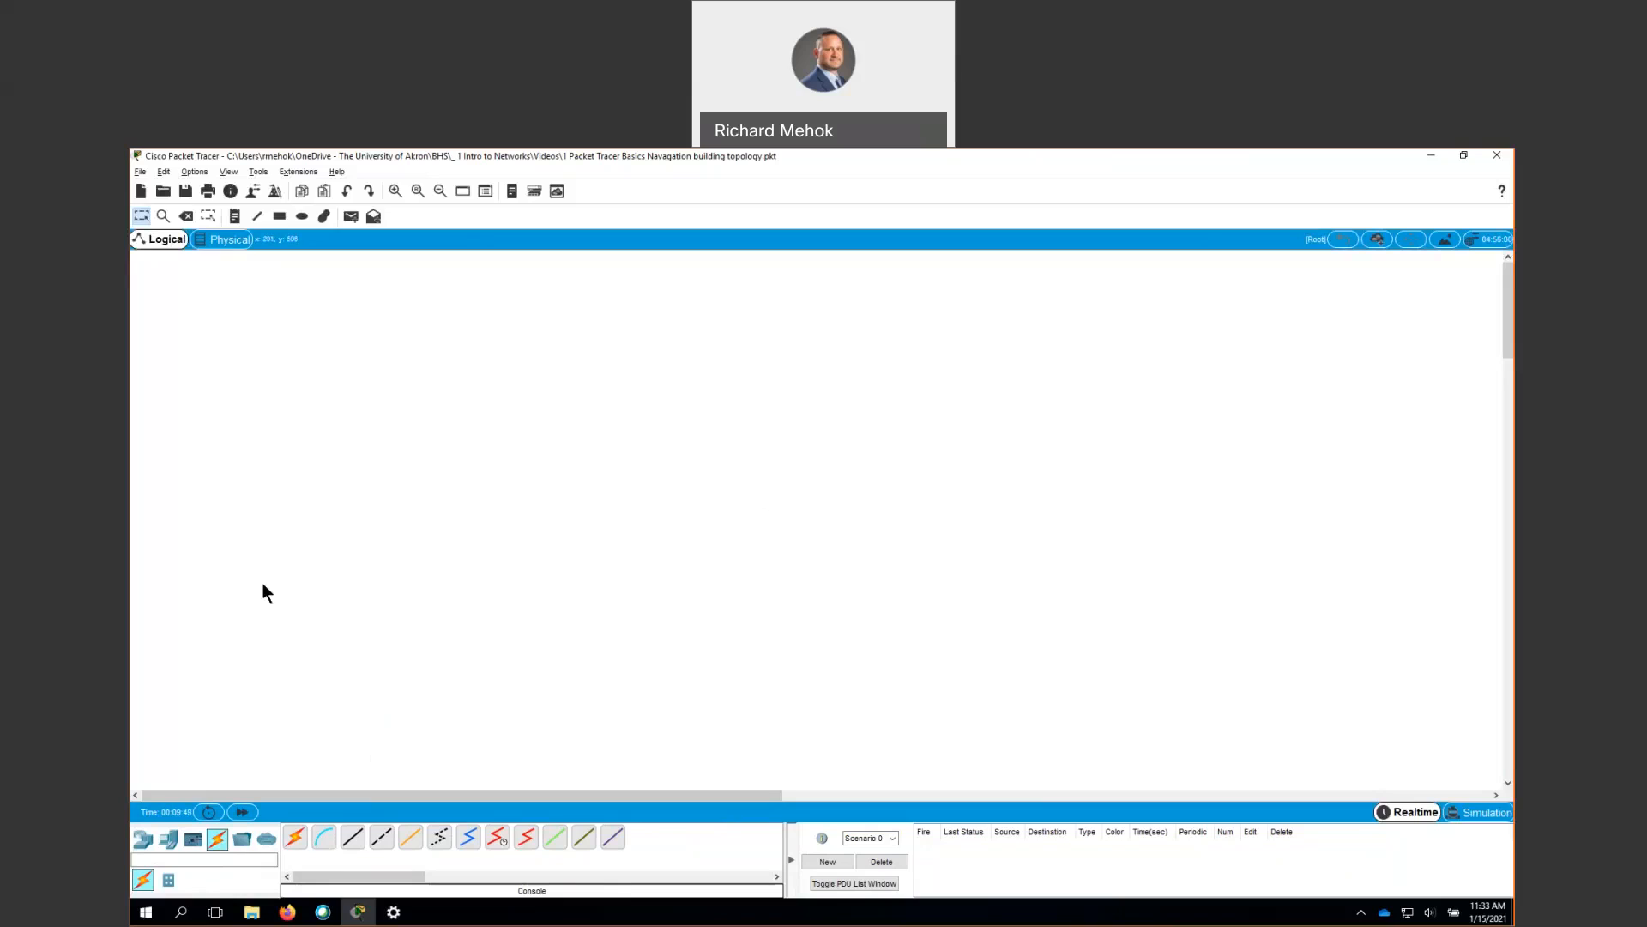
- Place four generic PCs from the end devices one below another in the logical workspace
left_click(169, 840)
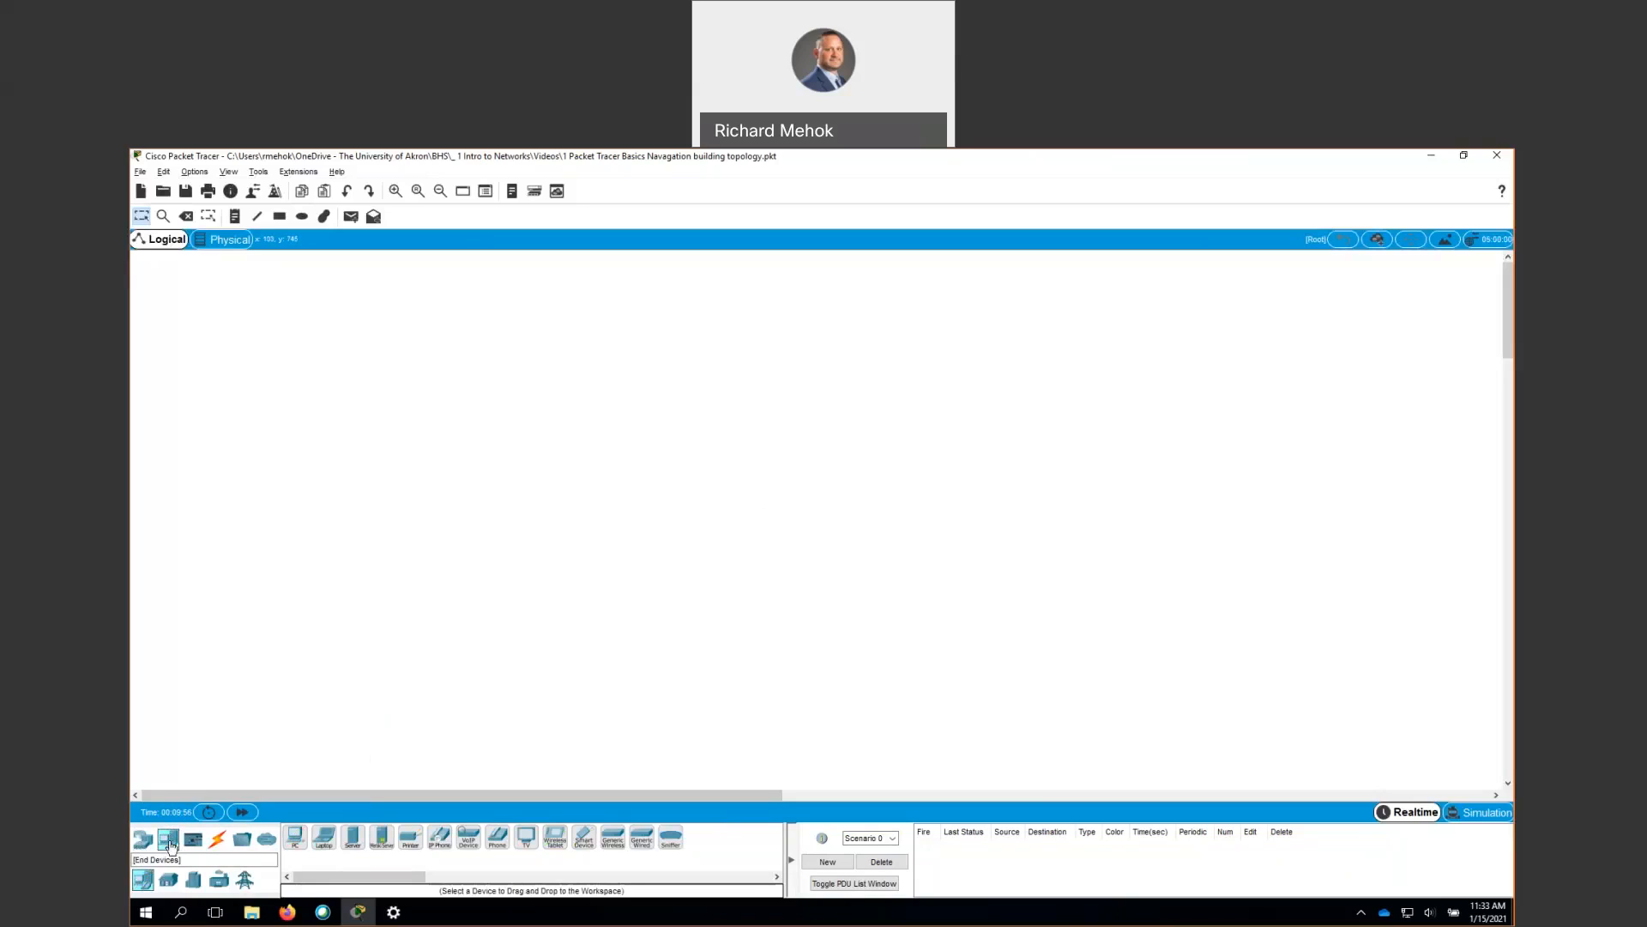
left_click(295, 836)
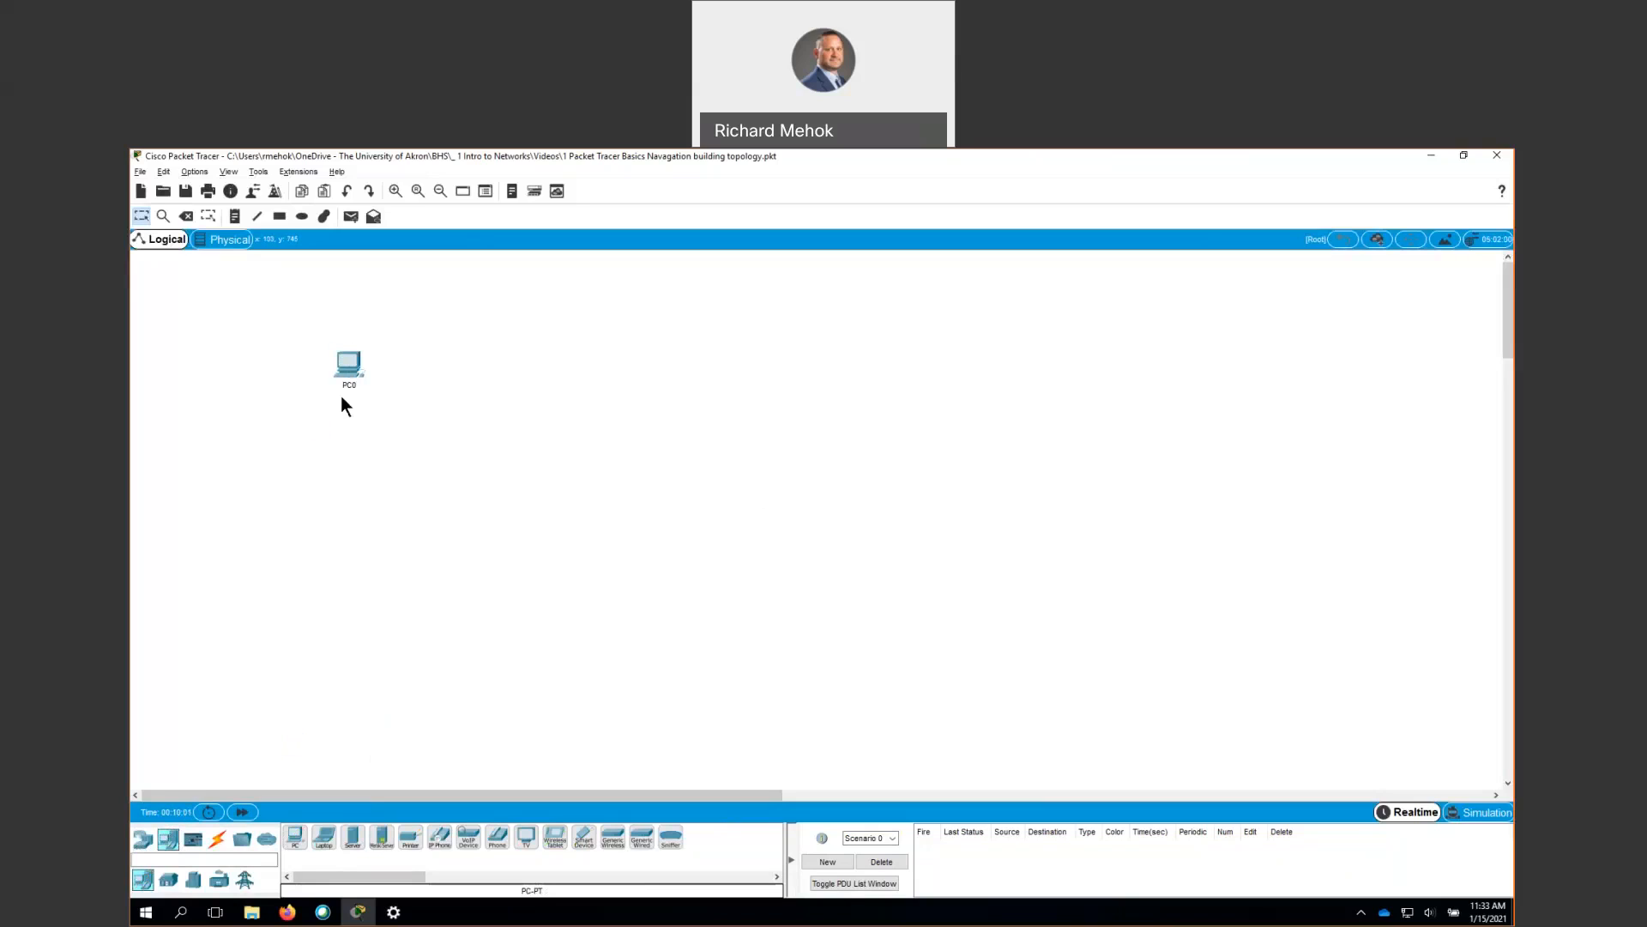
left_click(296, 837)
left_click(340, 460)
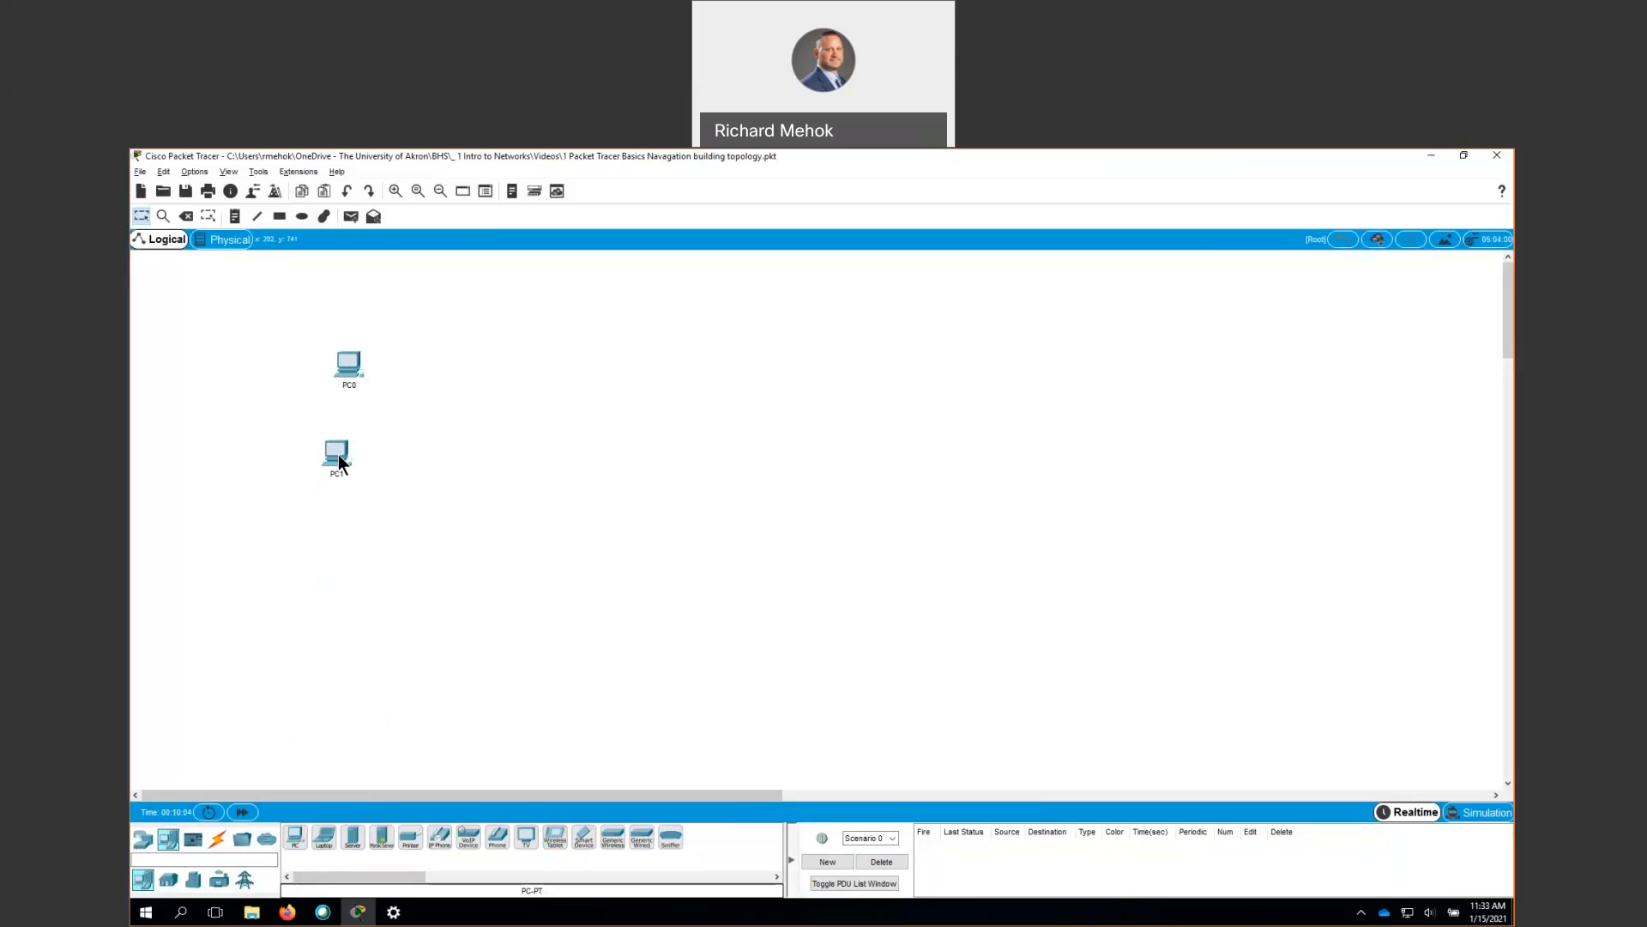
left_click(296, 842)
left_click(318, 530)
left_click(296, 842)
left_click(313, 628)
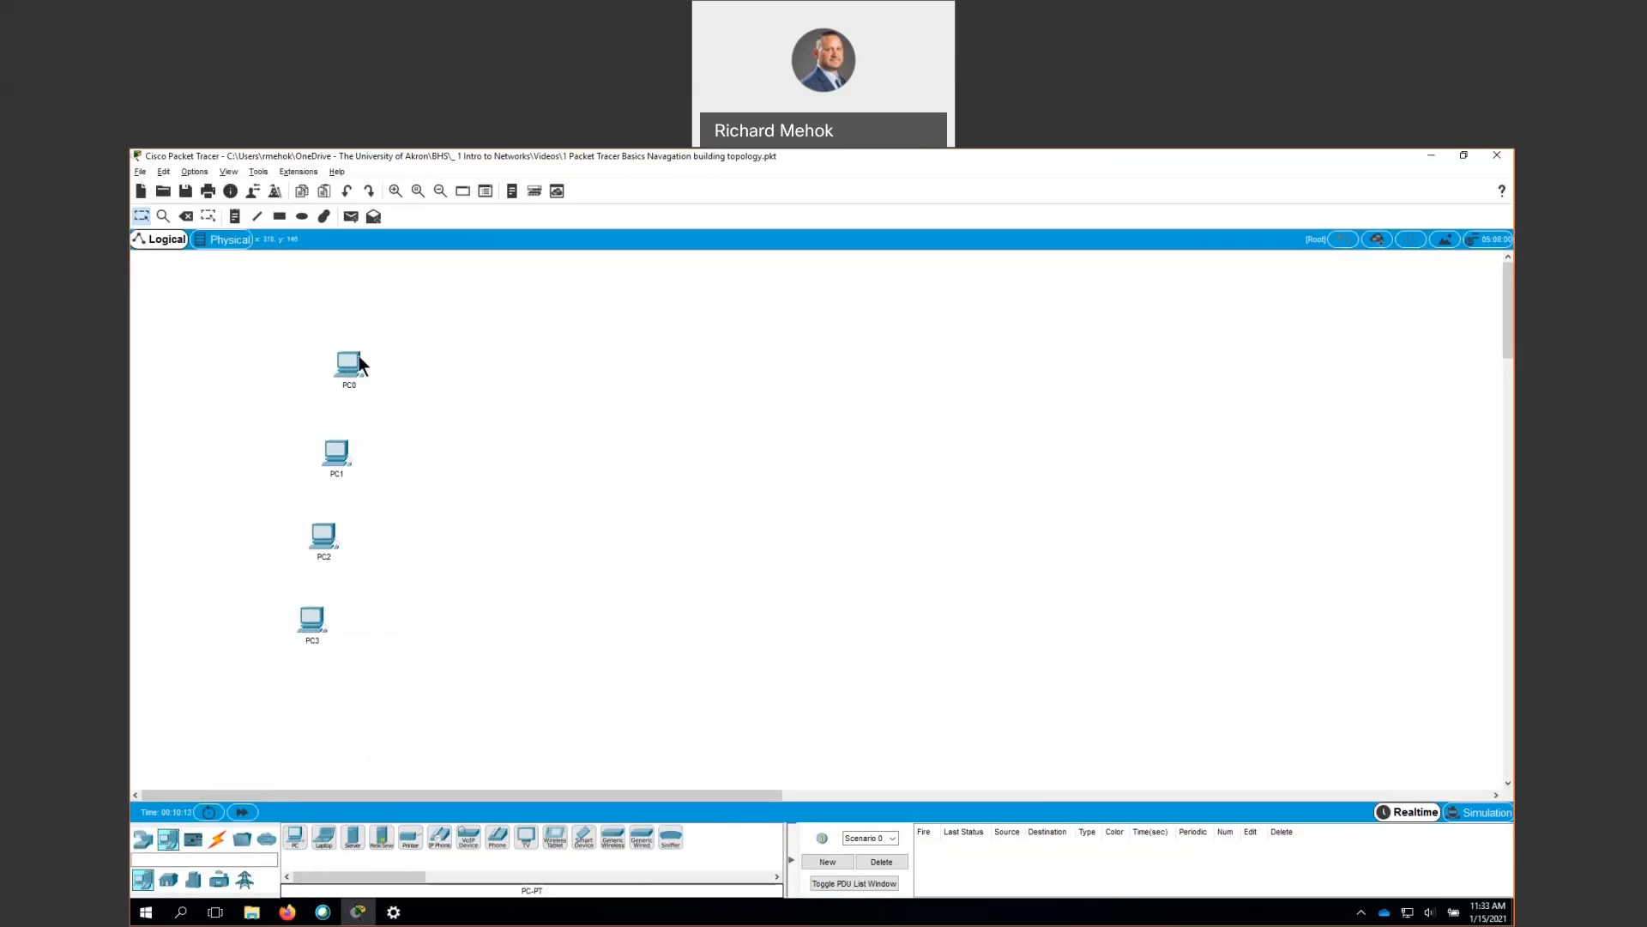
- Remove the installed network module from PC1 in its enlarged physical device view
mouse_move(351, 369)
mouse_move(336, 460)
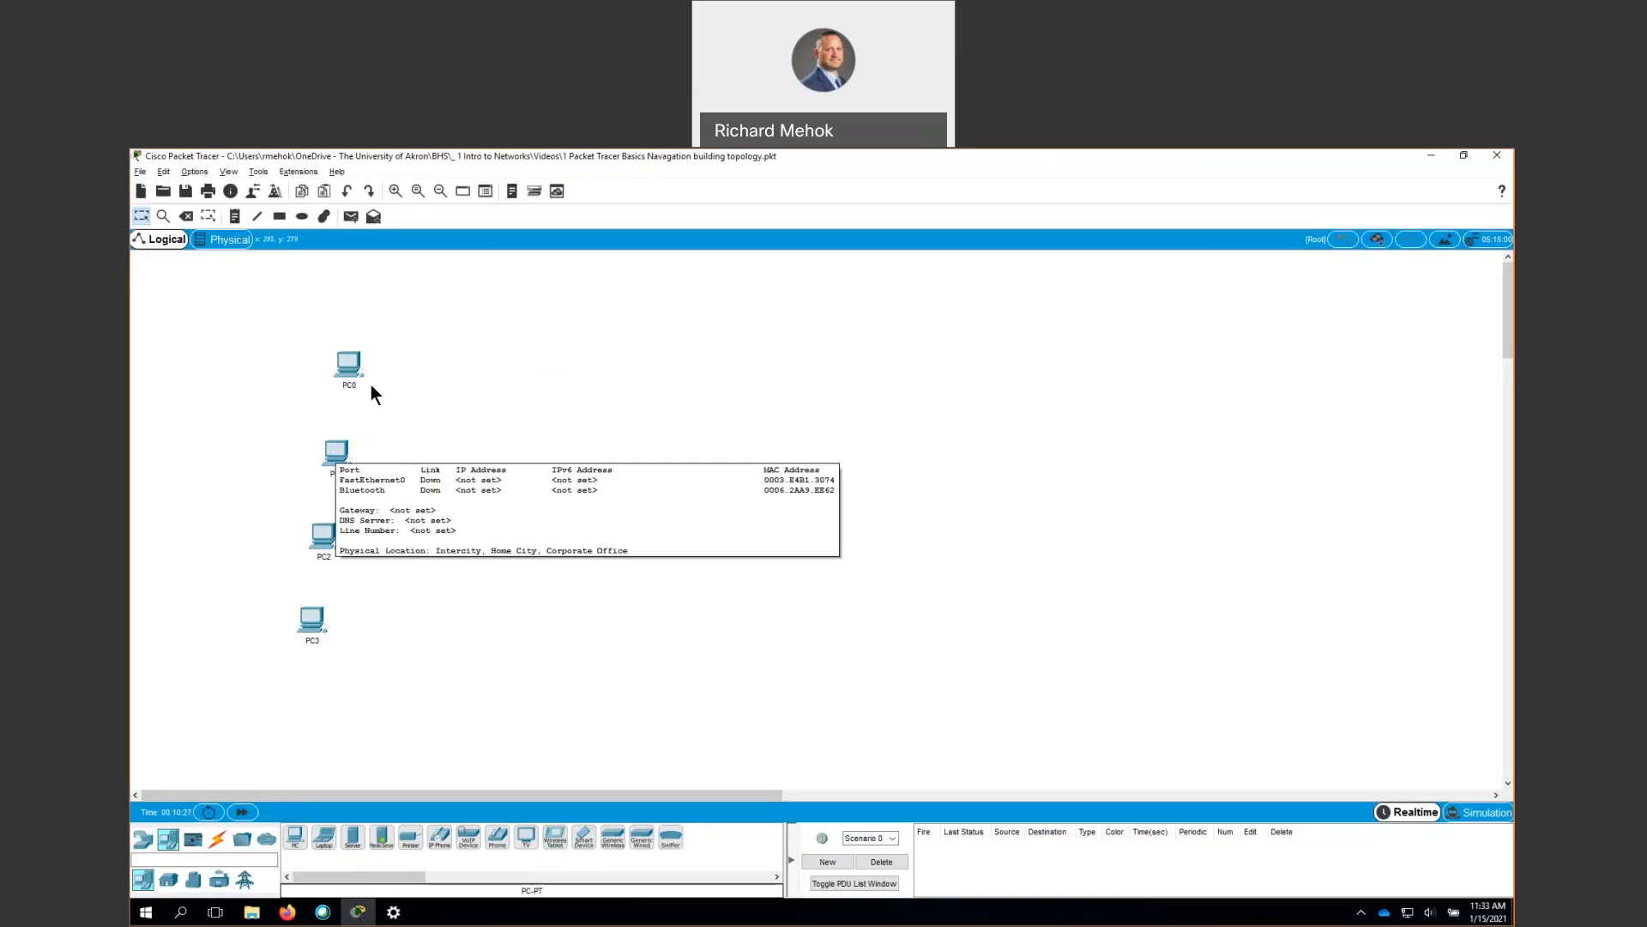
mouse_move(355, 367)
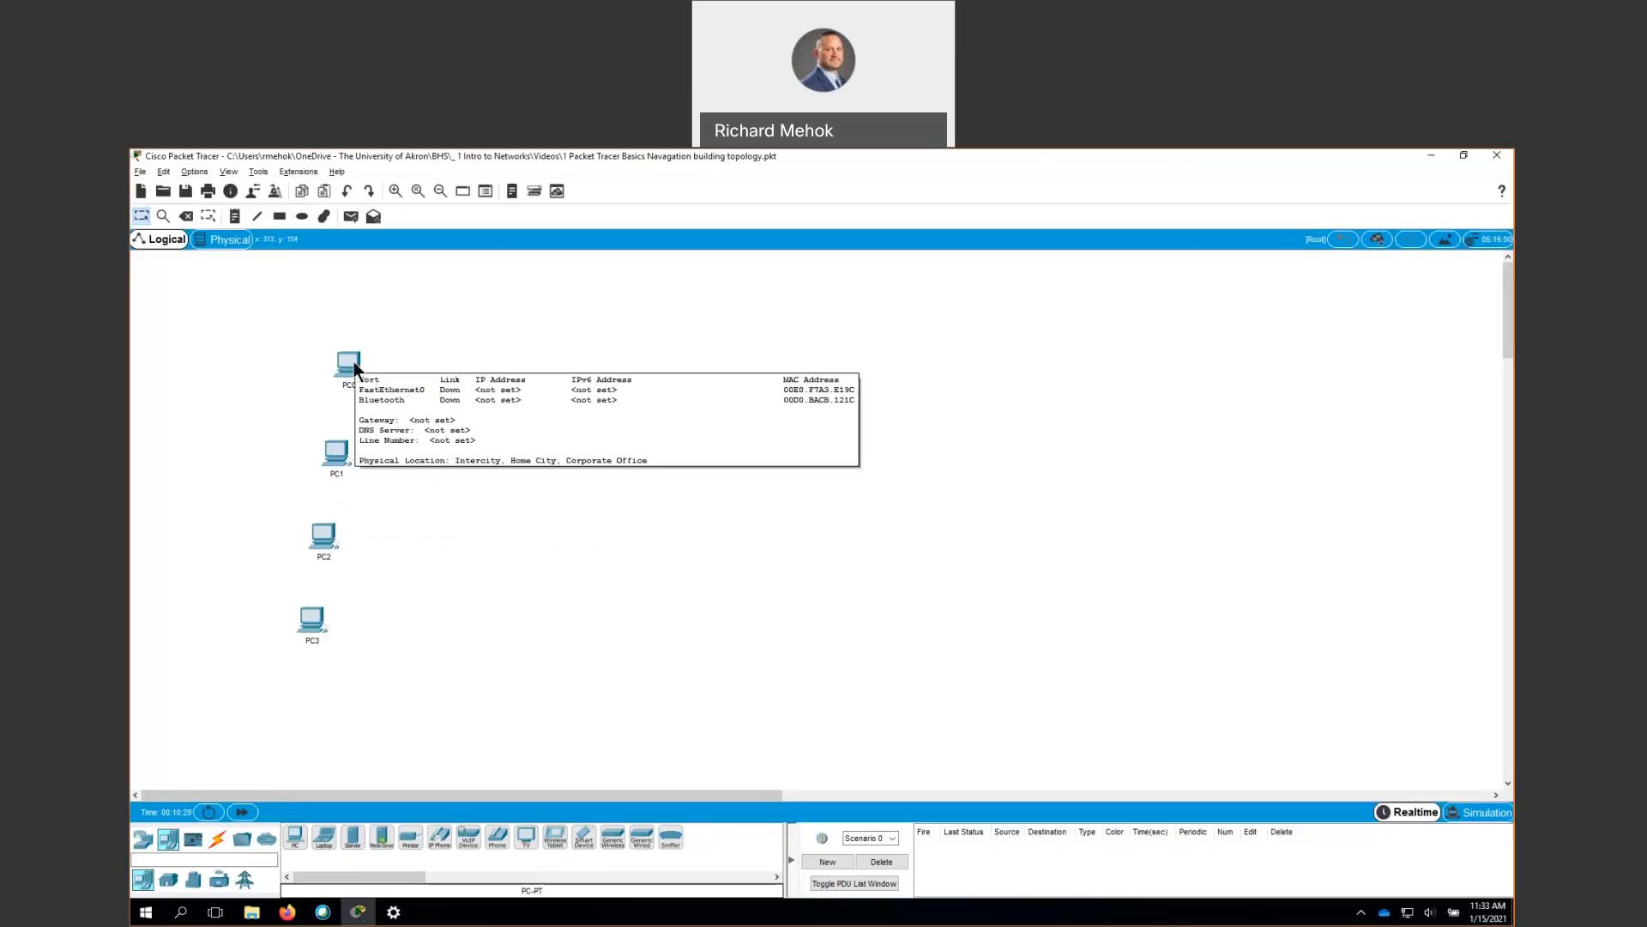
left_click(337, 455)
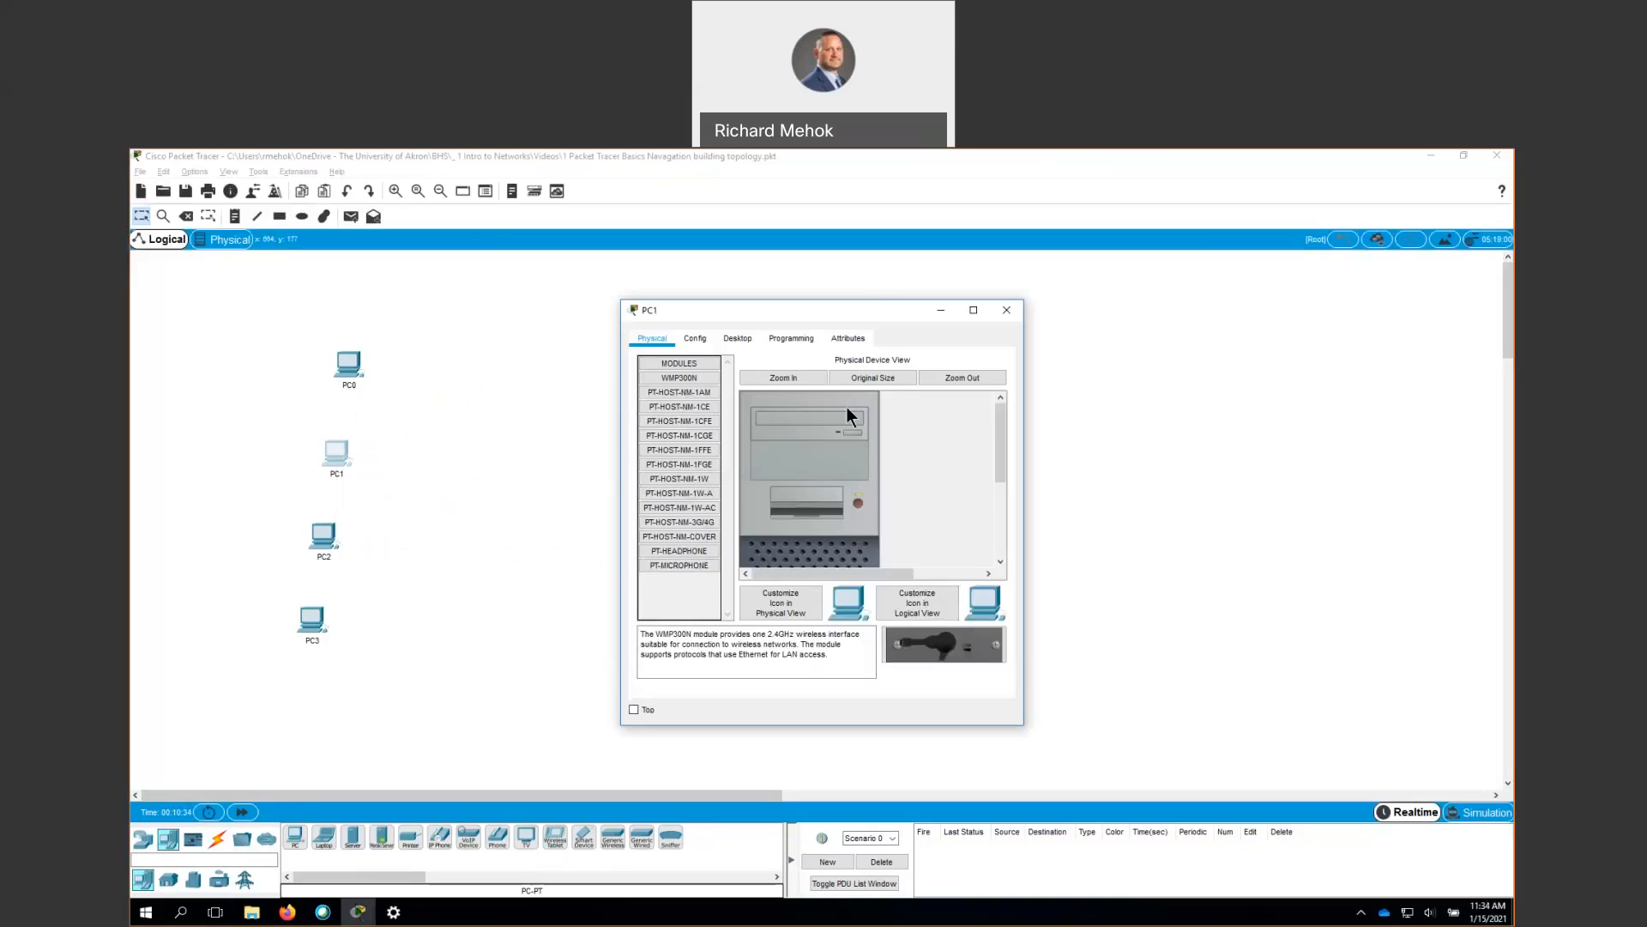
left_click_drag(854, 301, 877, 176)
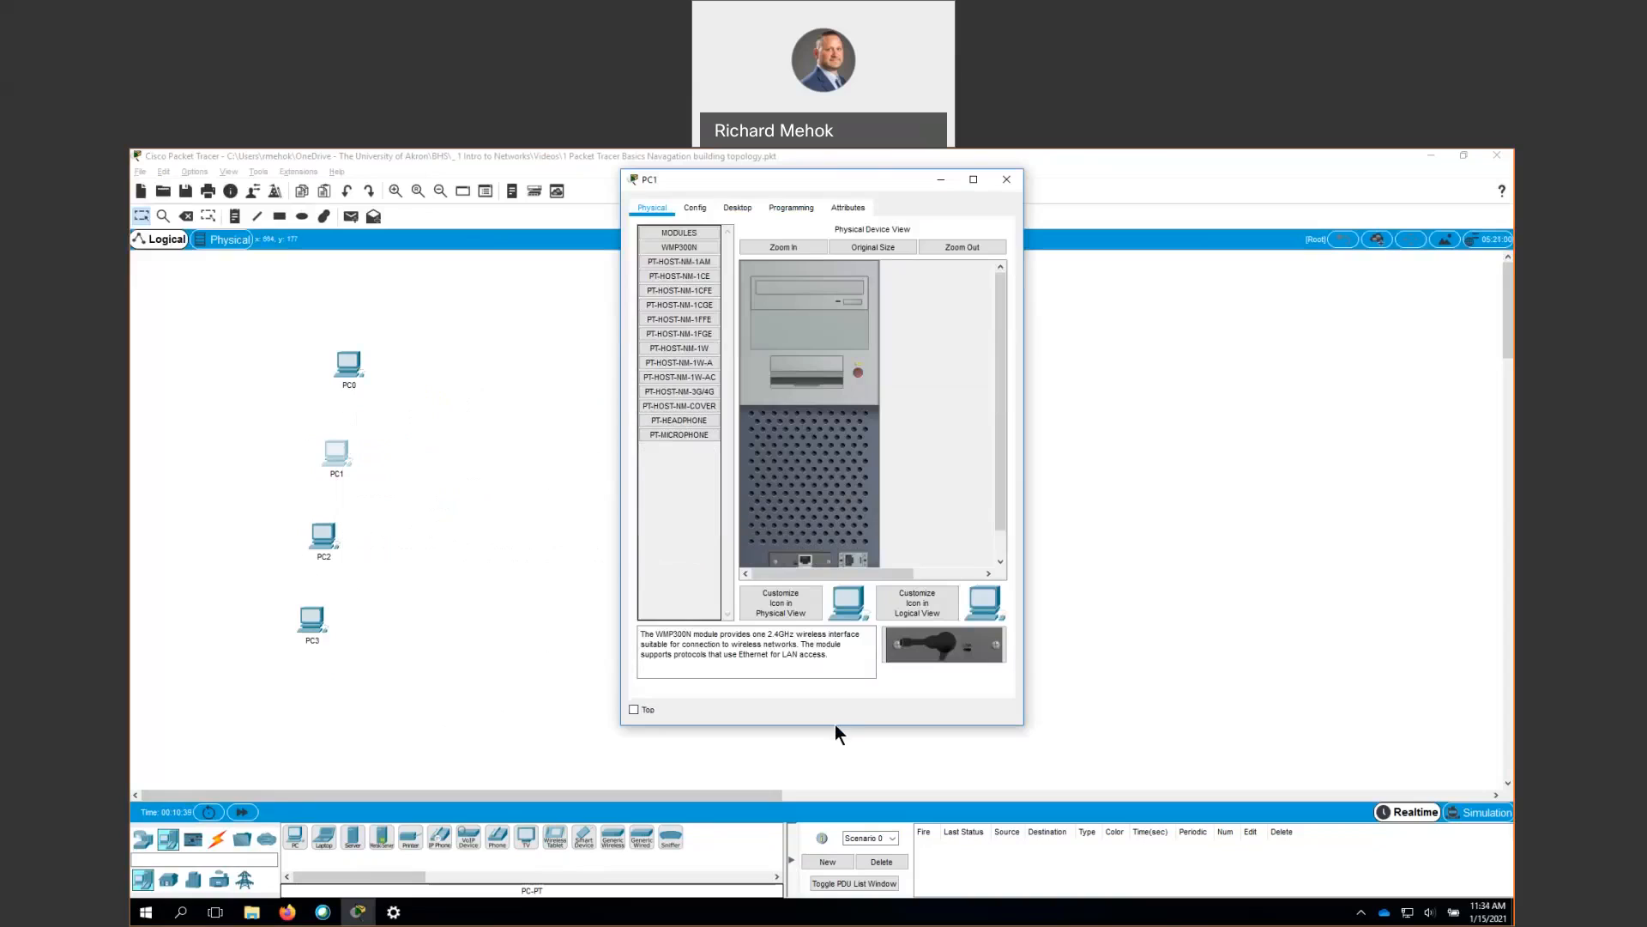
left_click_drag(835, 725, 835, 796)
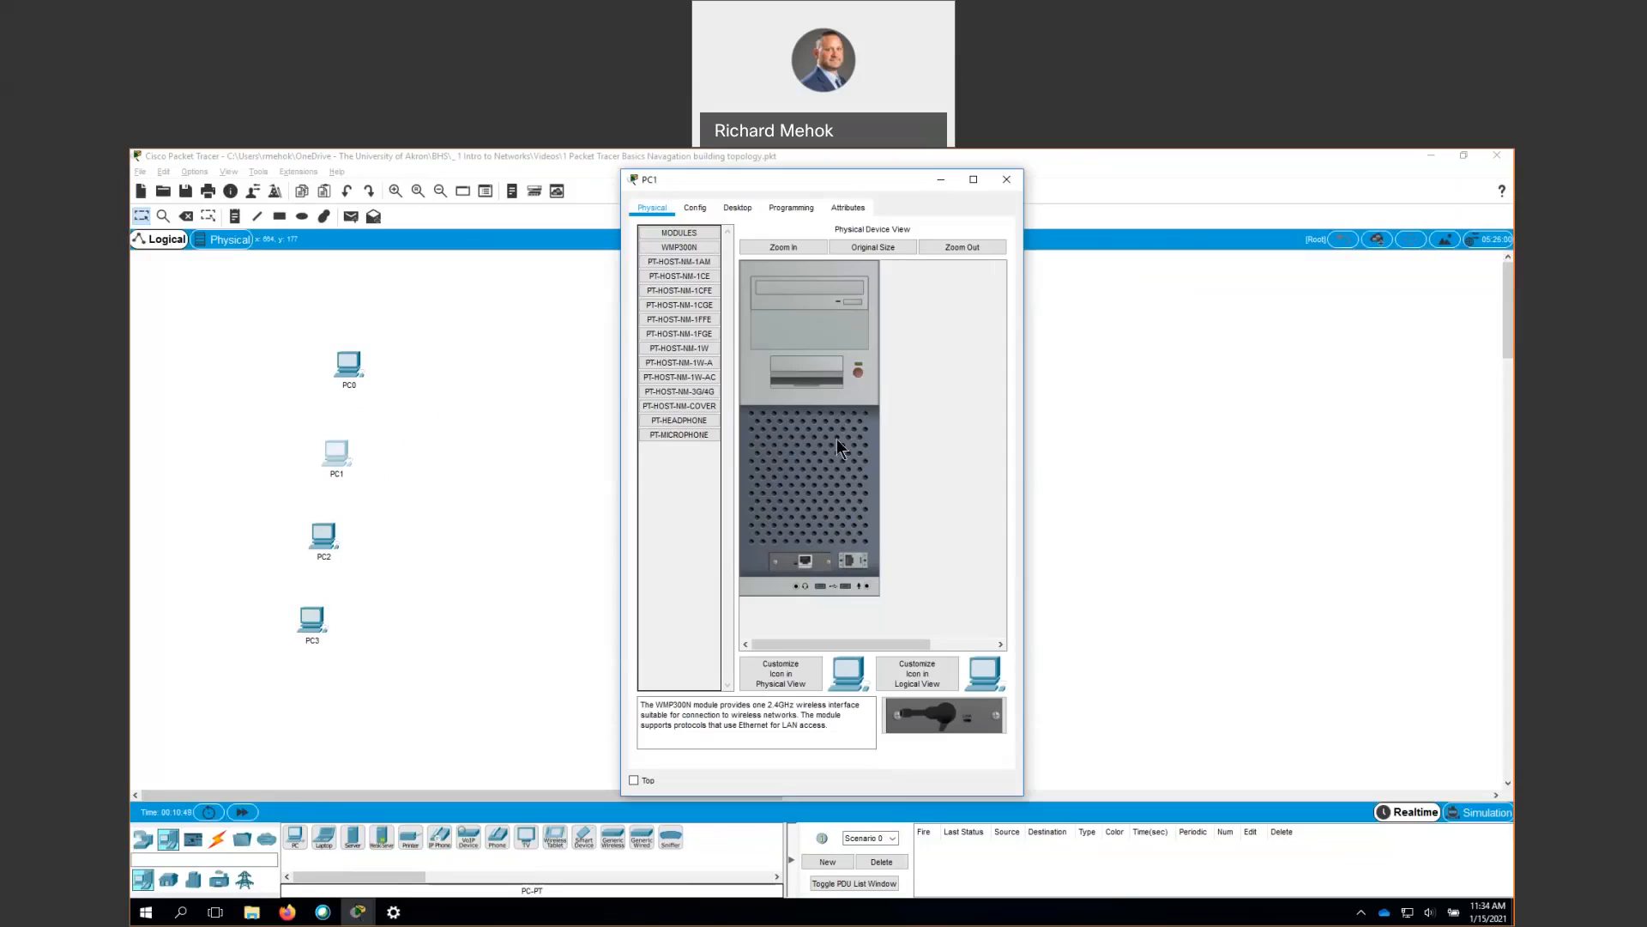
left_click_drag(806, 563, 686, 538)
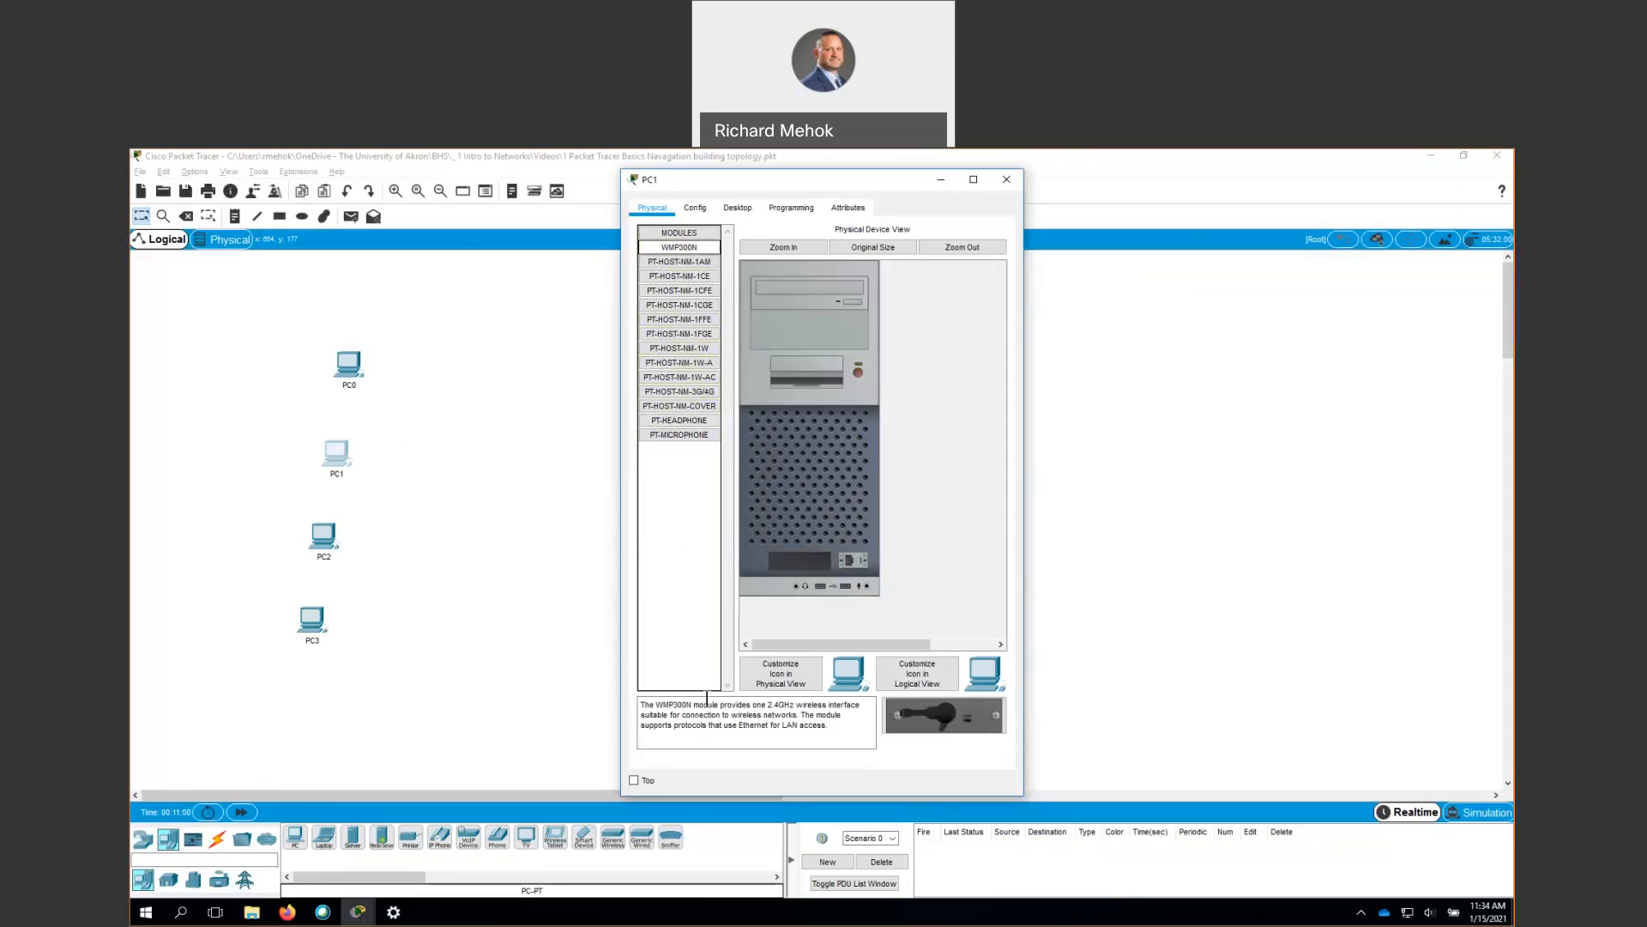
- Read the descriptions of PC1's WMP300N, PT-HOST-NM-1AM and PT-HOST-NM-1CE modules
left_click_drag(724, 704, 866, 709)
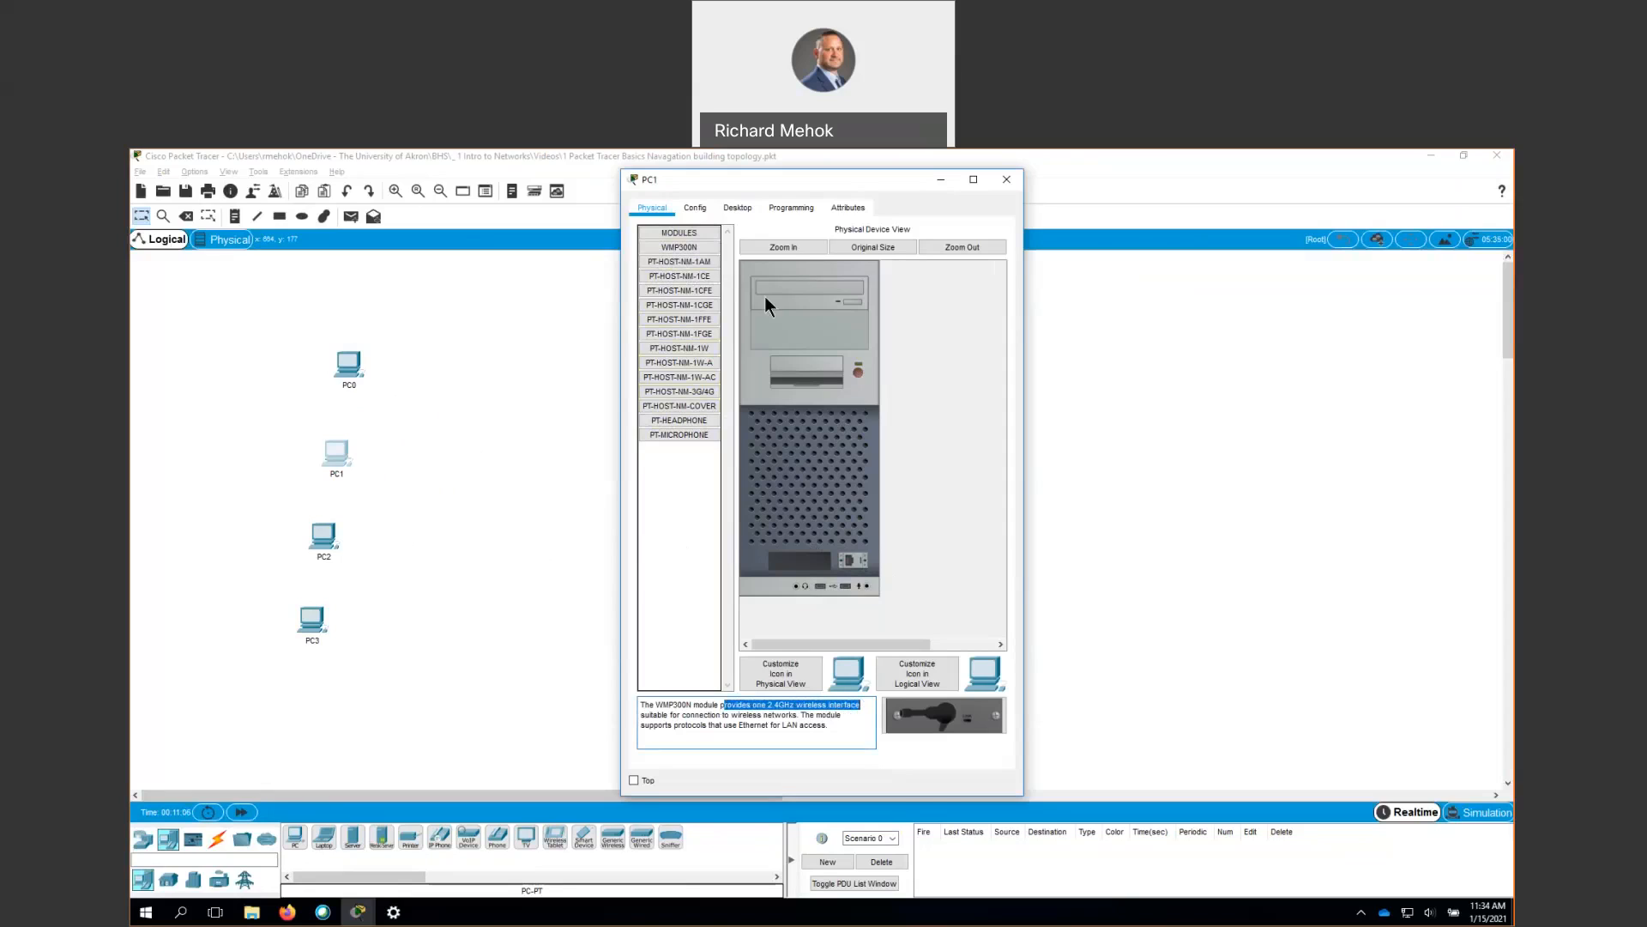
left_click(669, 261)
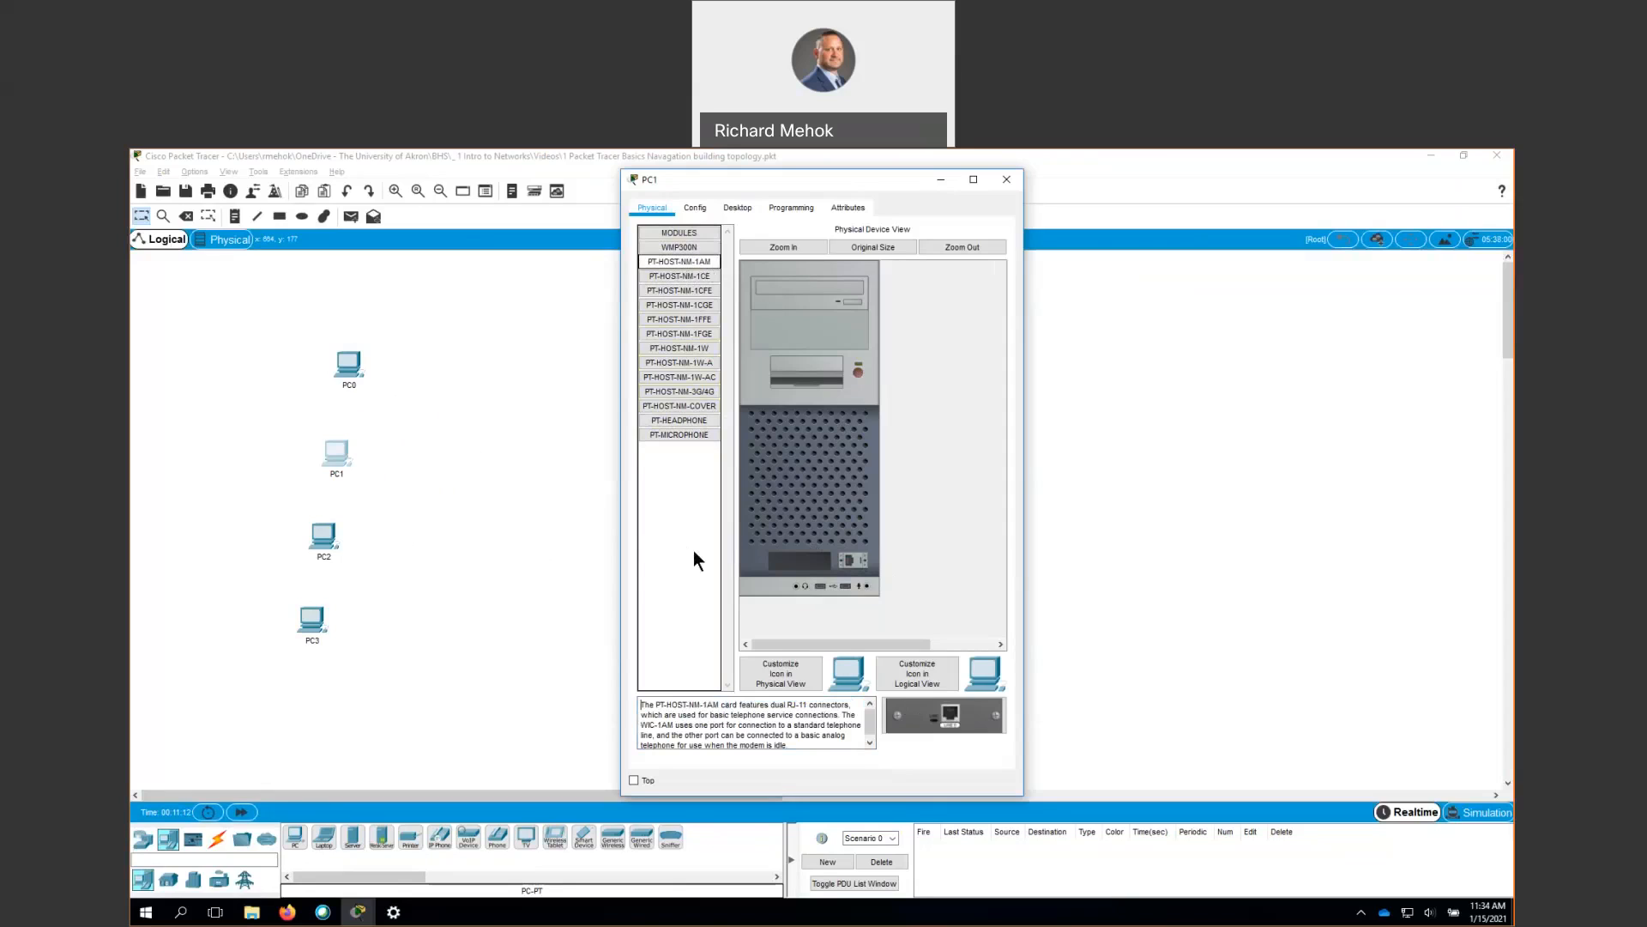
left_click_drag(769, 704, 845, 705)
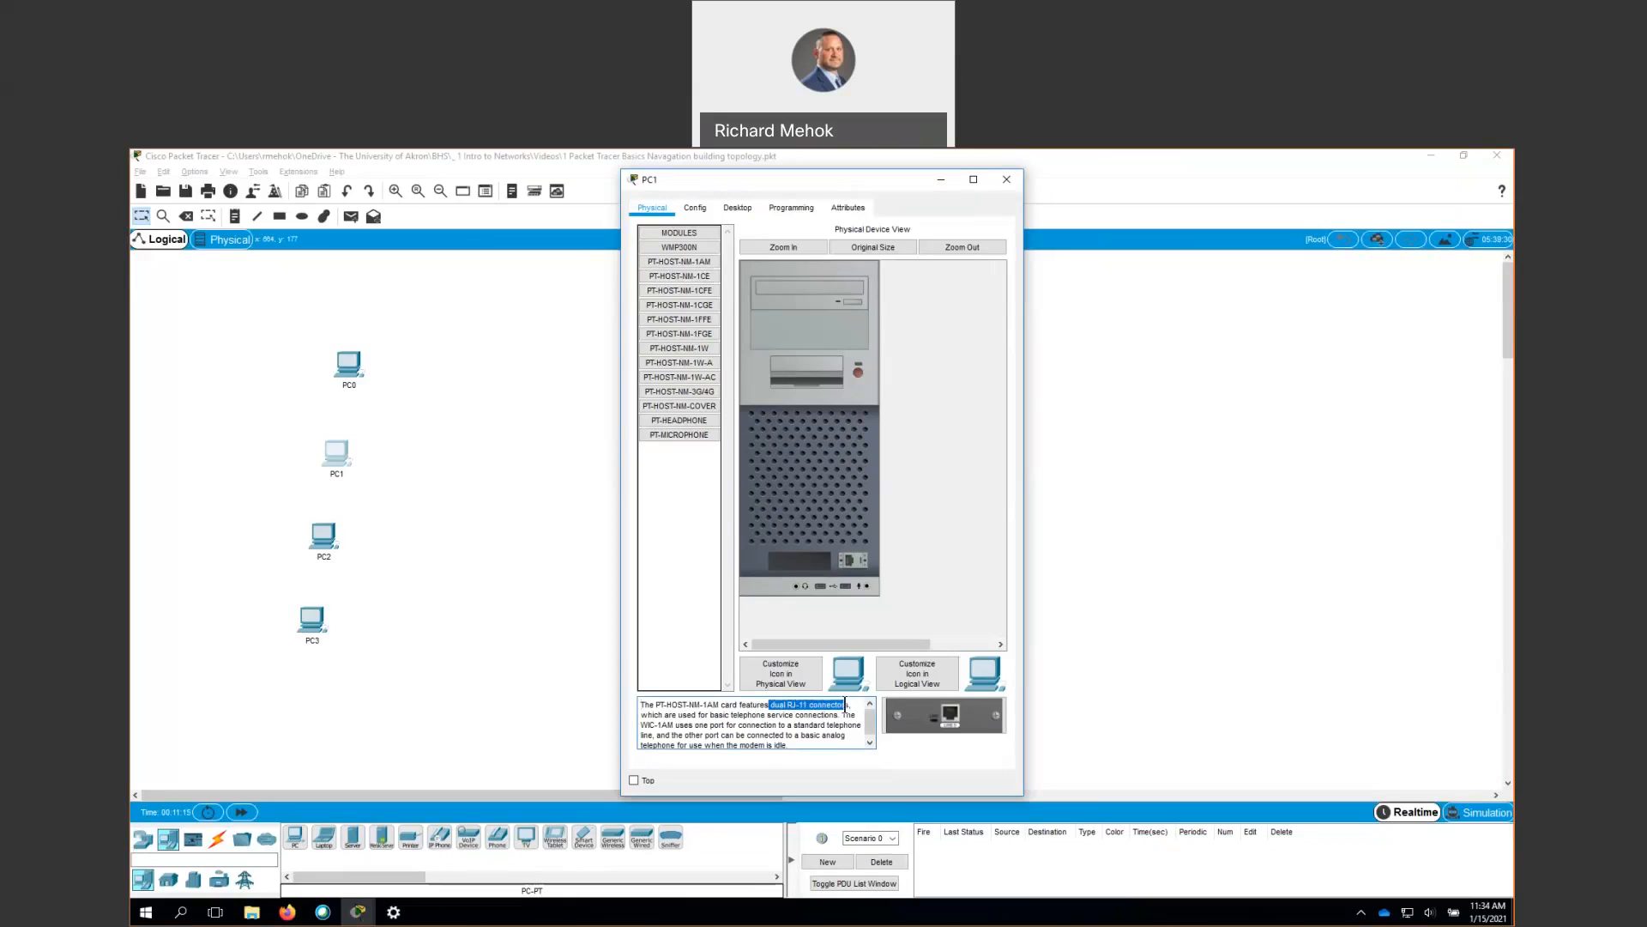
left_click(686, 275)
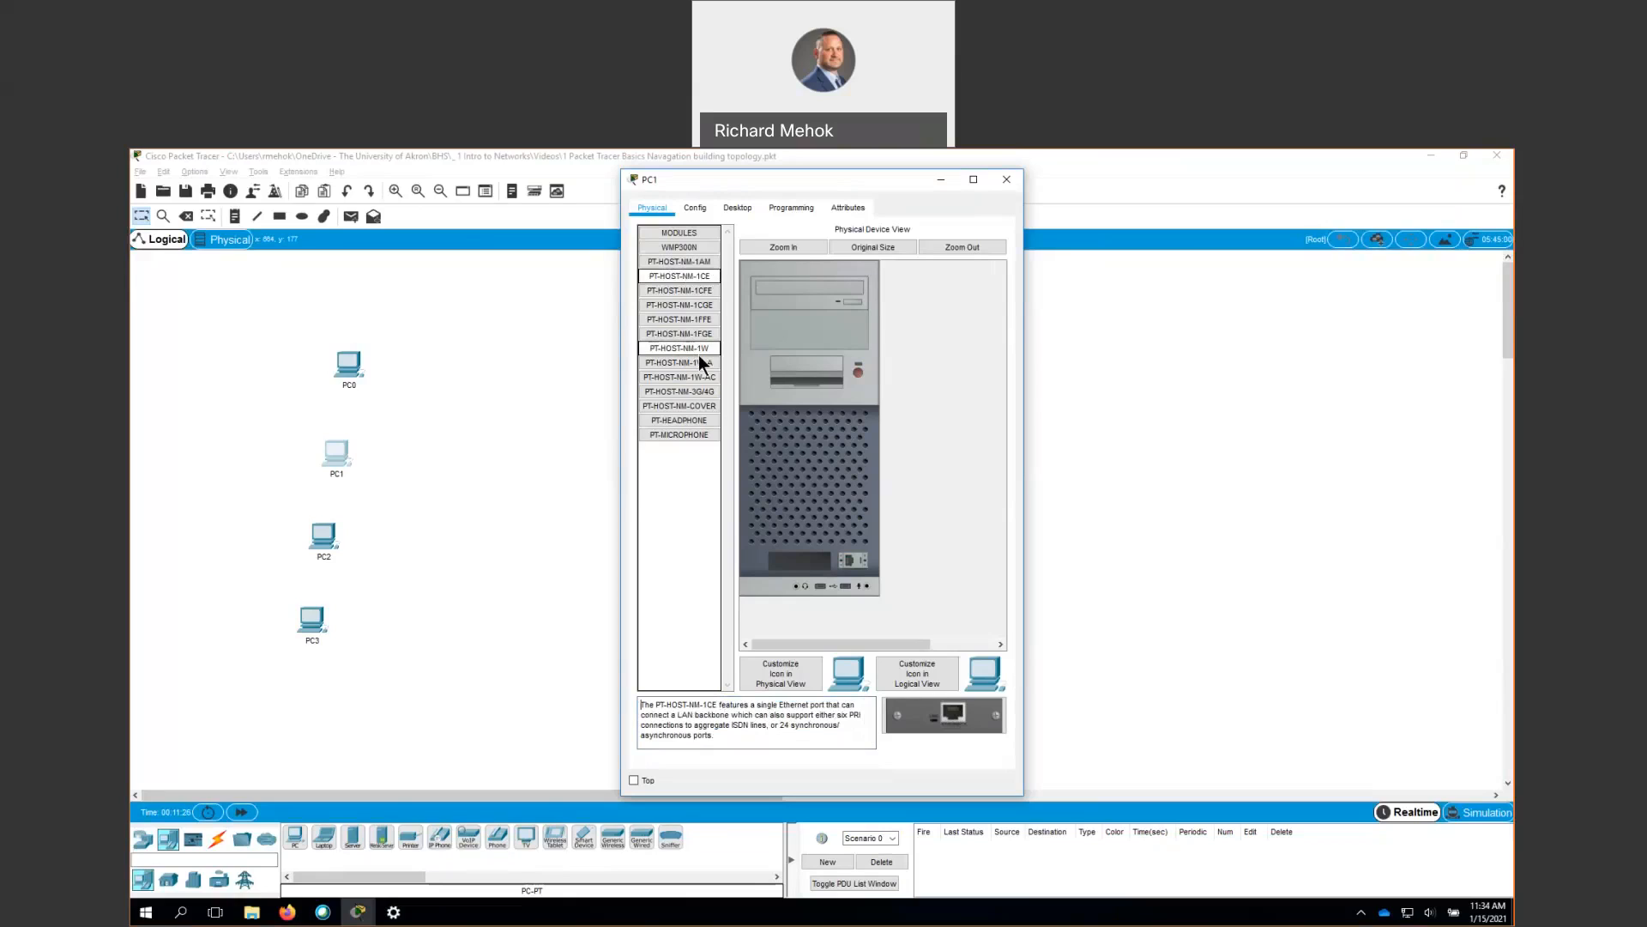
- Examine the descriptions of PC1's PT-HOST-NM-1CFE, PT-HOST-NM-1CGE, PT-HOST-NM-1FFE and PT-HOST-NM-1FGE modules
left_click(688, 290)
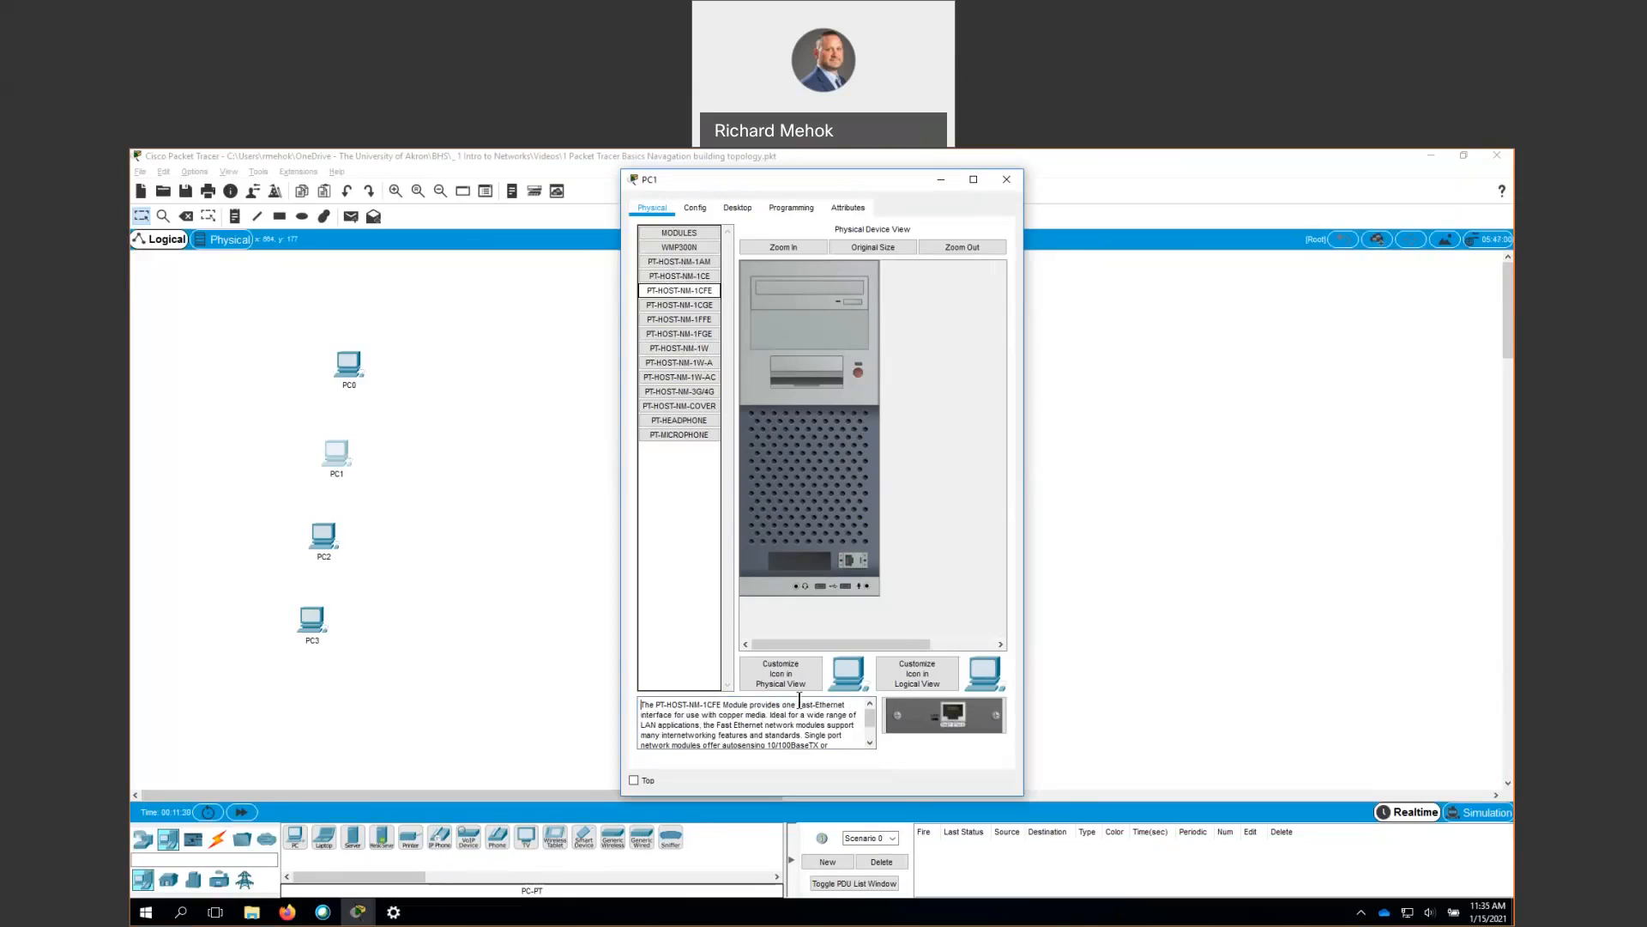
left_click_drag(798, 704, 829, 717)
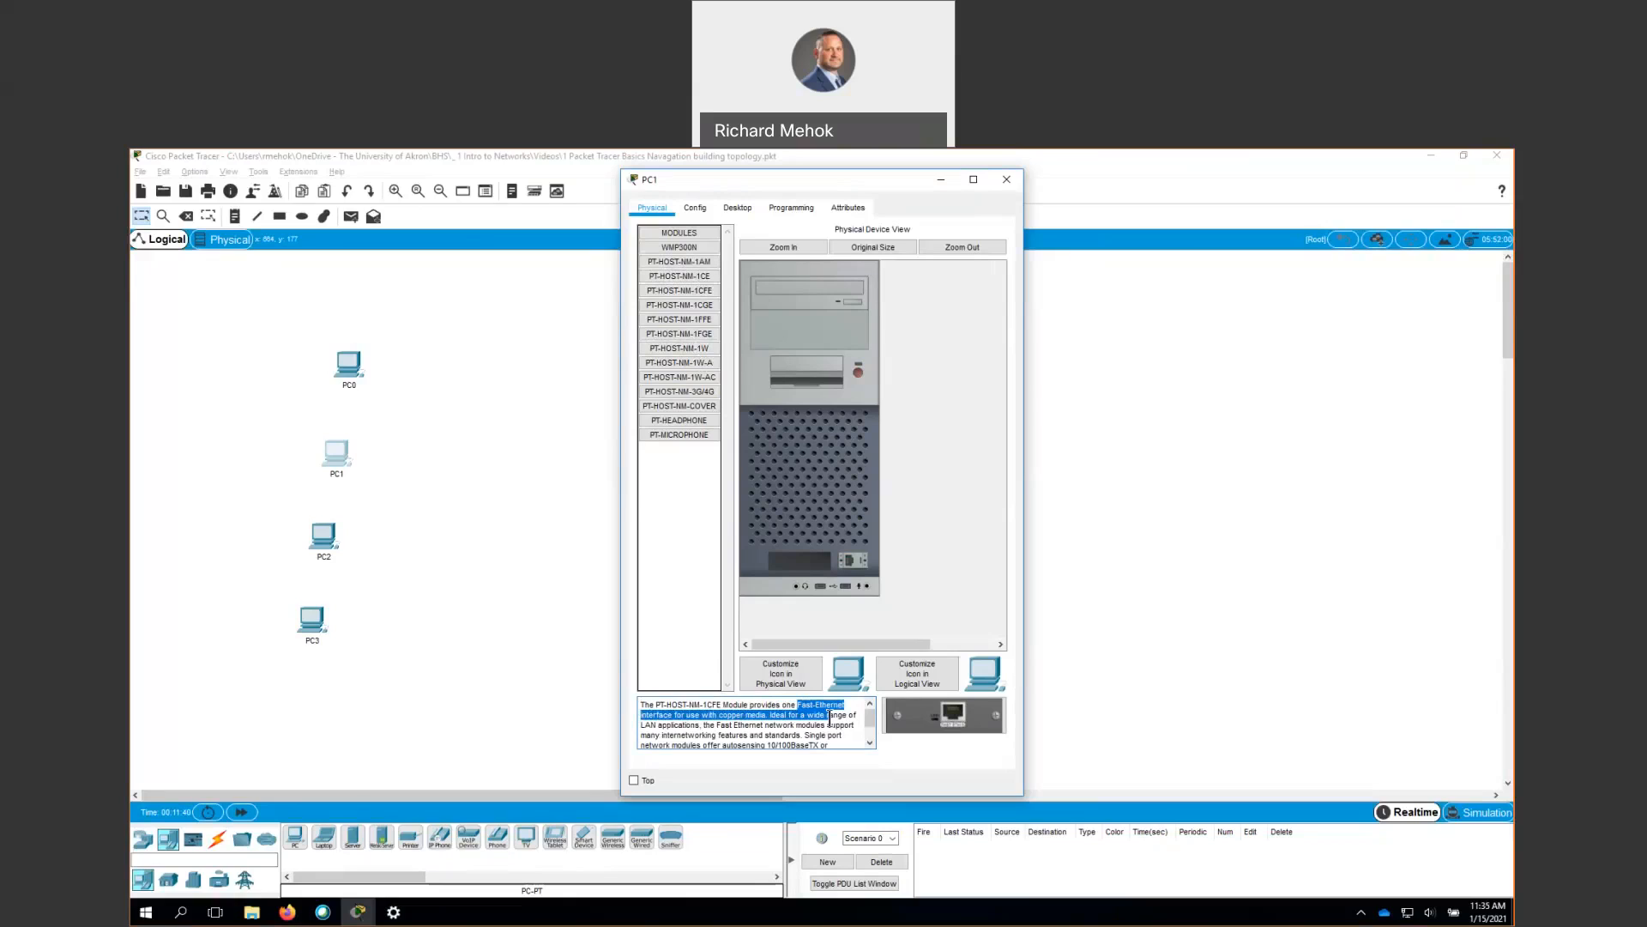
left_click(696, 305)
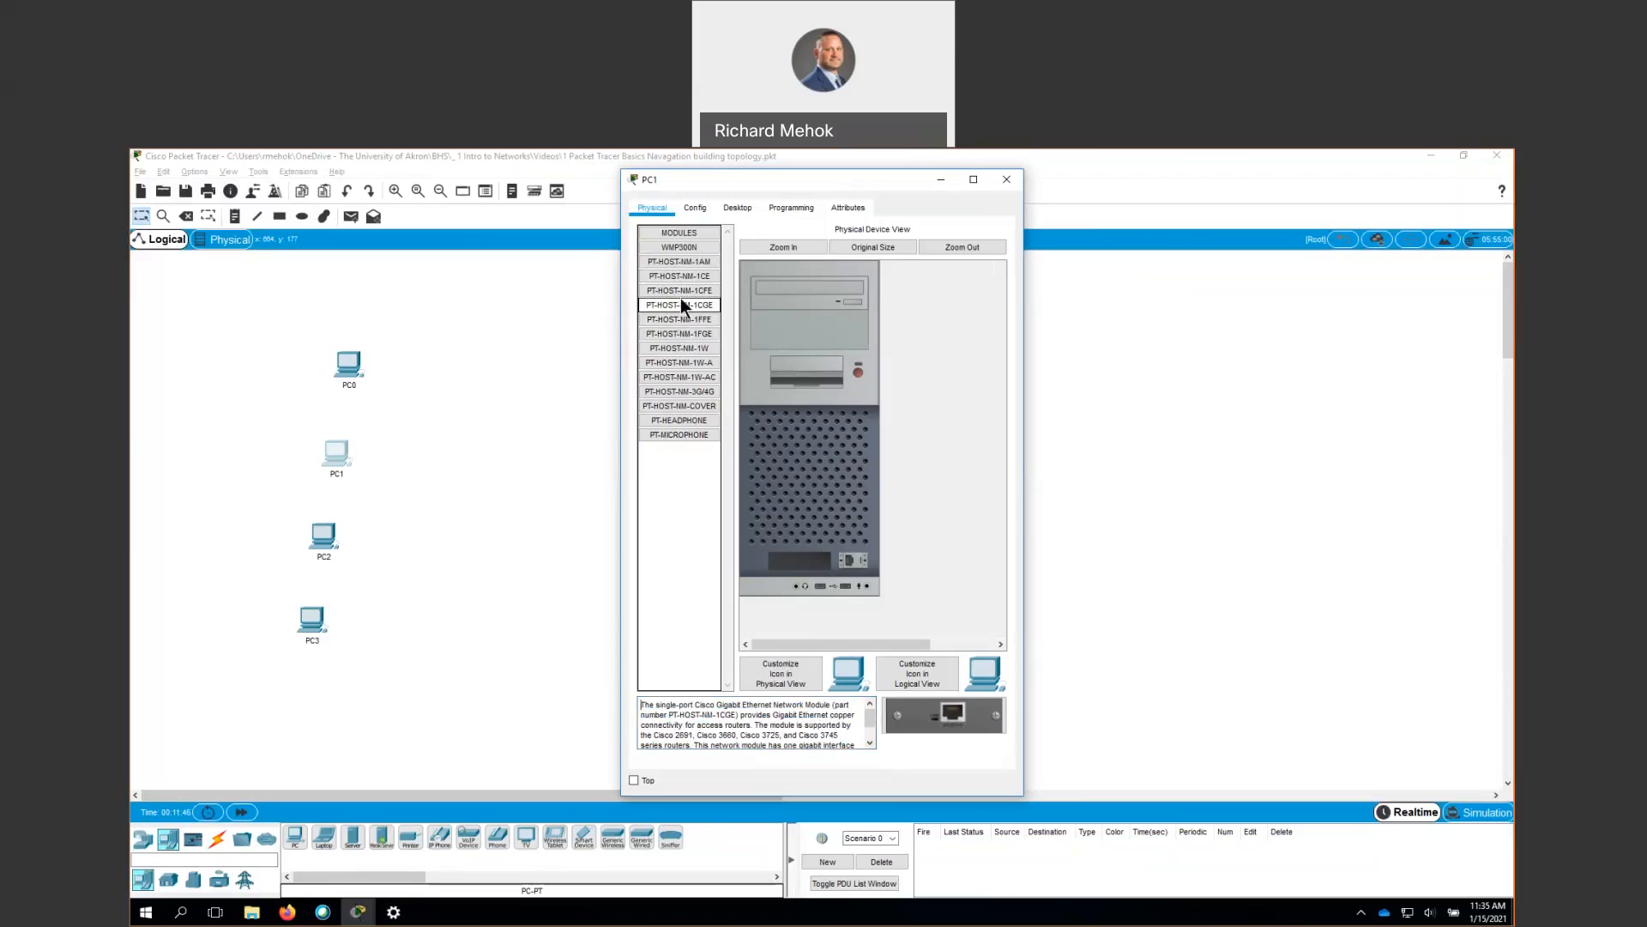
left_click_drag(710, 709, 800, 704)
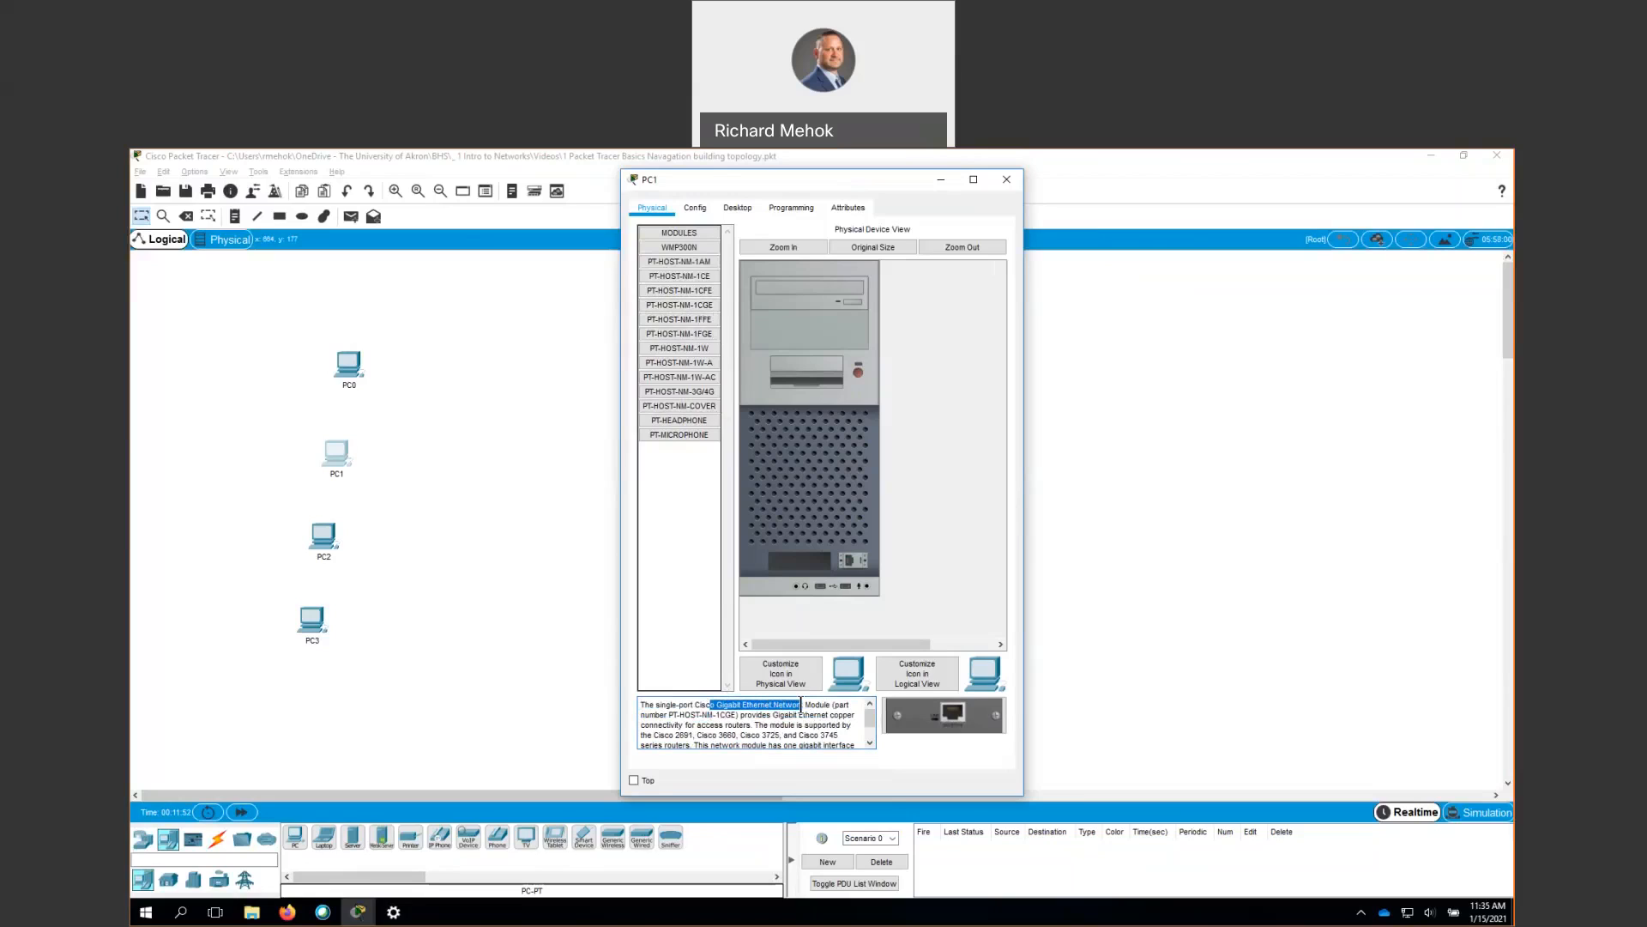
left_click(688, 319)
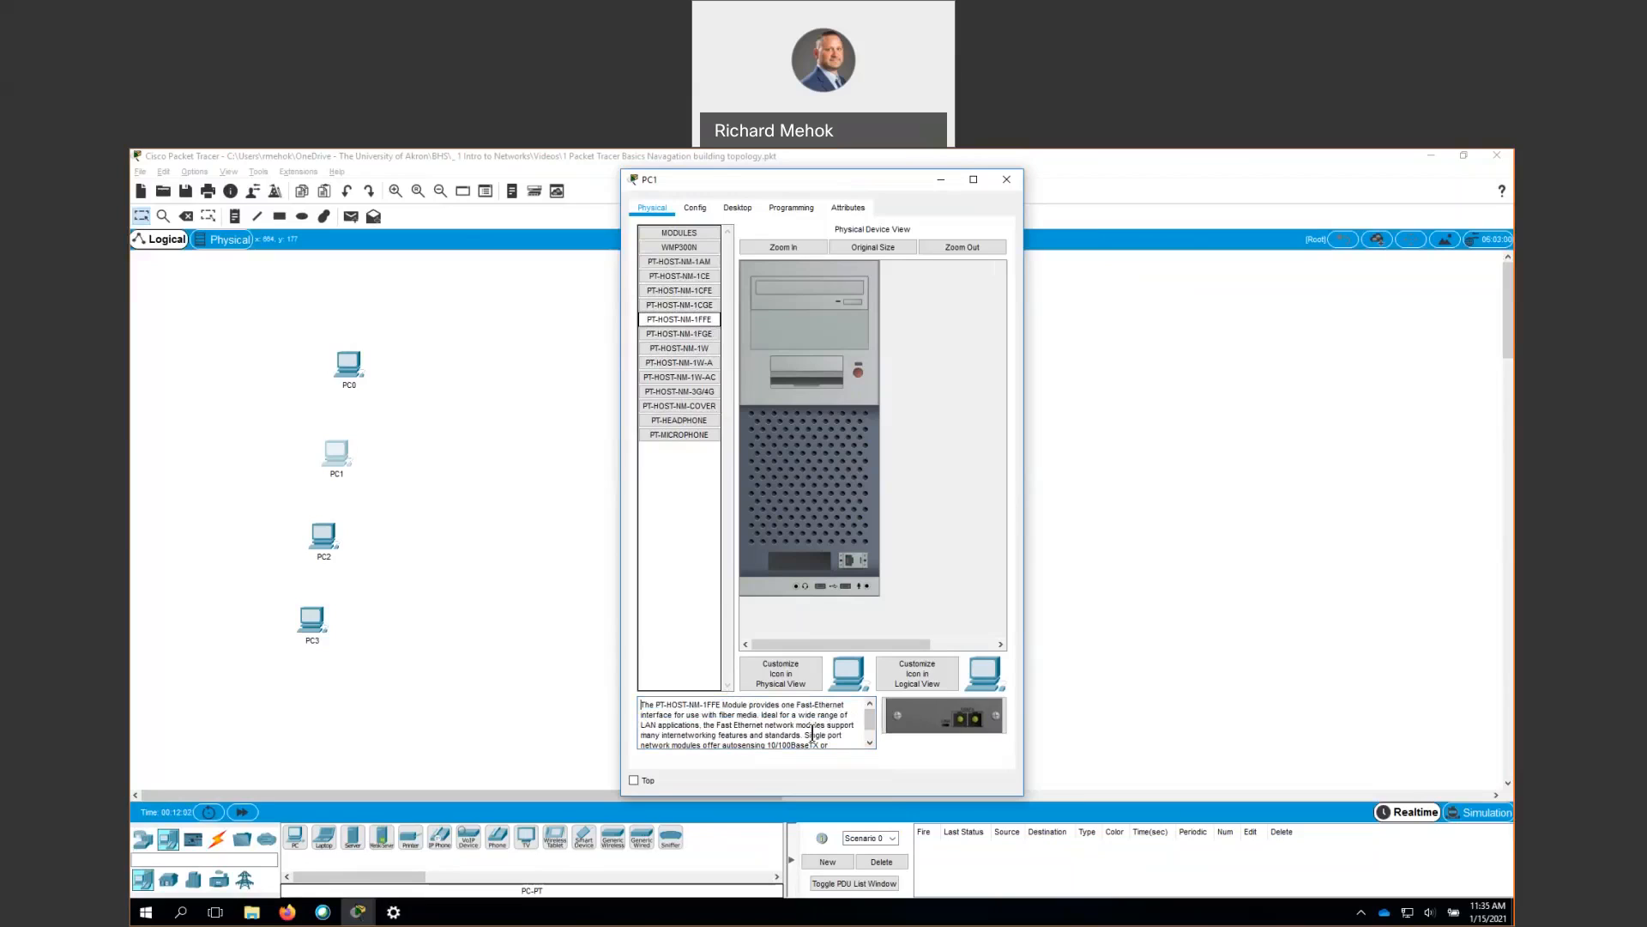
left_click(683, 334)
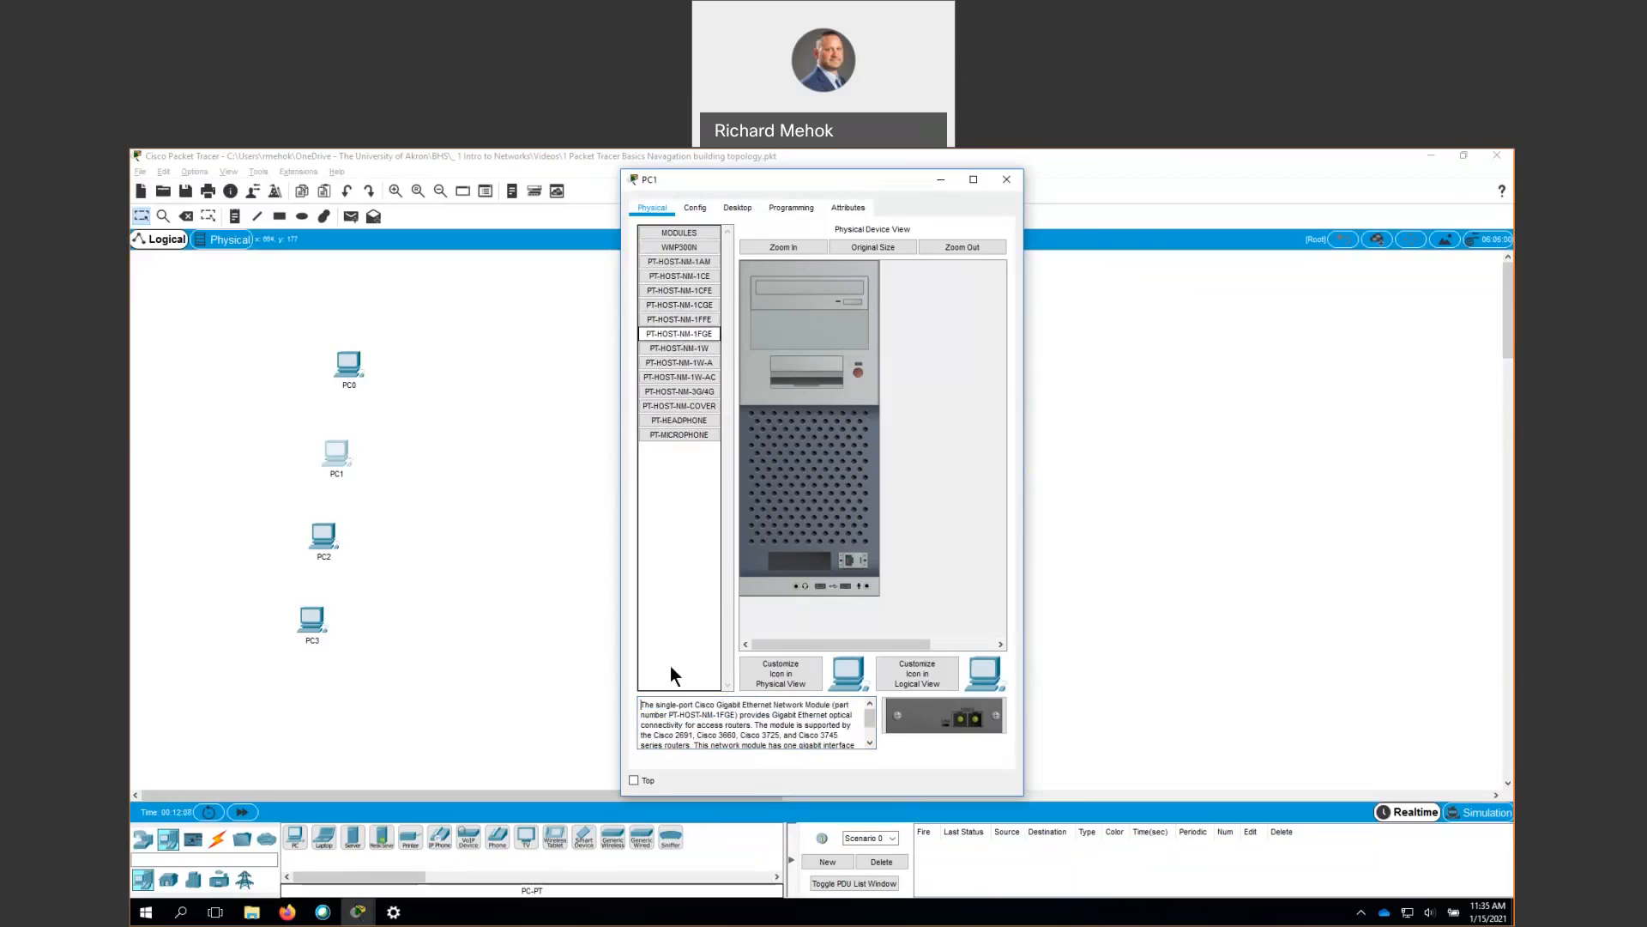
left_click_drag(682, 704, 740, 704)
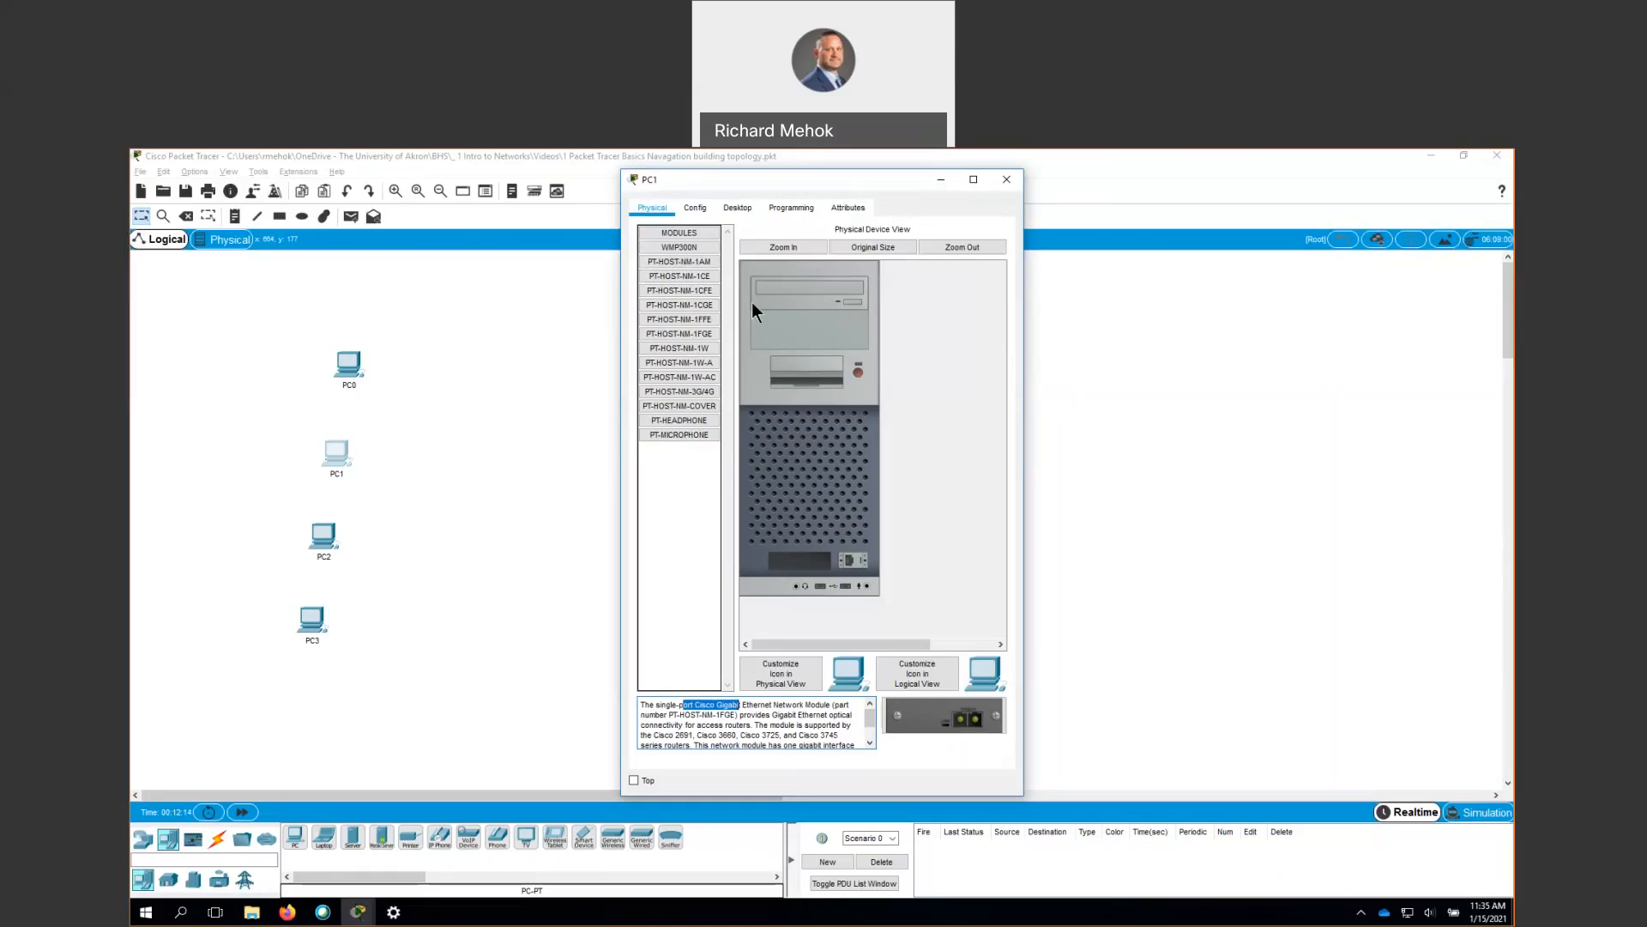
left_click(669, 331)
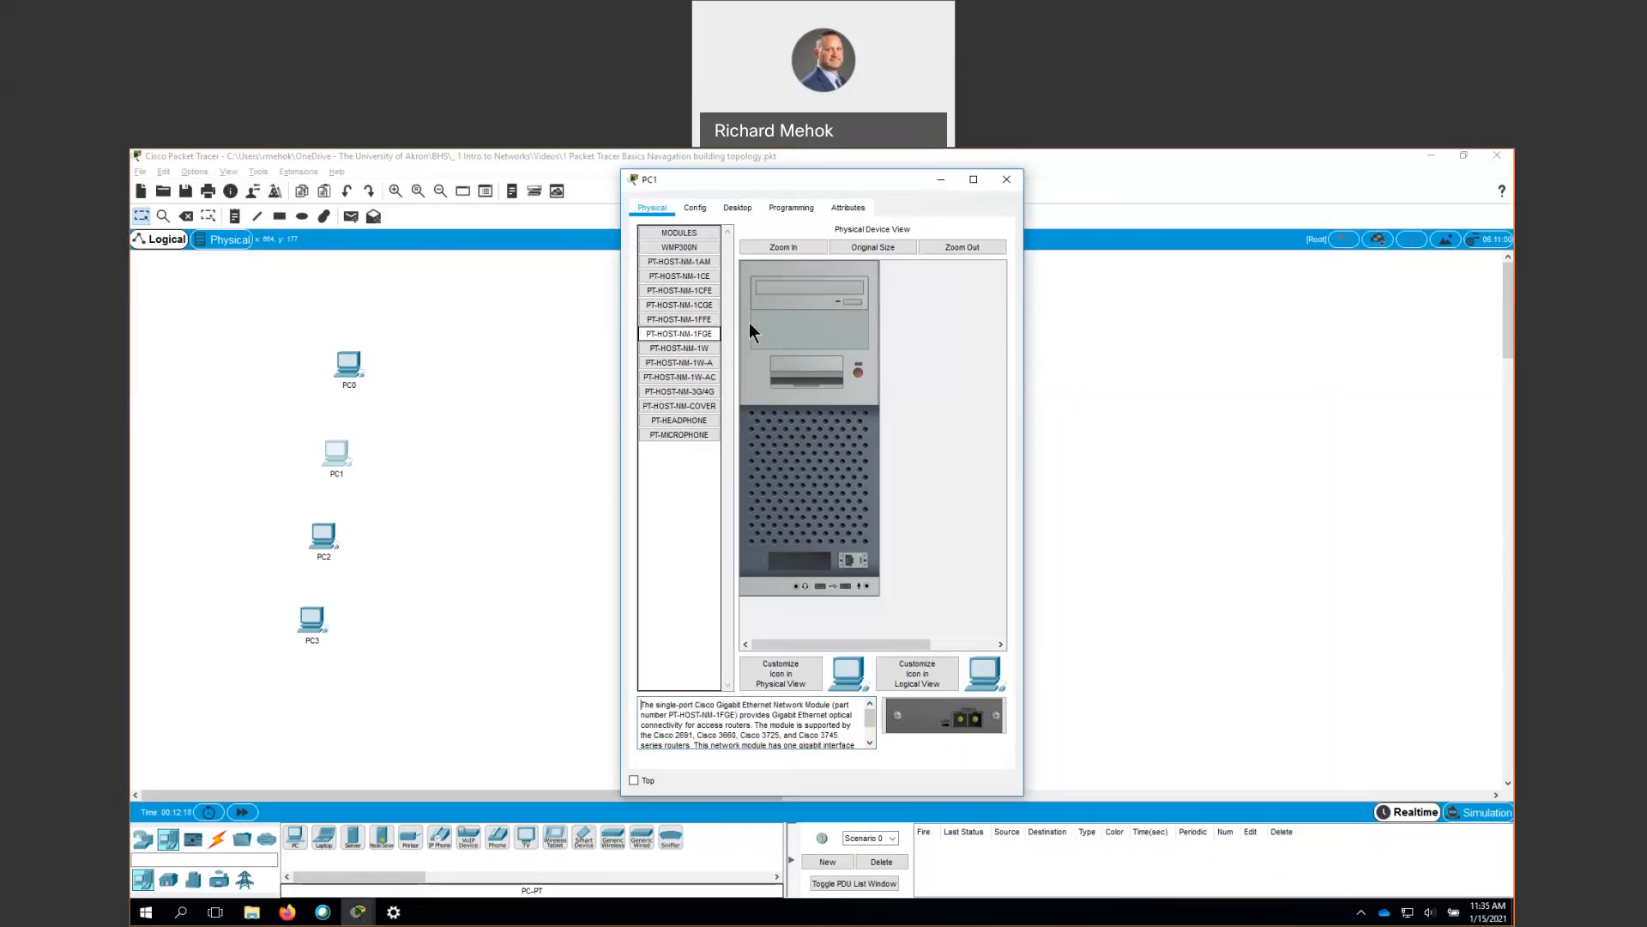
- Read the descriptions of PC1's PT-HOST-NM-1W, 1W-A, 1W-AC, 3G/4G and COVER modules and the PT-HEADPHONE accessory
left_click(666, 347)
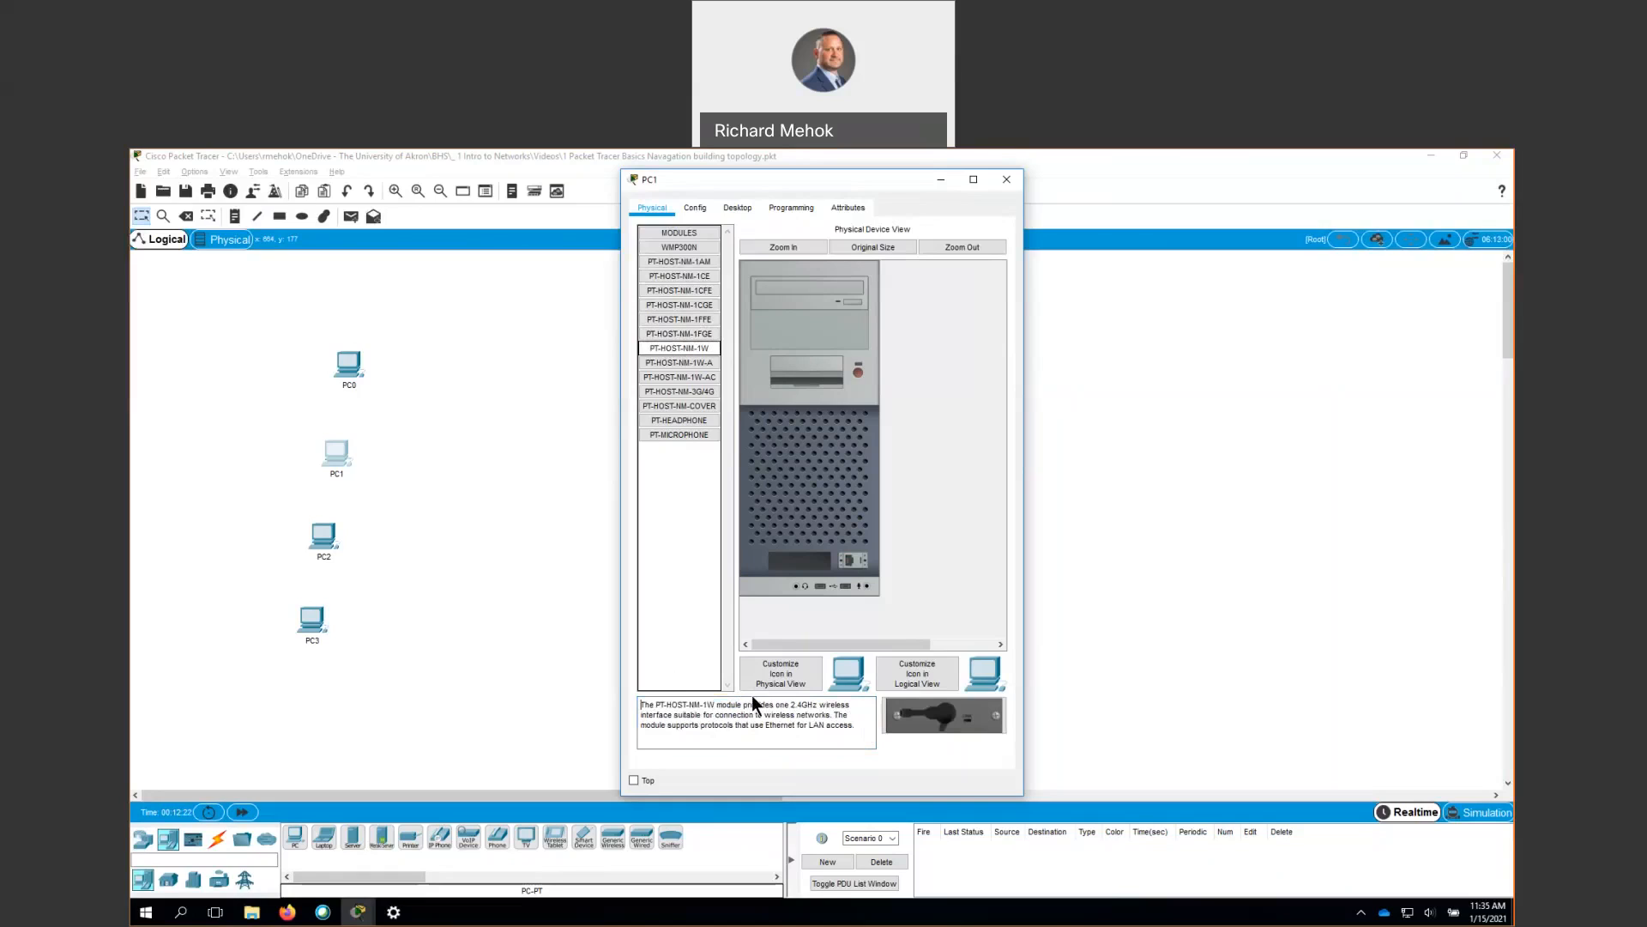
left_click_drag(769, 704, 854, 707)
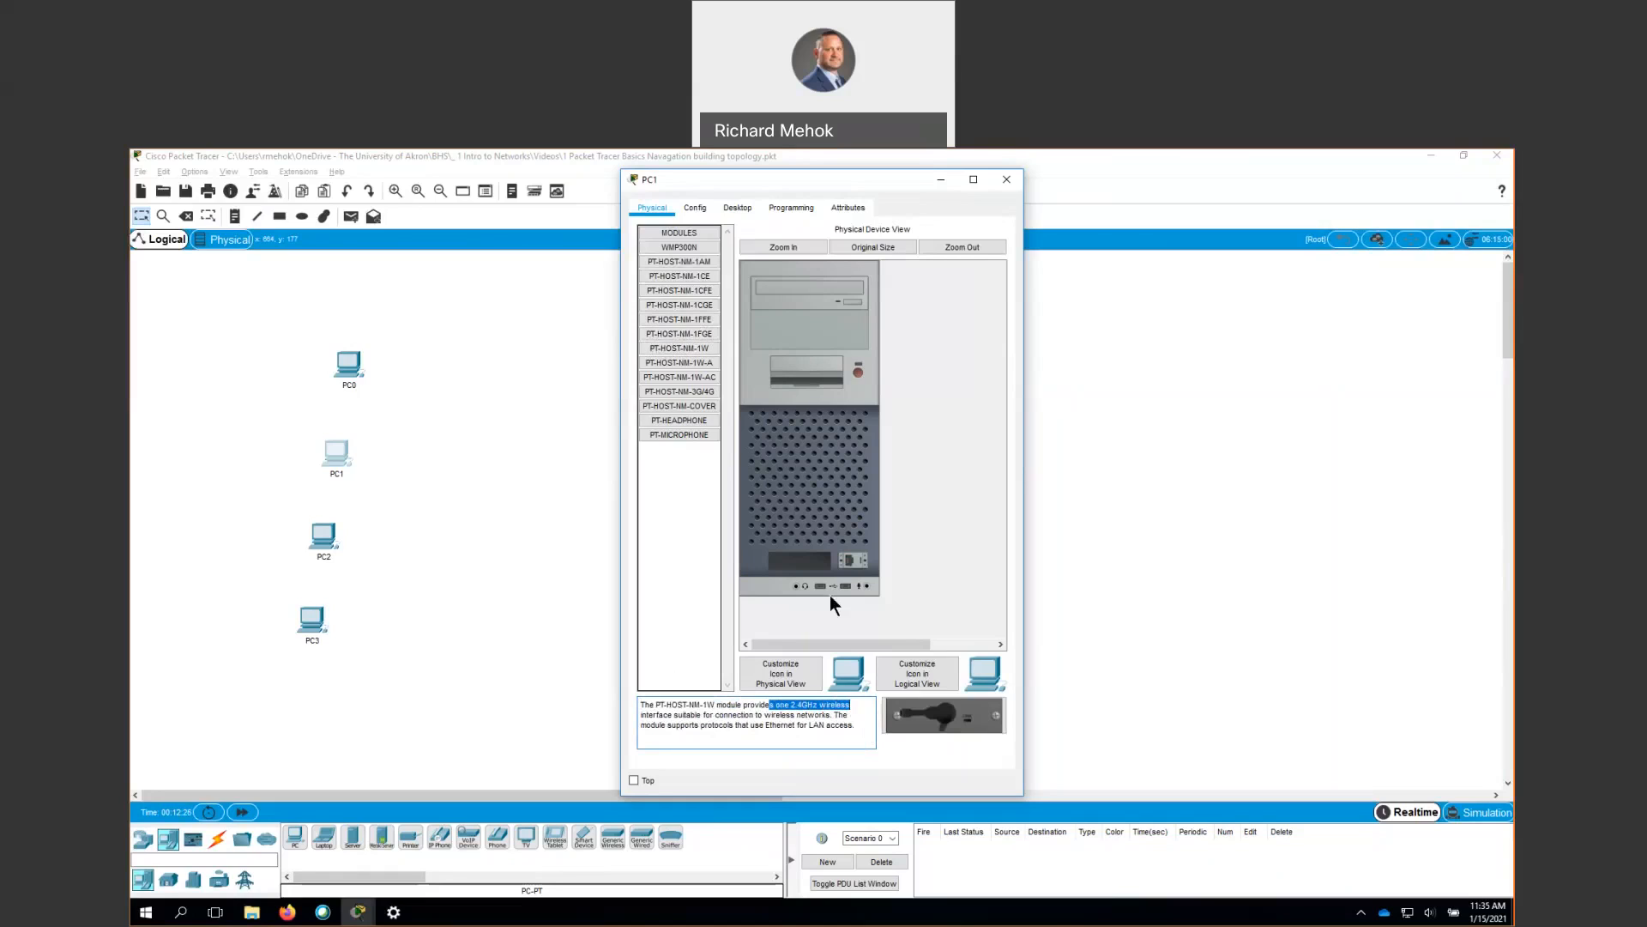
left_click(707, 350)
left_click(688, 362)
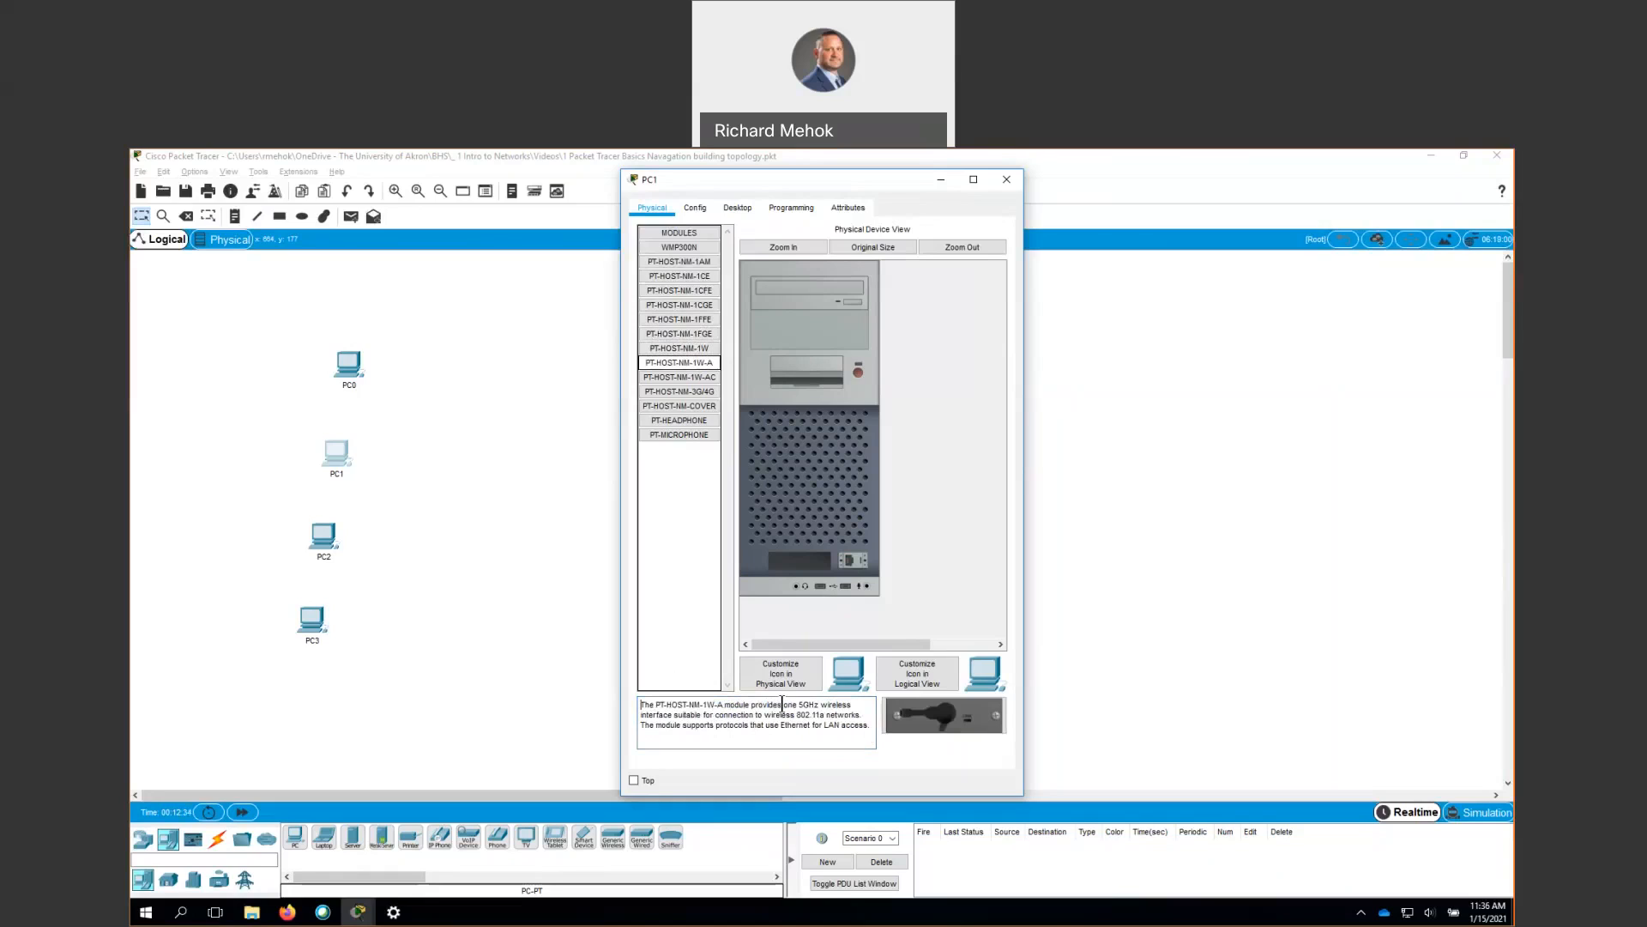
left_click(670, 377)
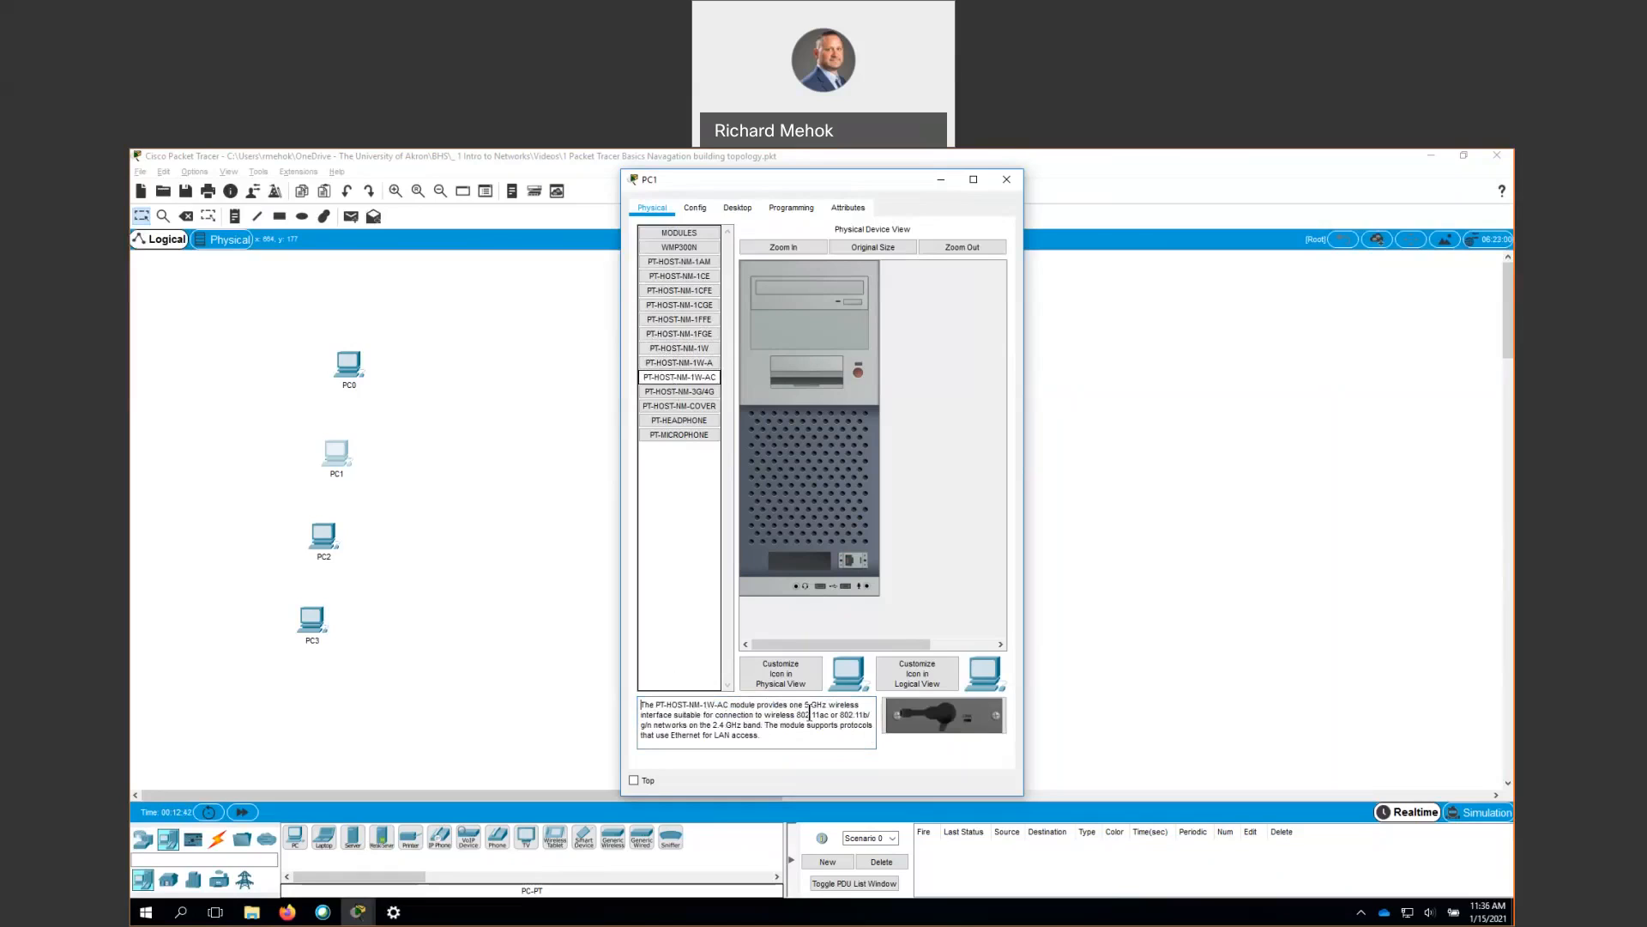
left_click(687, 394)
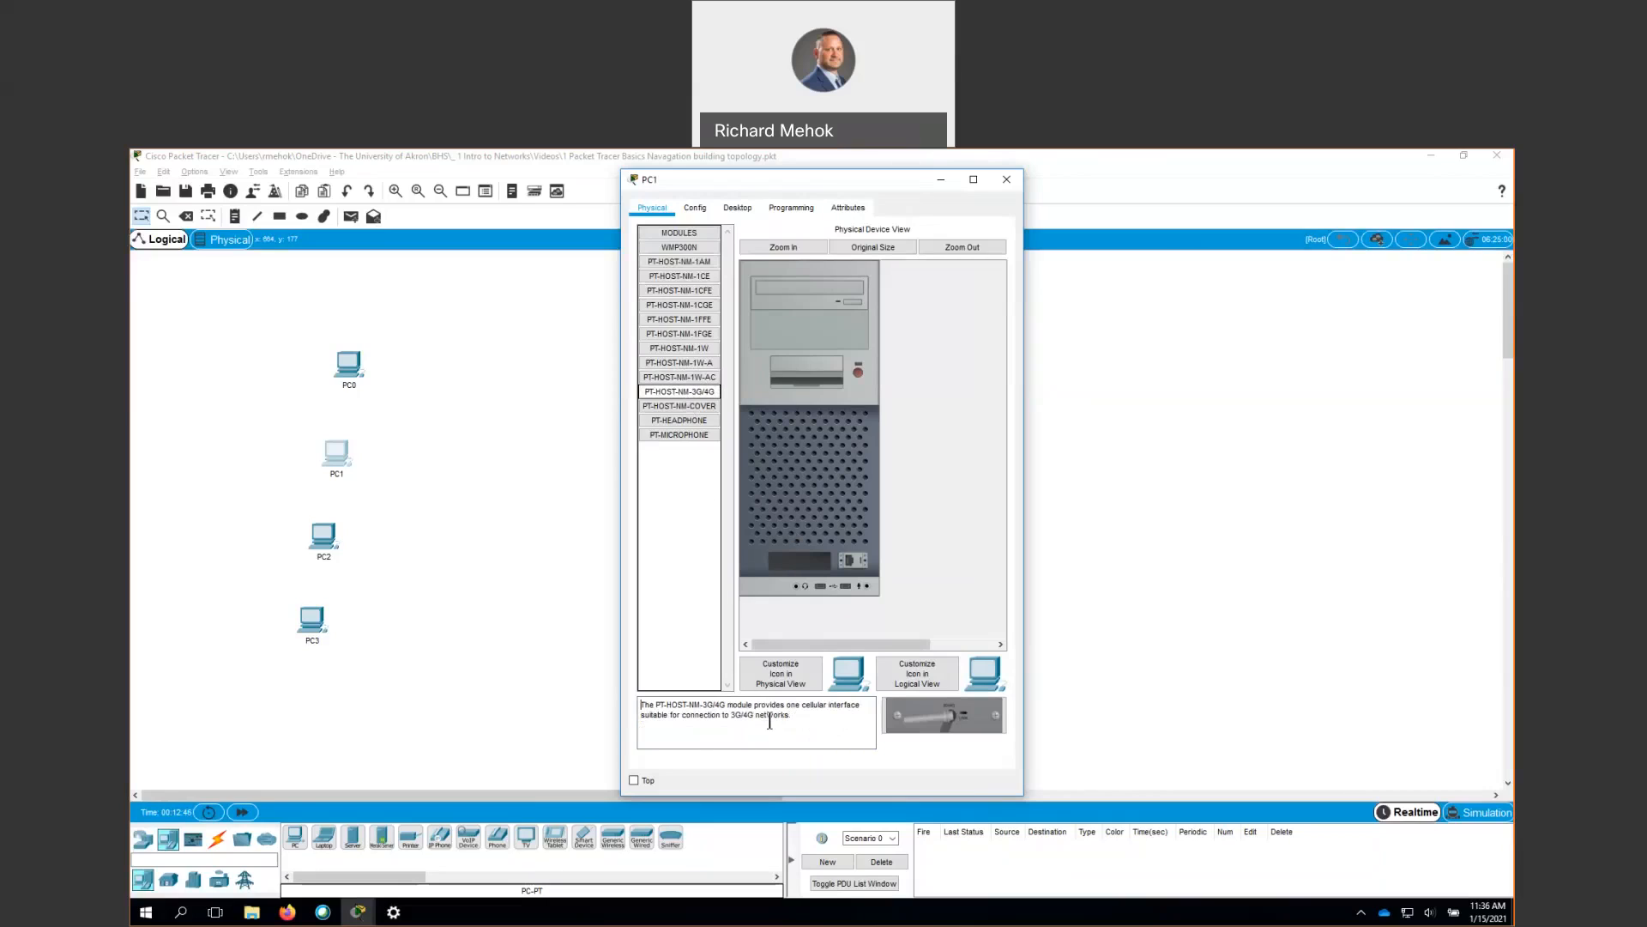
left_click(710, 404)
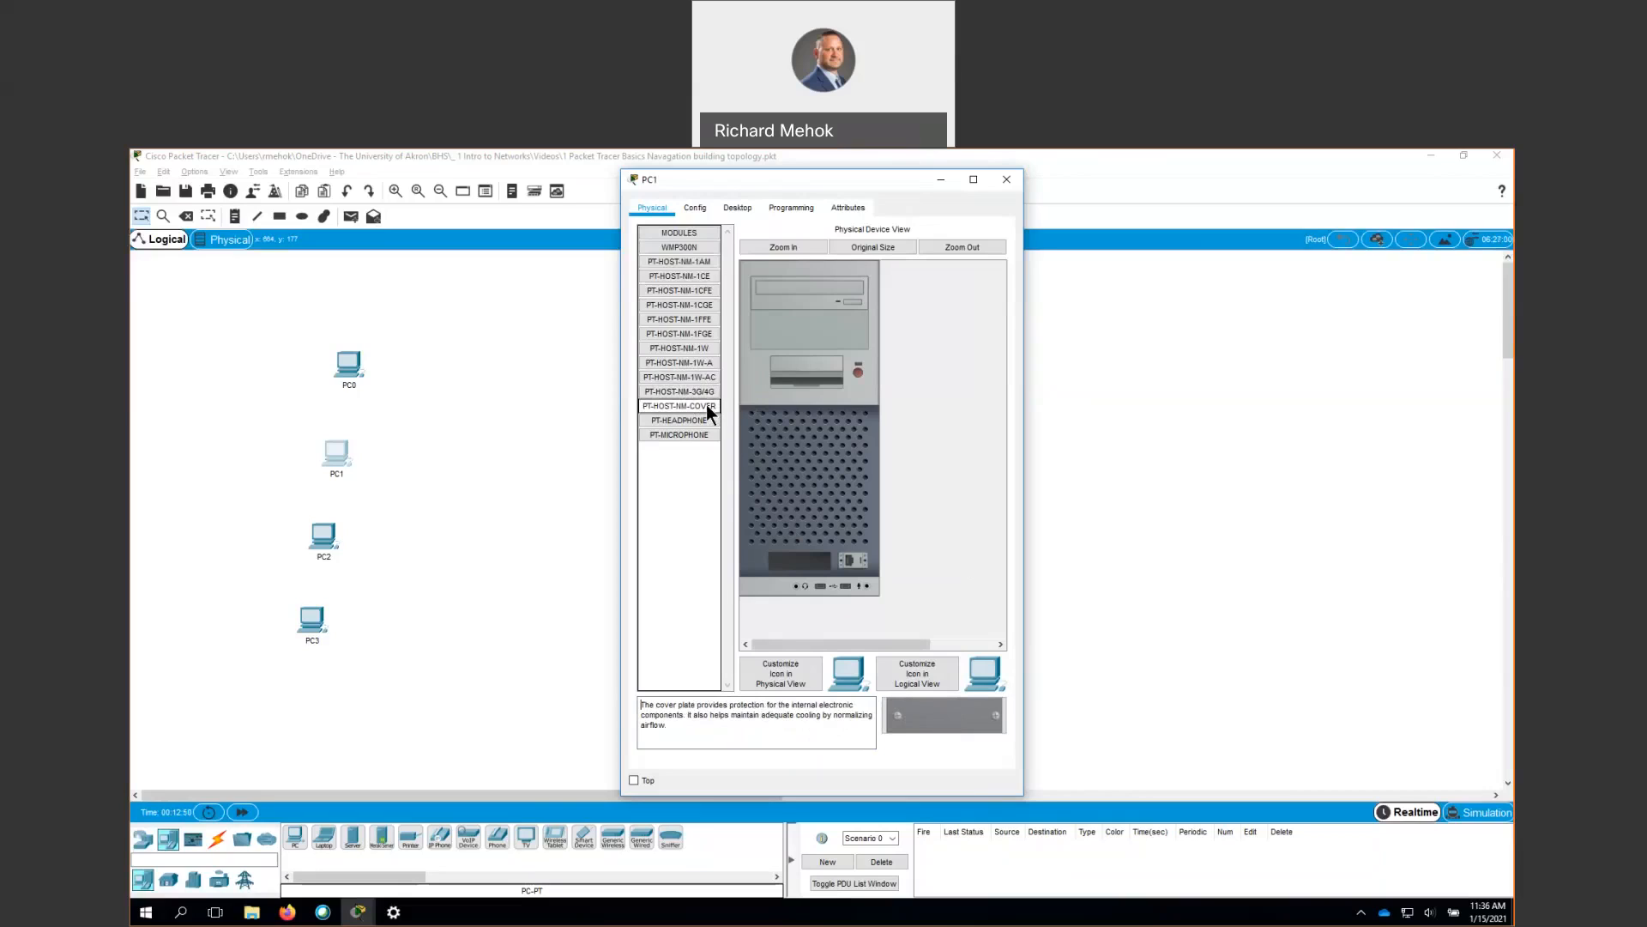
left_click(686, 418)
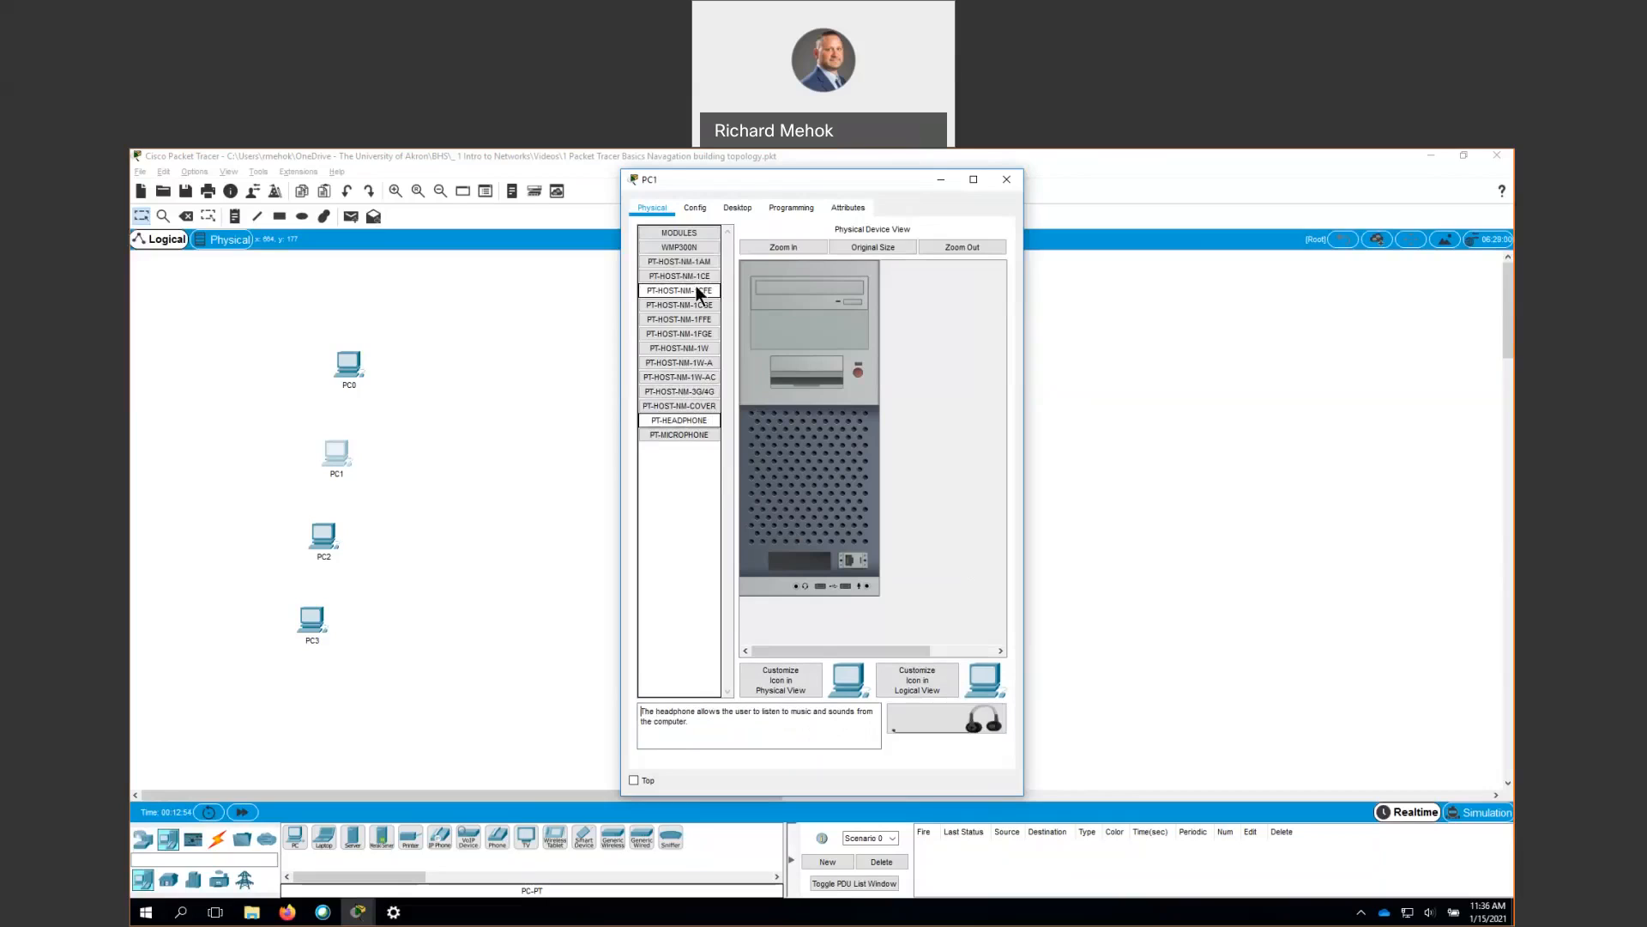
- Install the PT-HOST-NM-1CE module in PC1's empty slot, power the PC on and close its device window
mouse_move(675, 279)
left_mouse_down()
mouse_move(772, 558)
mouse_move(674, 280)
left_mouse_up()
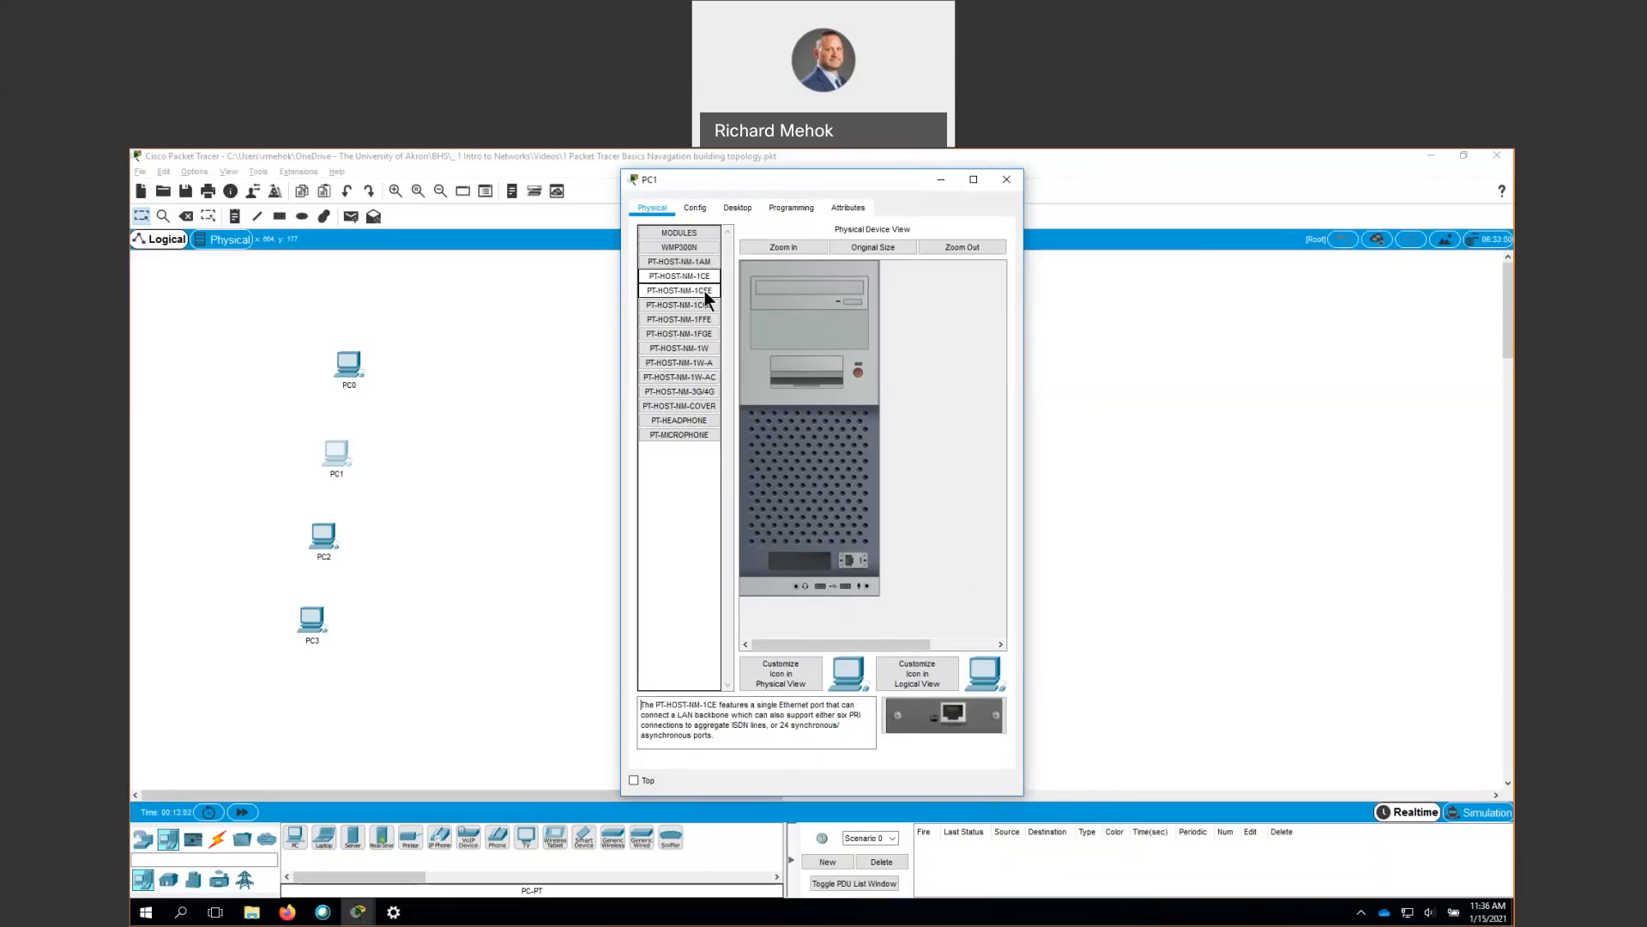
left_click_drag(698, 276, 776, 565)
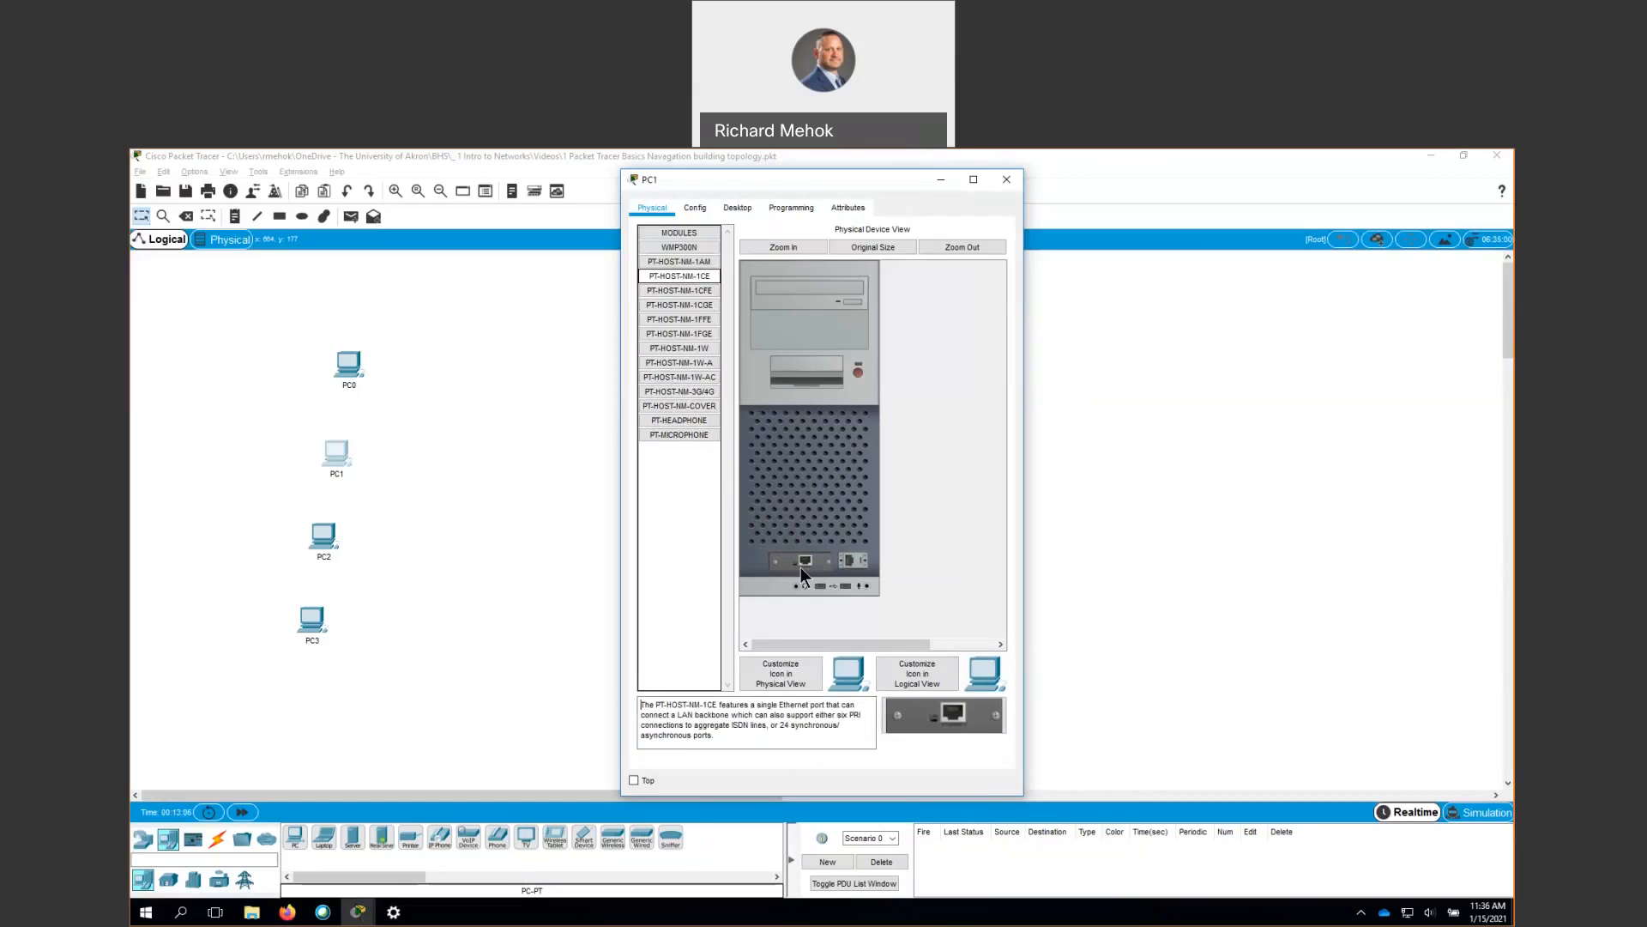
left_click(860, 373)
left_click(1003, 180)
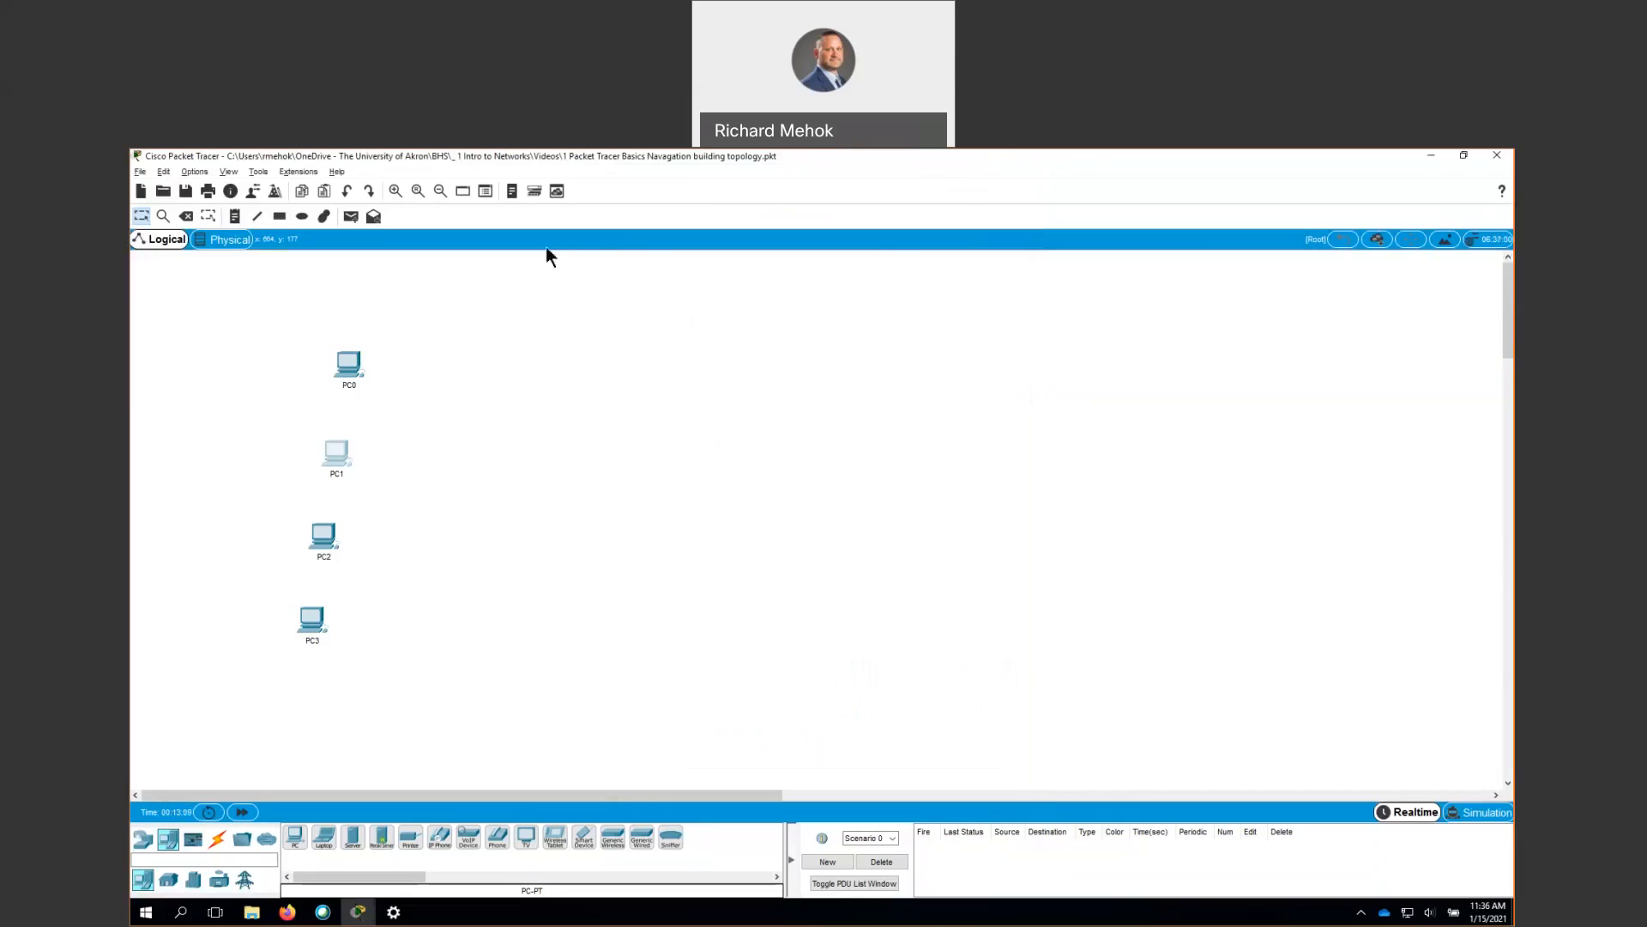
- Replace PC0's installed network module with the PT-HOST-NM-1CFE module in its enlarged physical device view
left_click(349, 370)
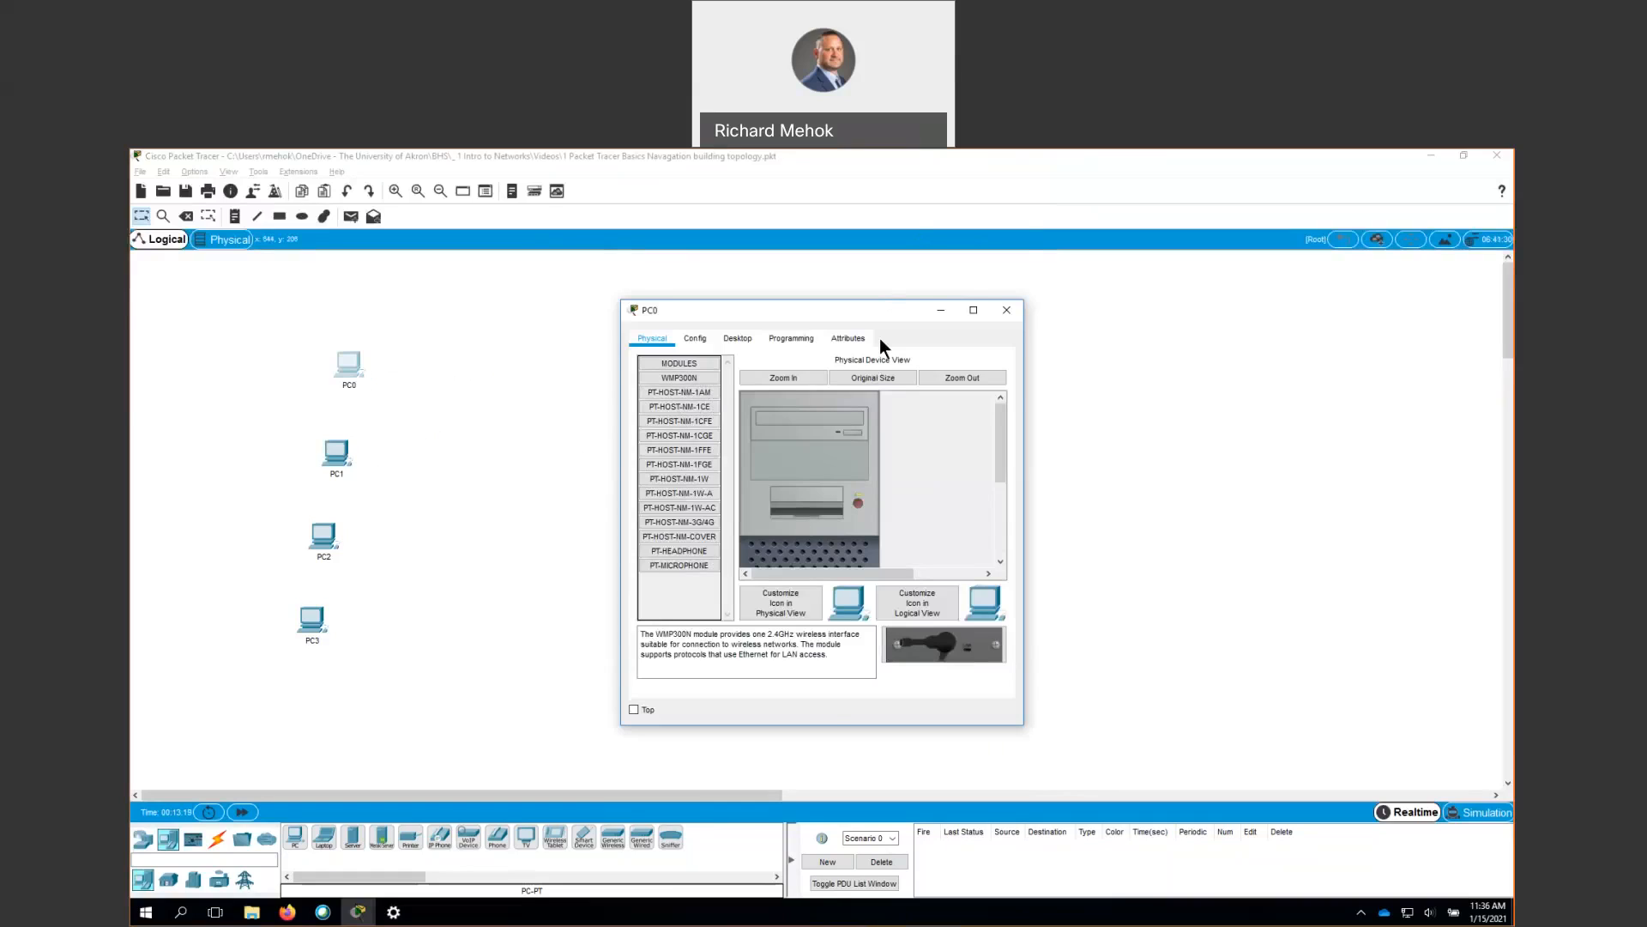
left_click_drag(874, 300, 874, 176)
left_click_drag(823, 726, 824, 766)
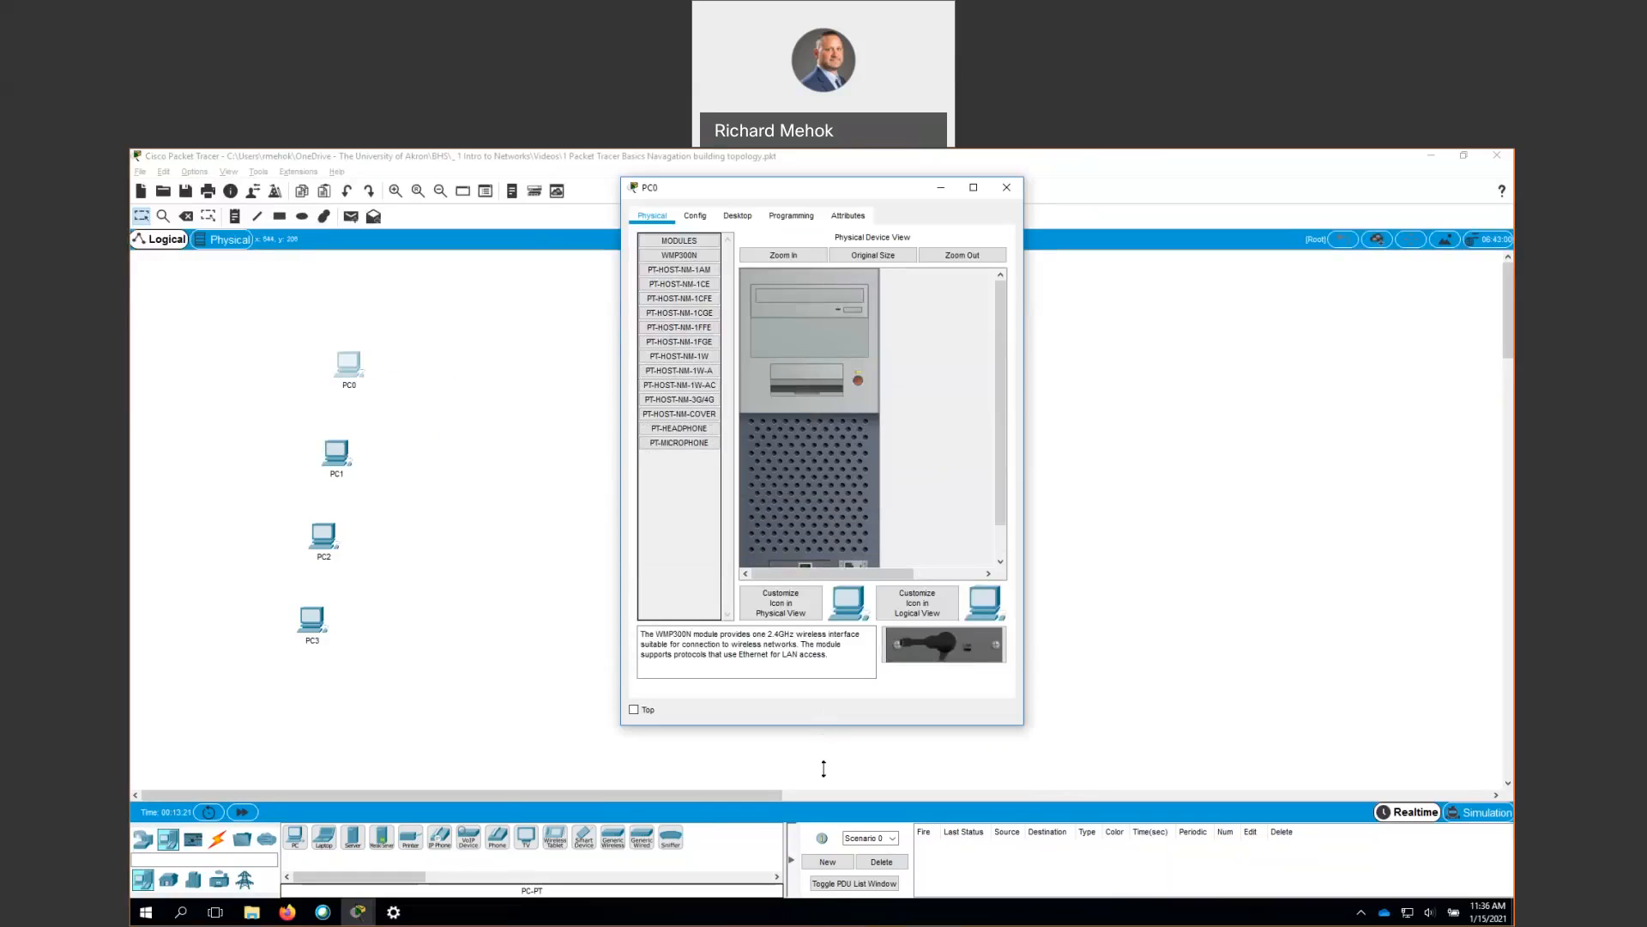
left_click_drag(805, 573, 669, 532)
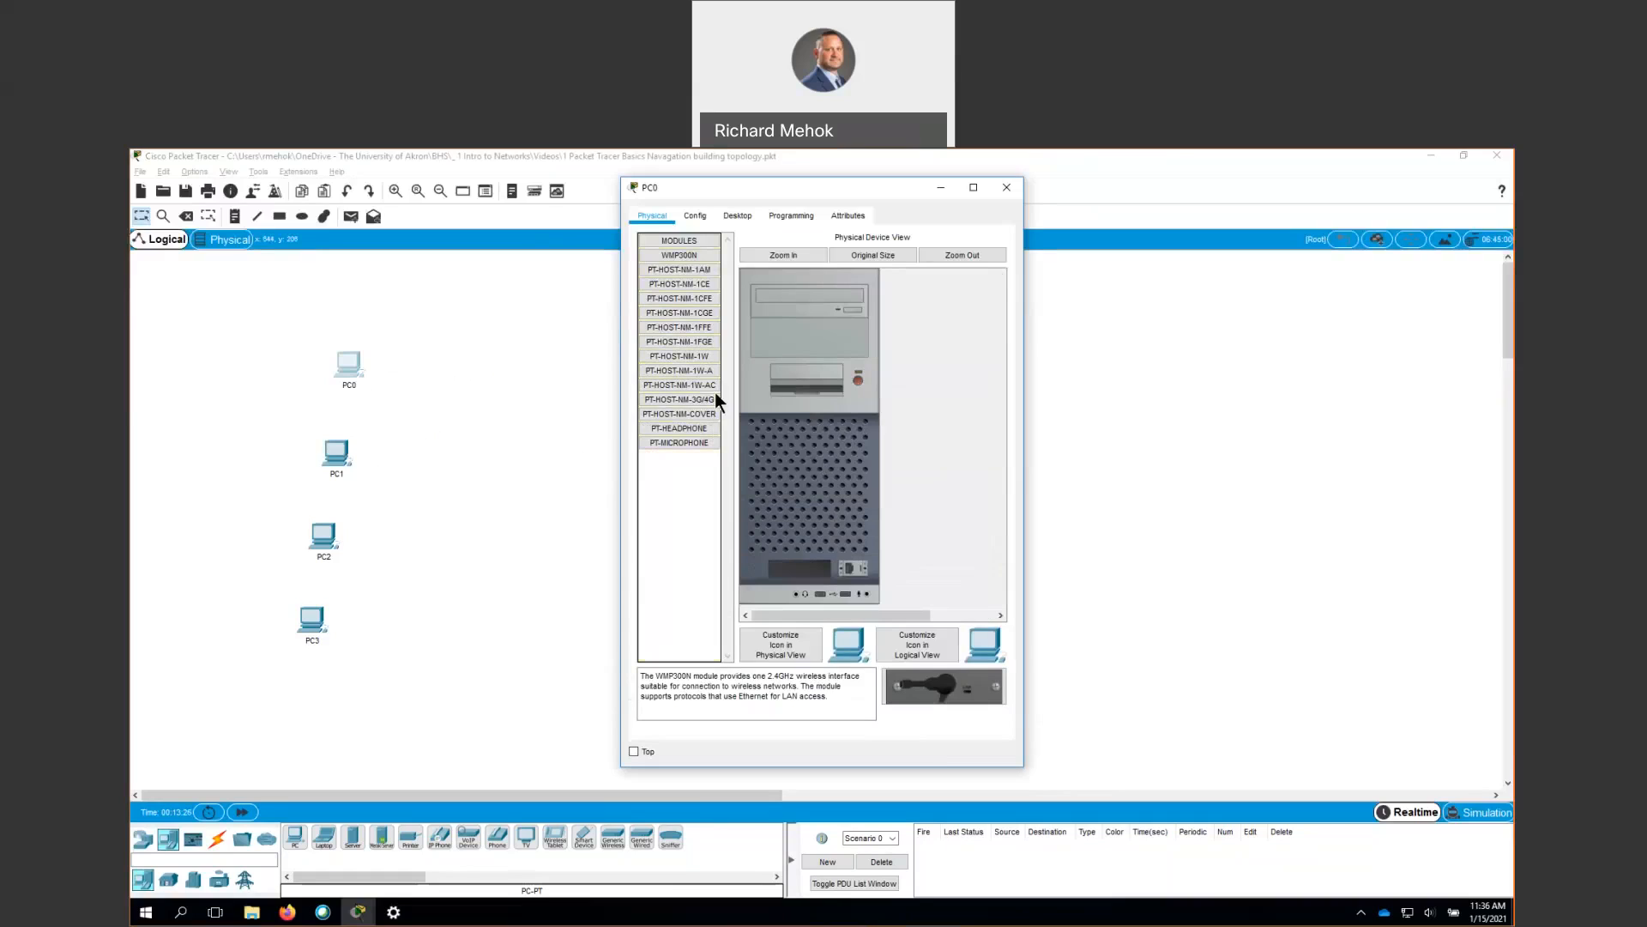
left_click(679, 298)
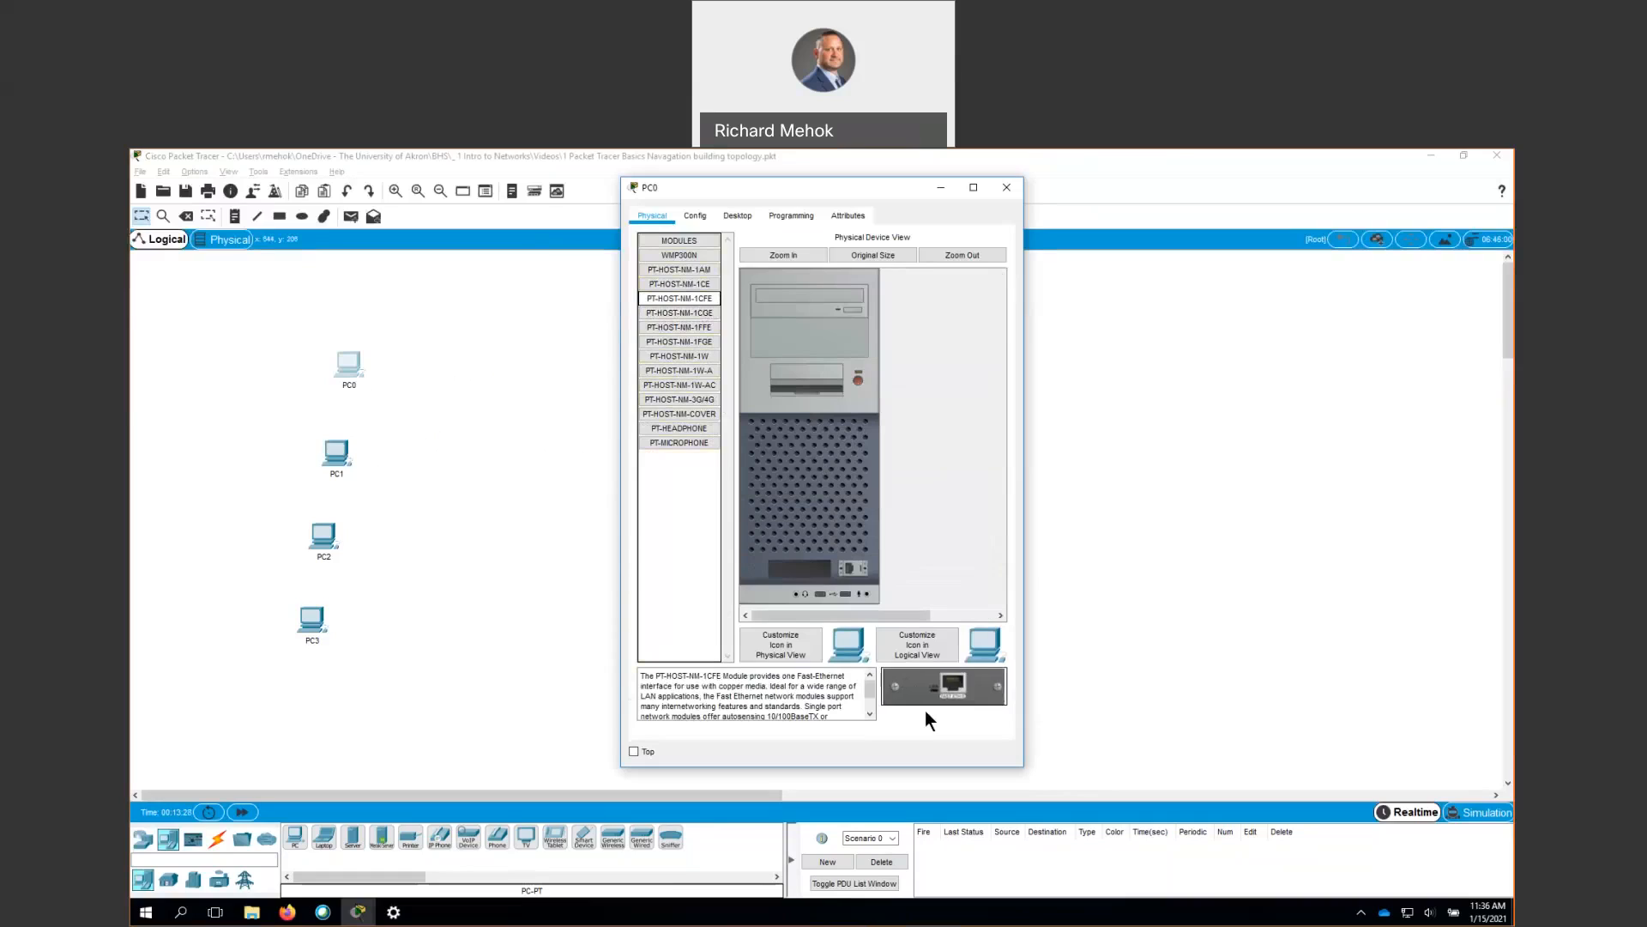
left_click_drag(930, 697, 804, 573)
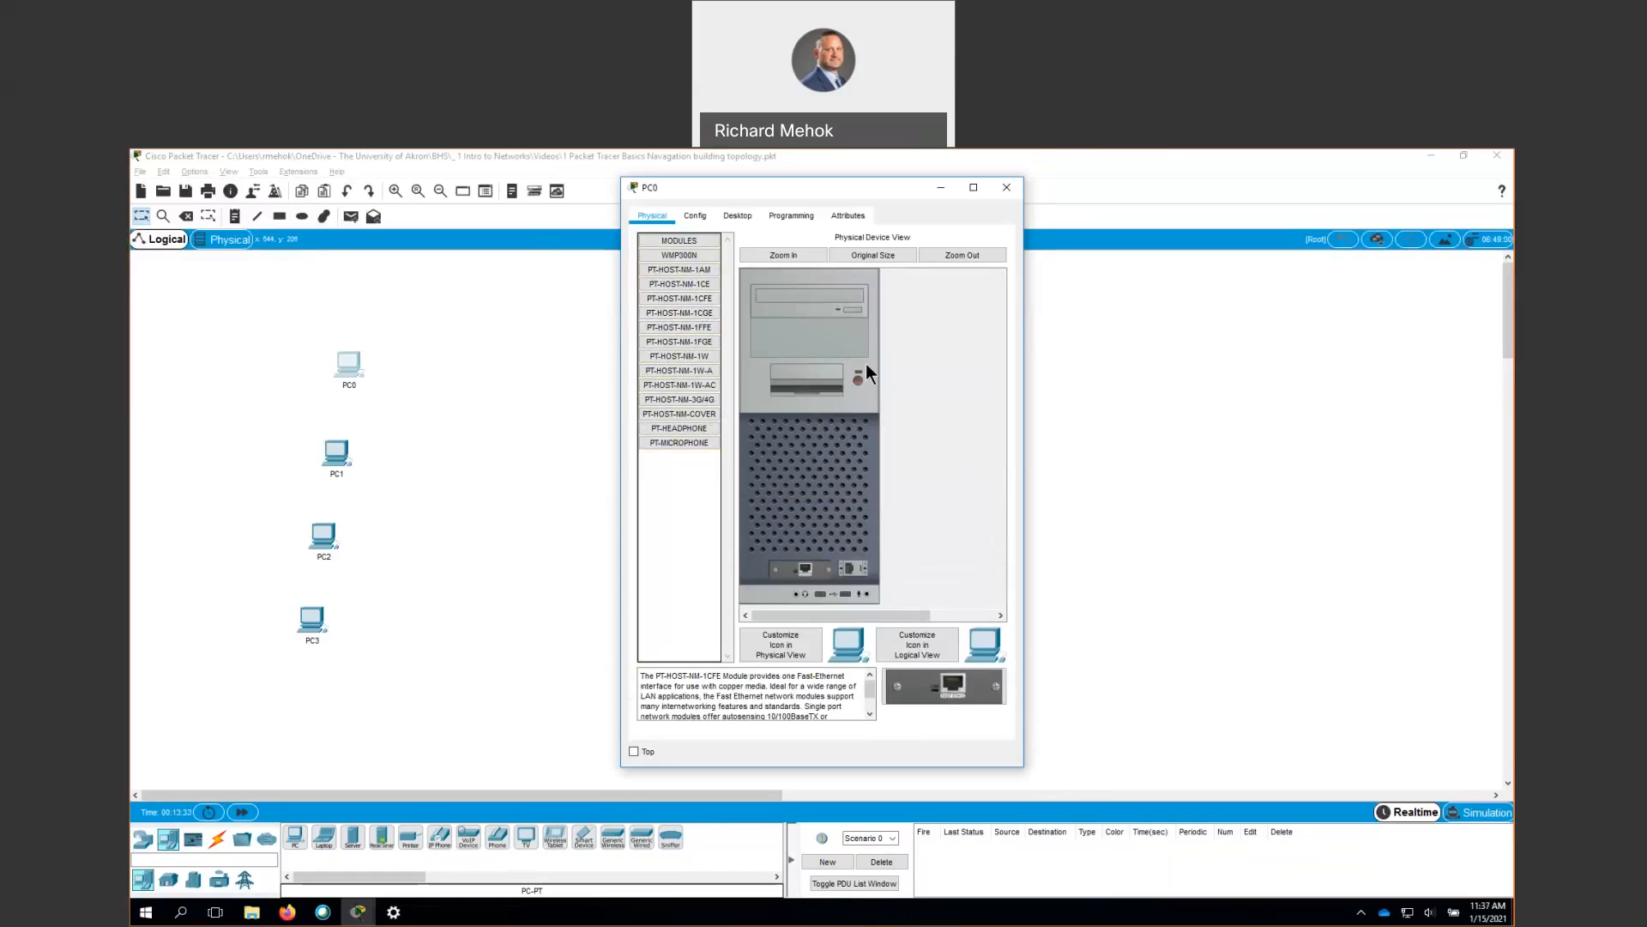
left_click(1005, 187)
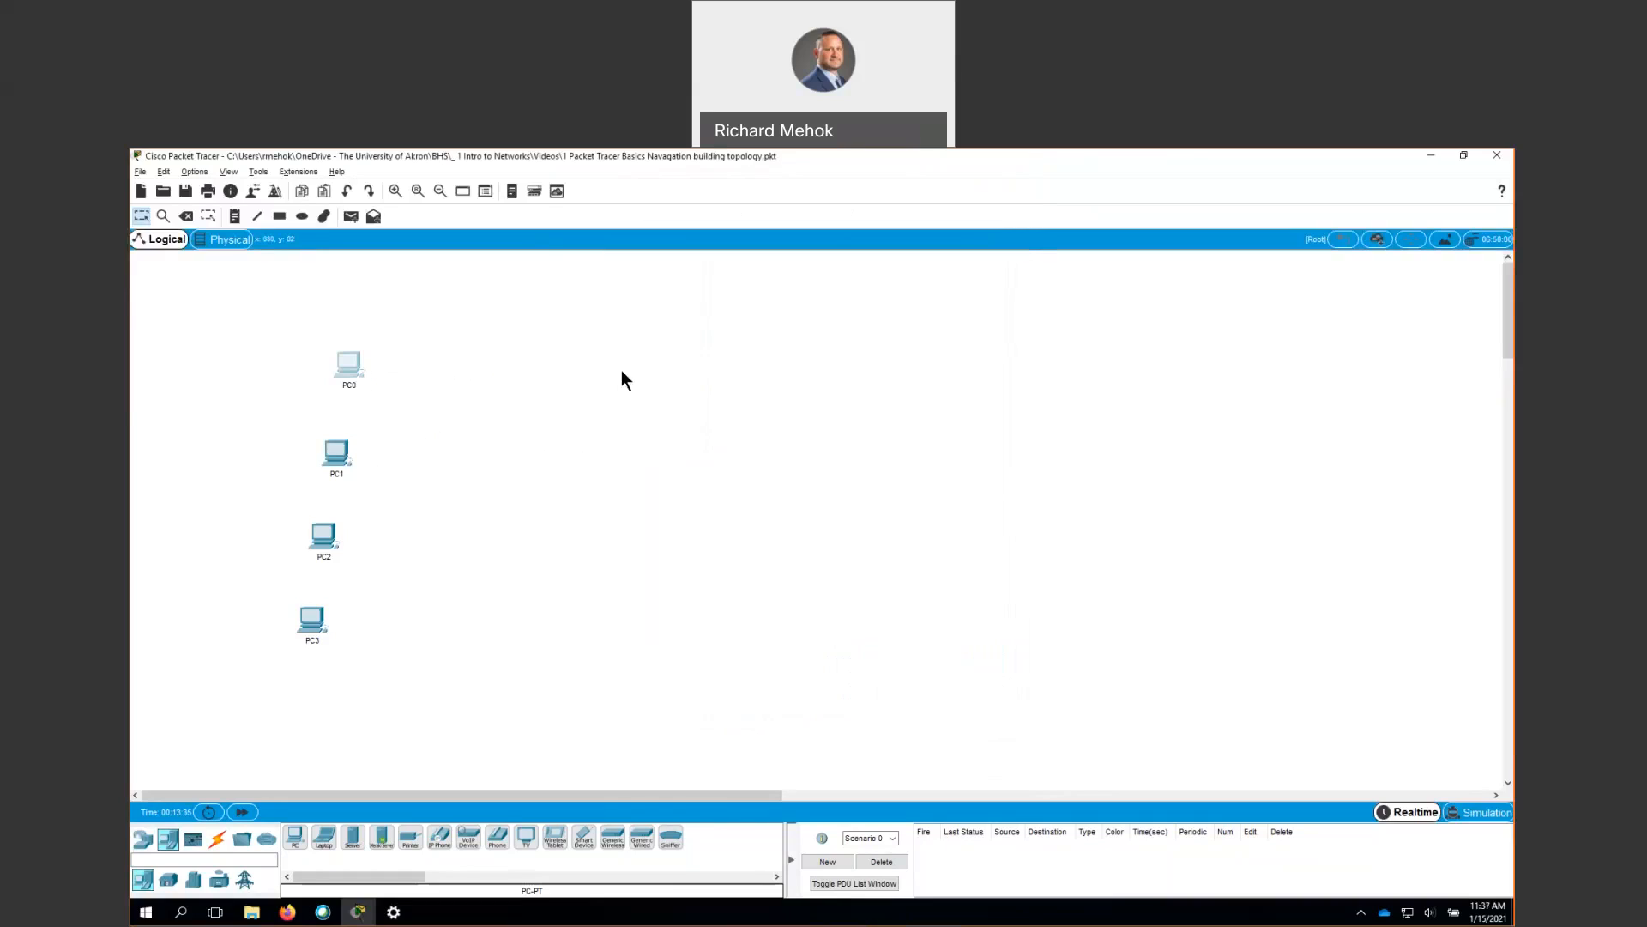
- Replace PC2's installed network module with the PT-HOST-NM-1CGE module and power the PC back on
left_click(332, 537)
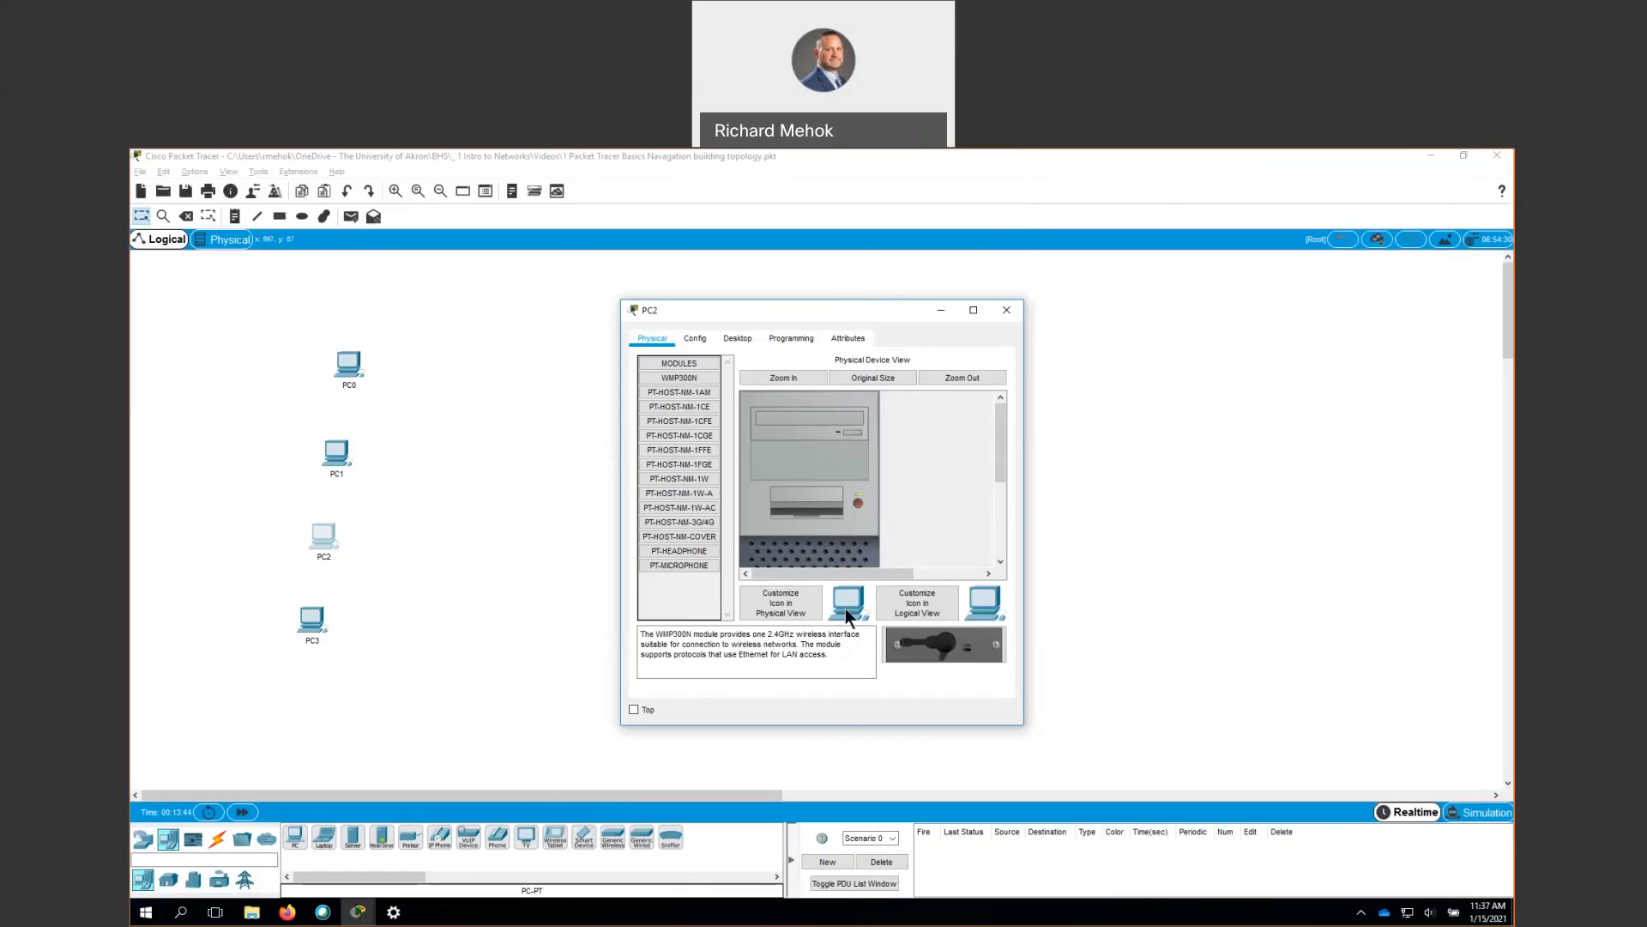
left_click_drag(843, 726, 828, 811)
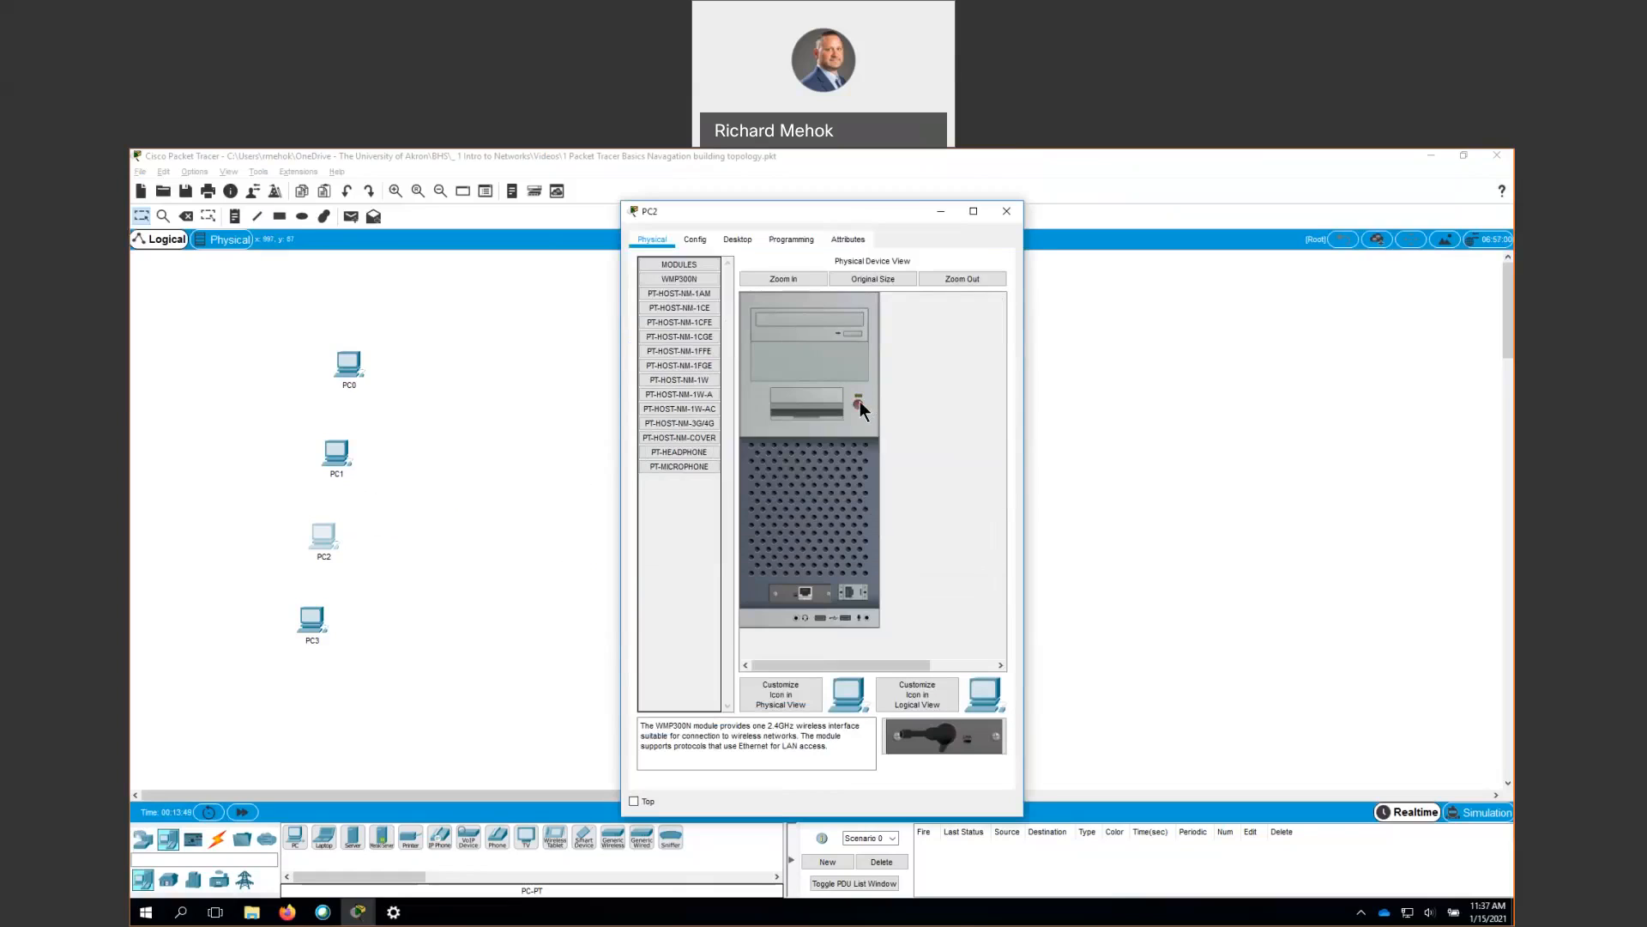
left_click_drag(810, 599, 693, 573)
left_click(702, 338)
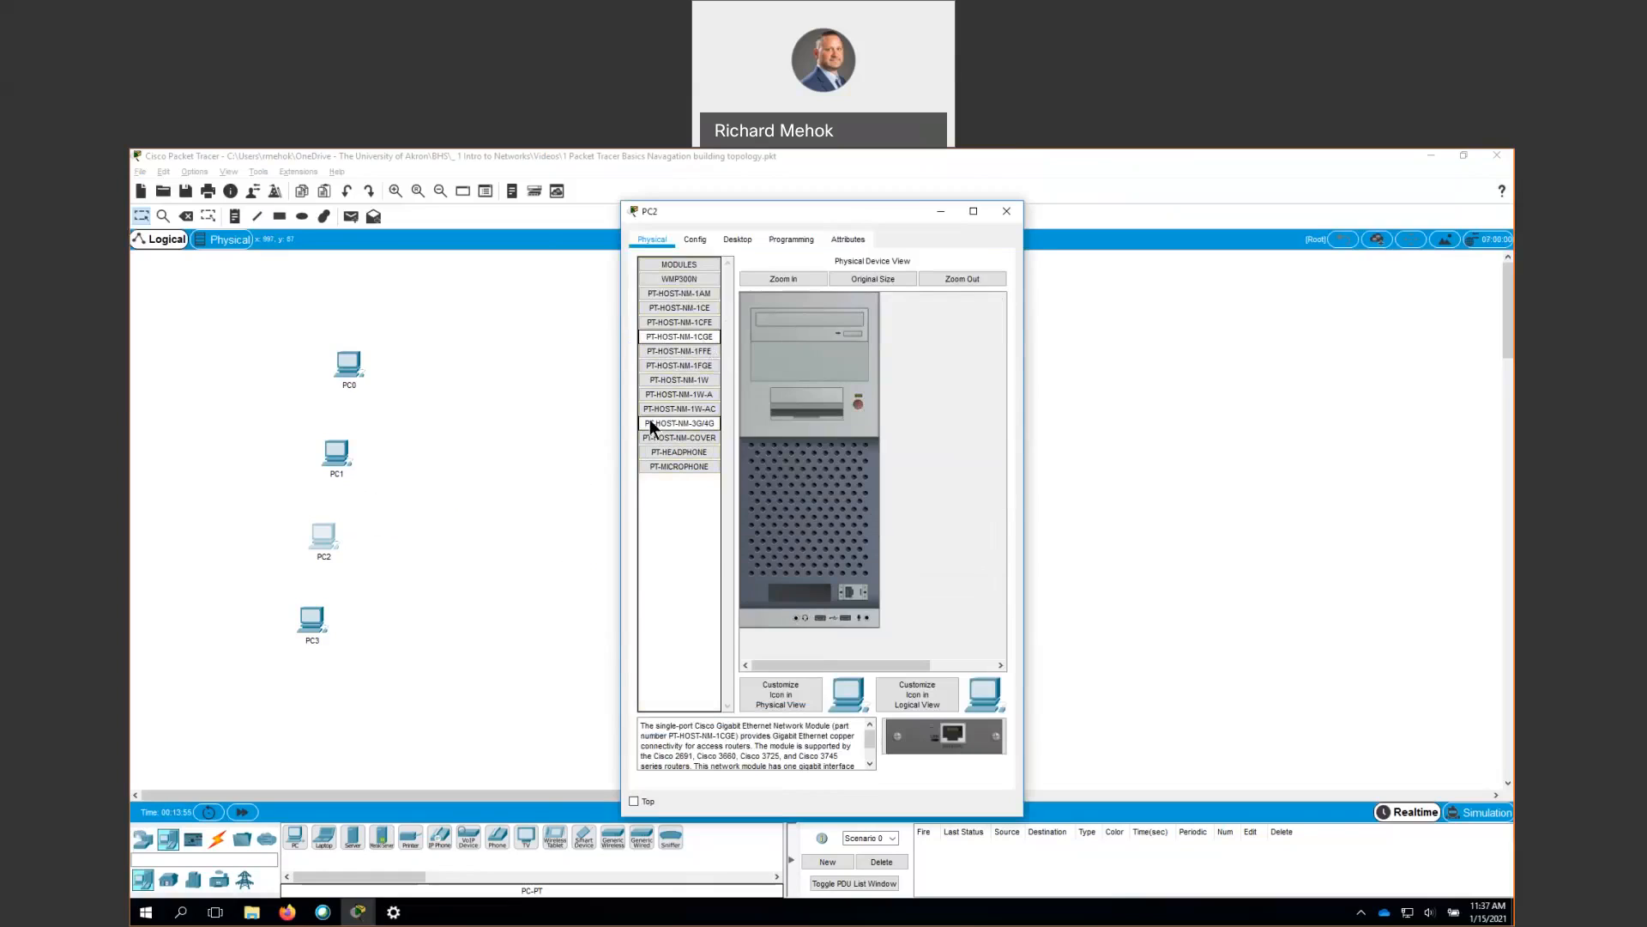
left_click_drag(697, 335, 798, 589)
left_click(858, 396)
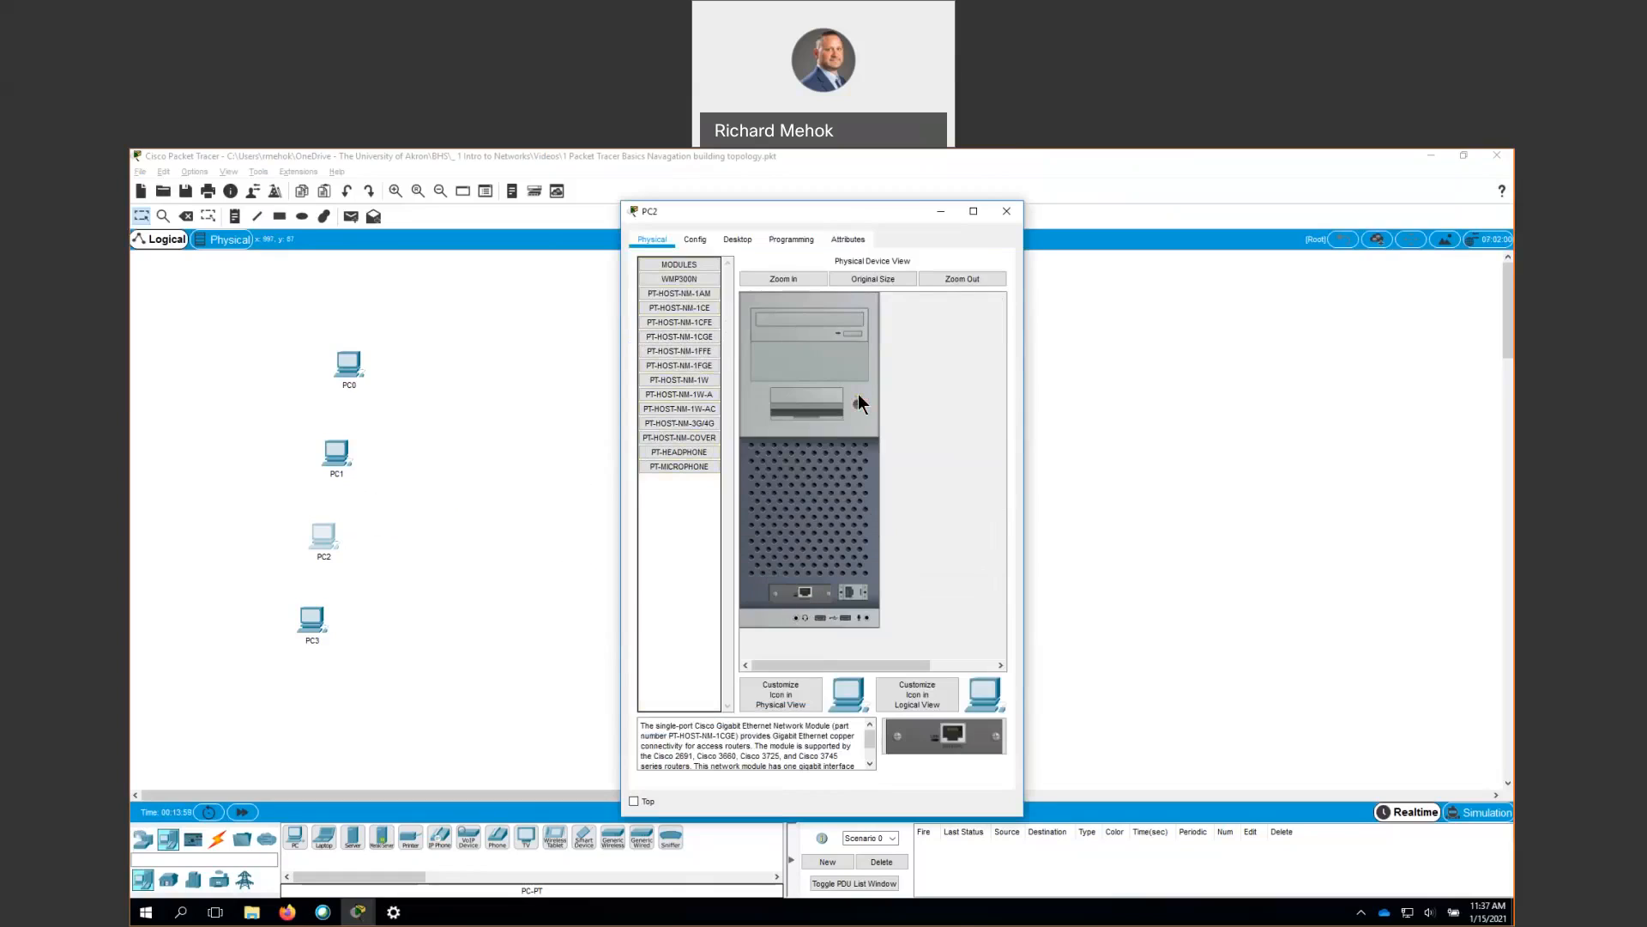
left_click(1003, 210)
- Swap PC3's installed network module for the PT-HOST-NM-1FFE fiber module in its physical device view
left_click(317, 625)
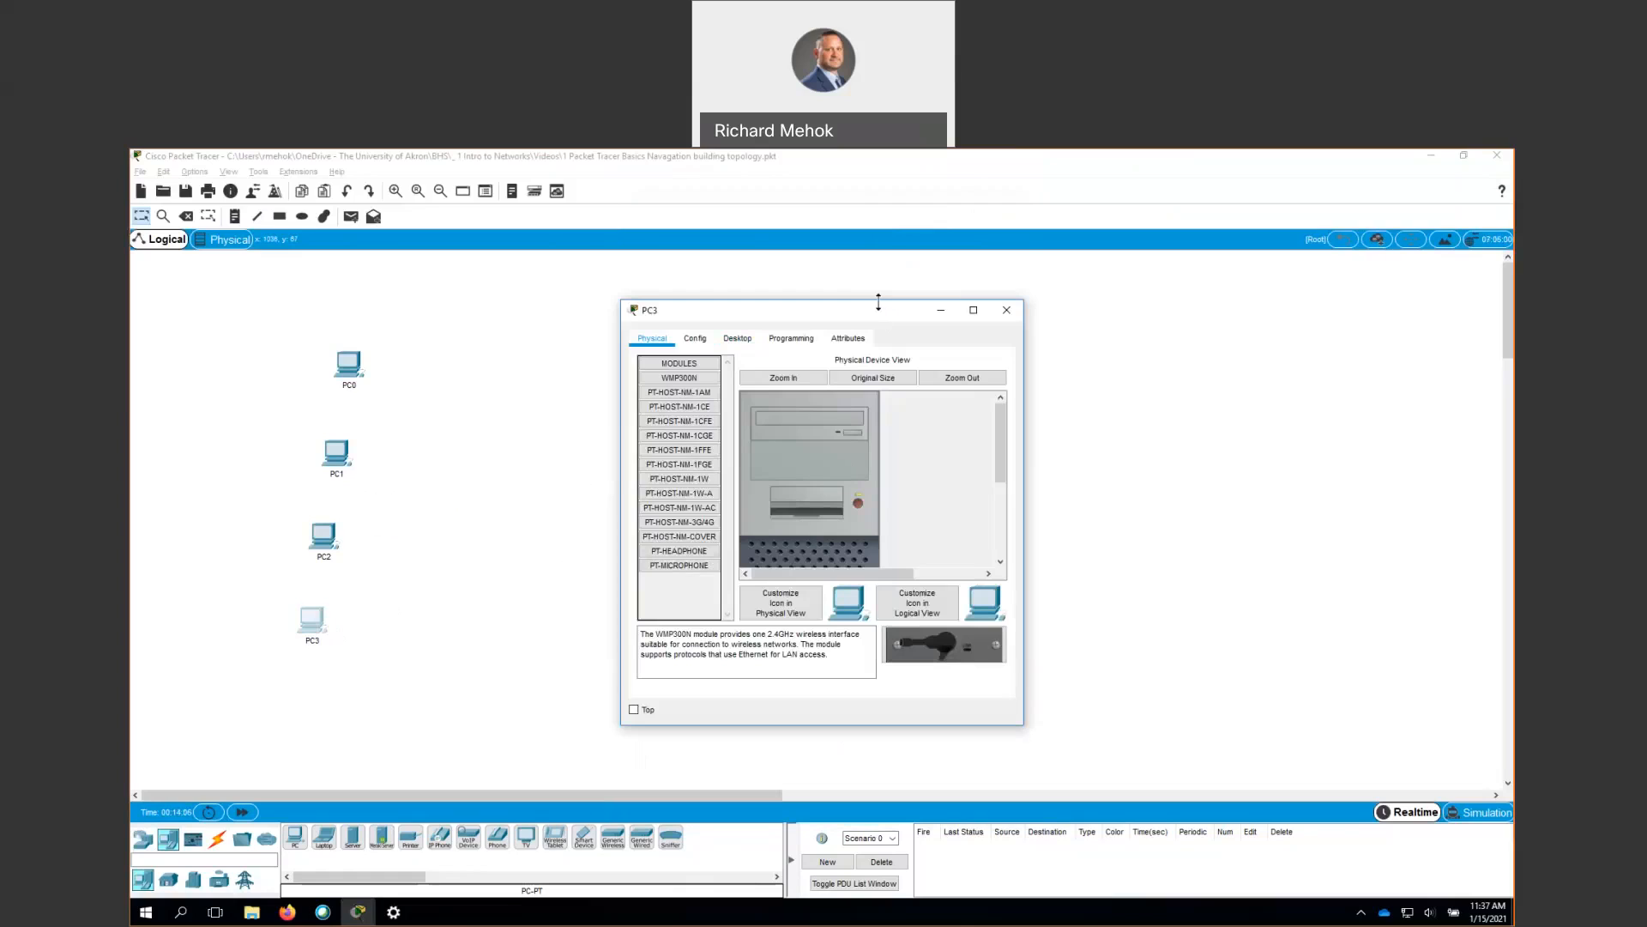
left_click_drag(877, 302, 877, 218)
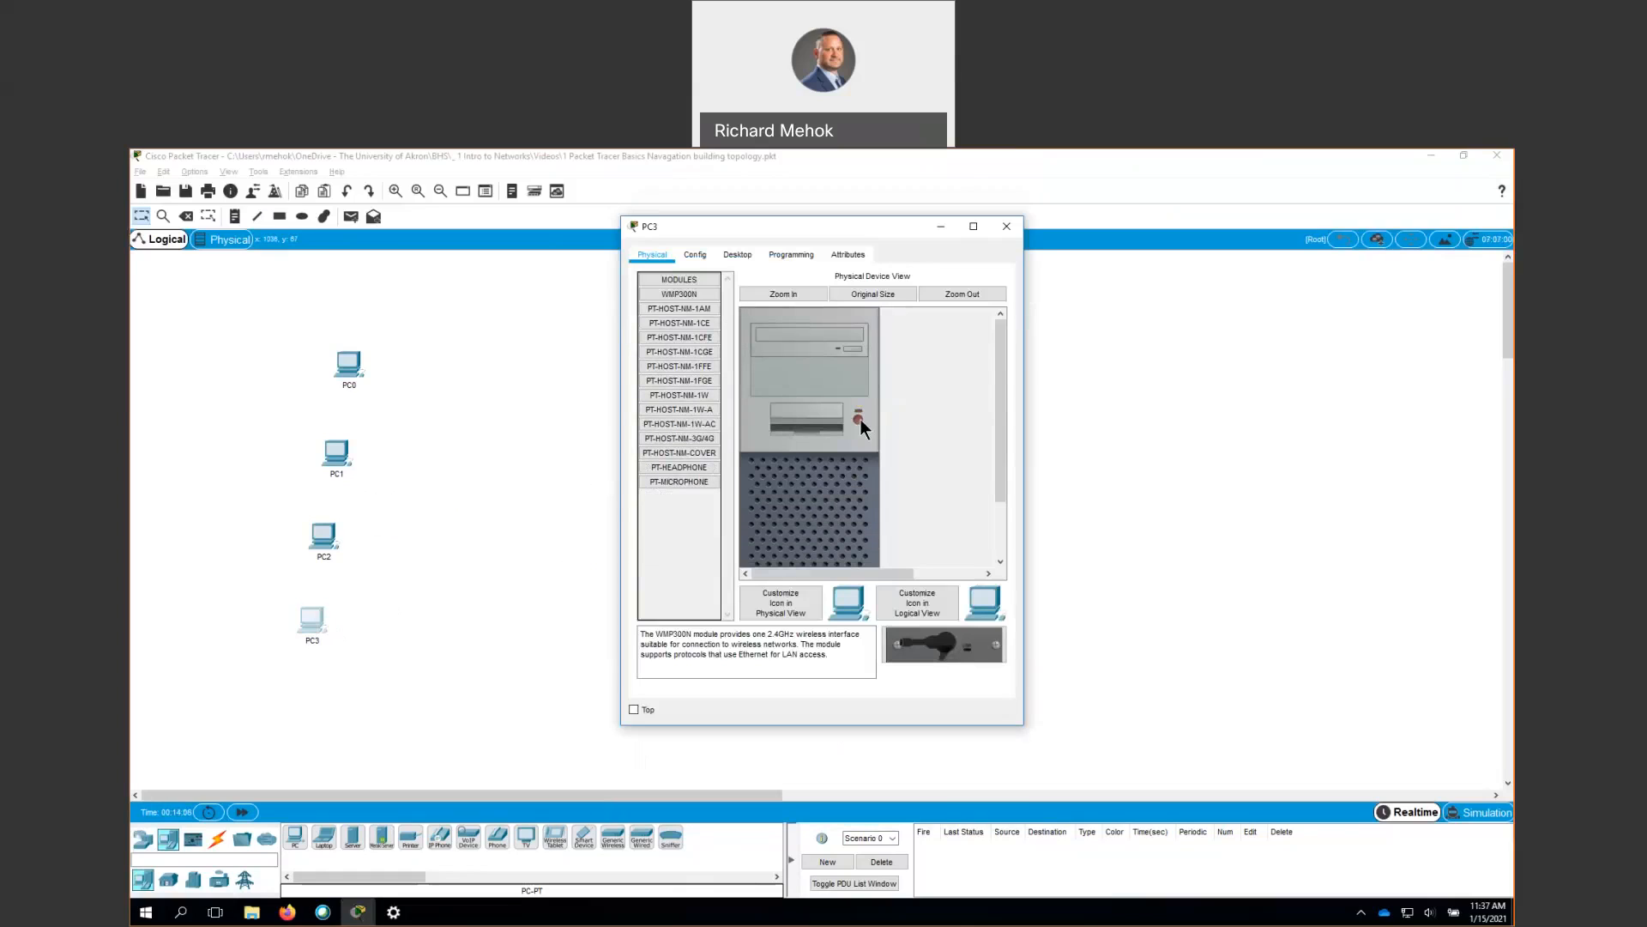
scroll(860, 419, "down", 3)
left_click_drag(757, 539, 718, 505)
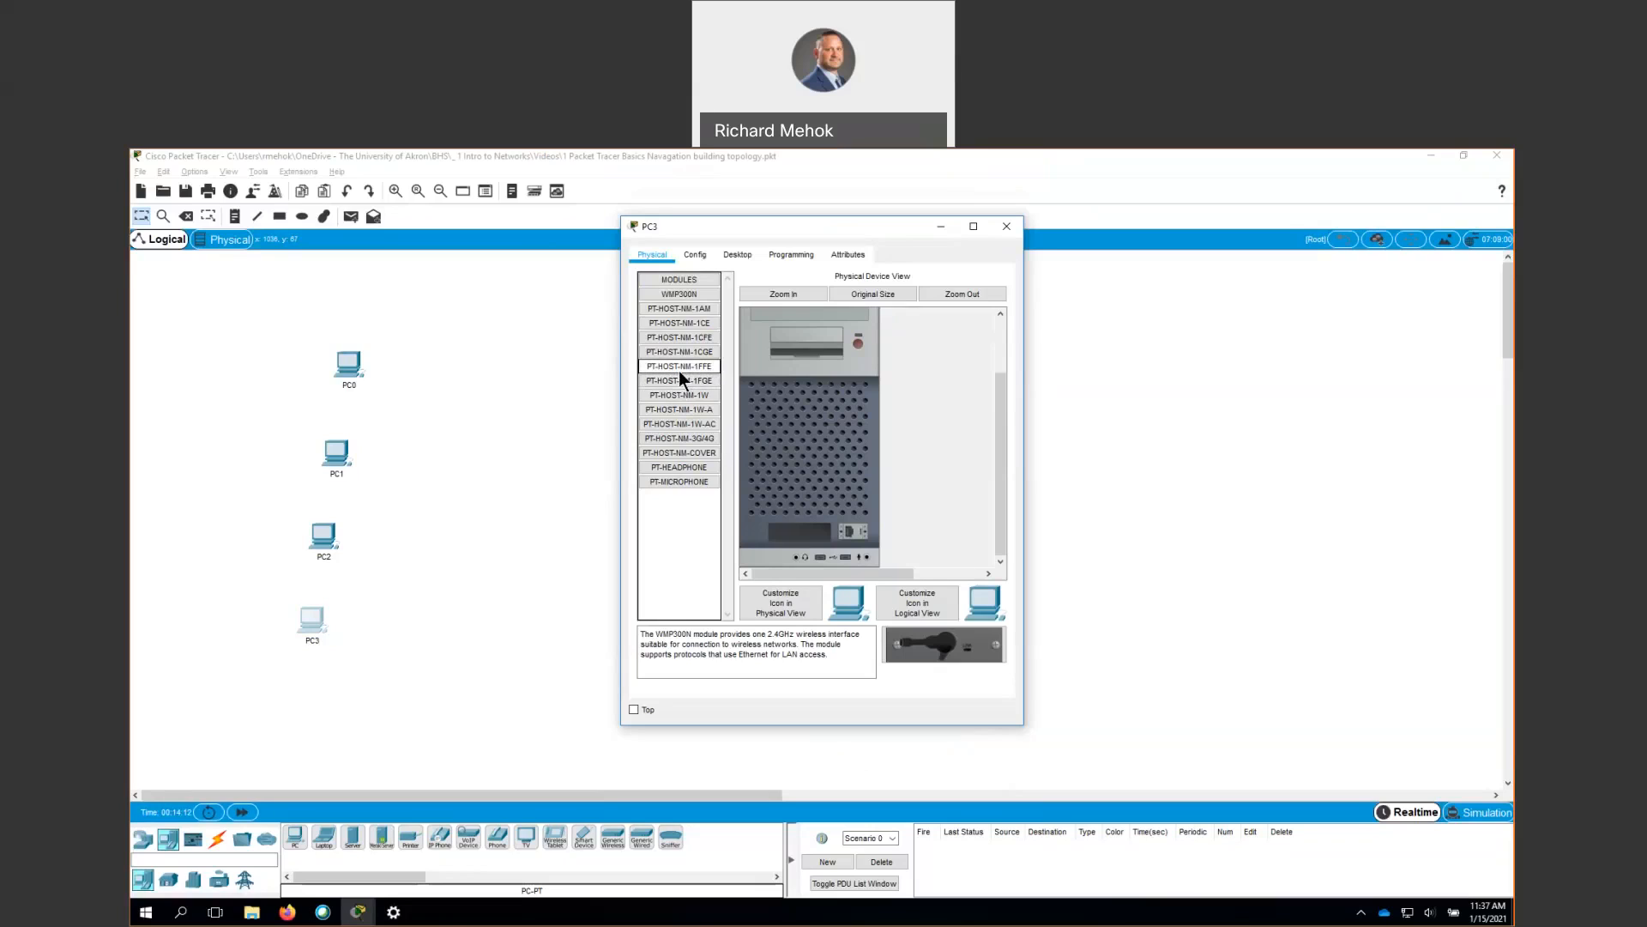
left_click_drag(680, 371, 804, 543)
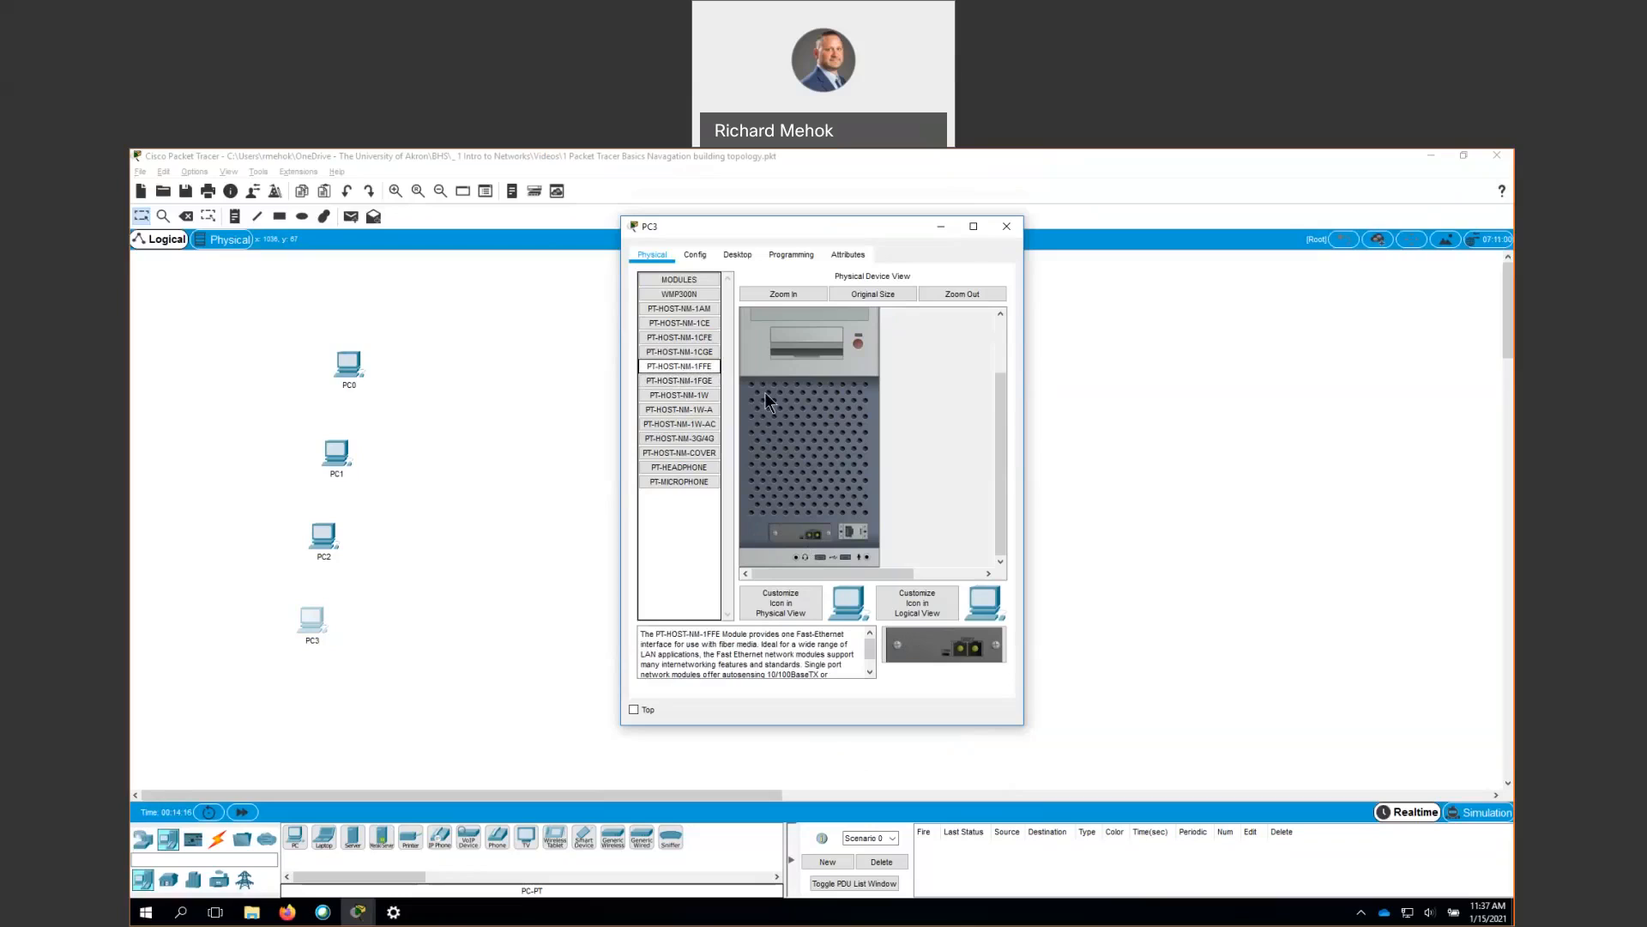
left_click(1013, 228)
- Place a fifth generic PC from the end devices below PC3 in the logical workspace
left_click(143, 838)
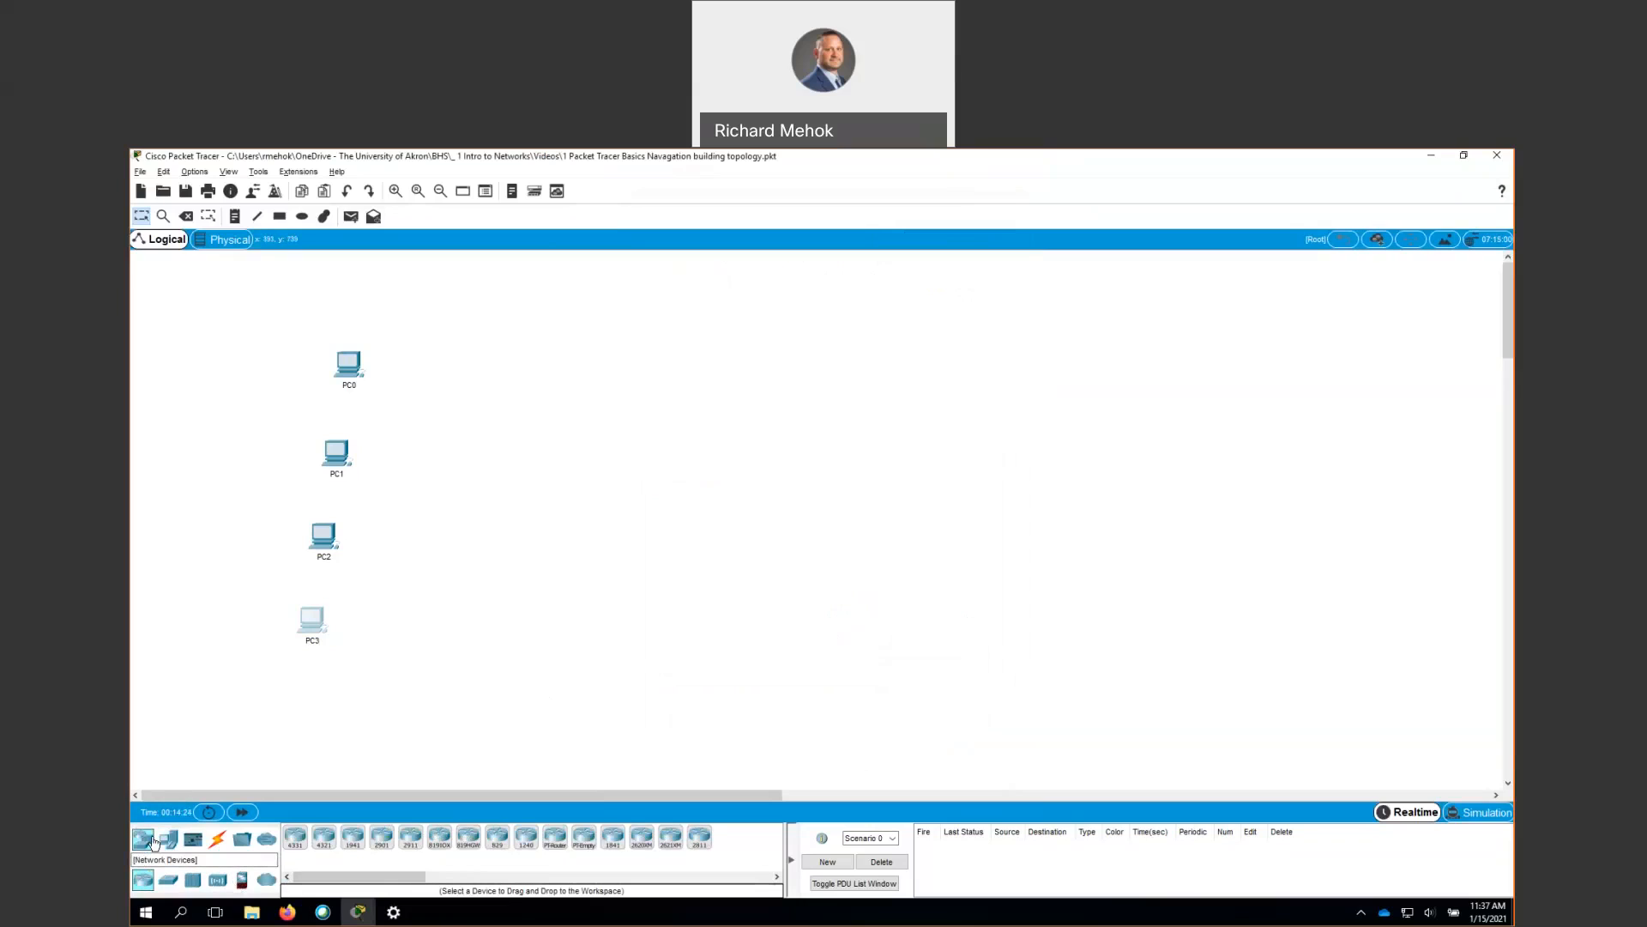
left_click(170, 843)
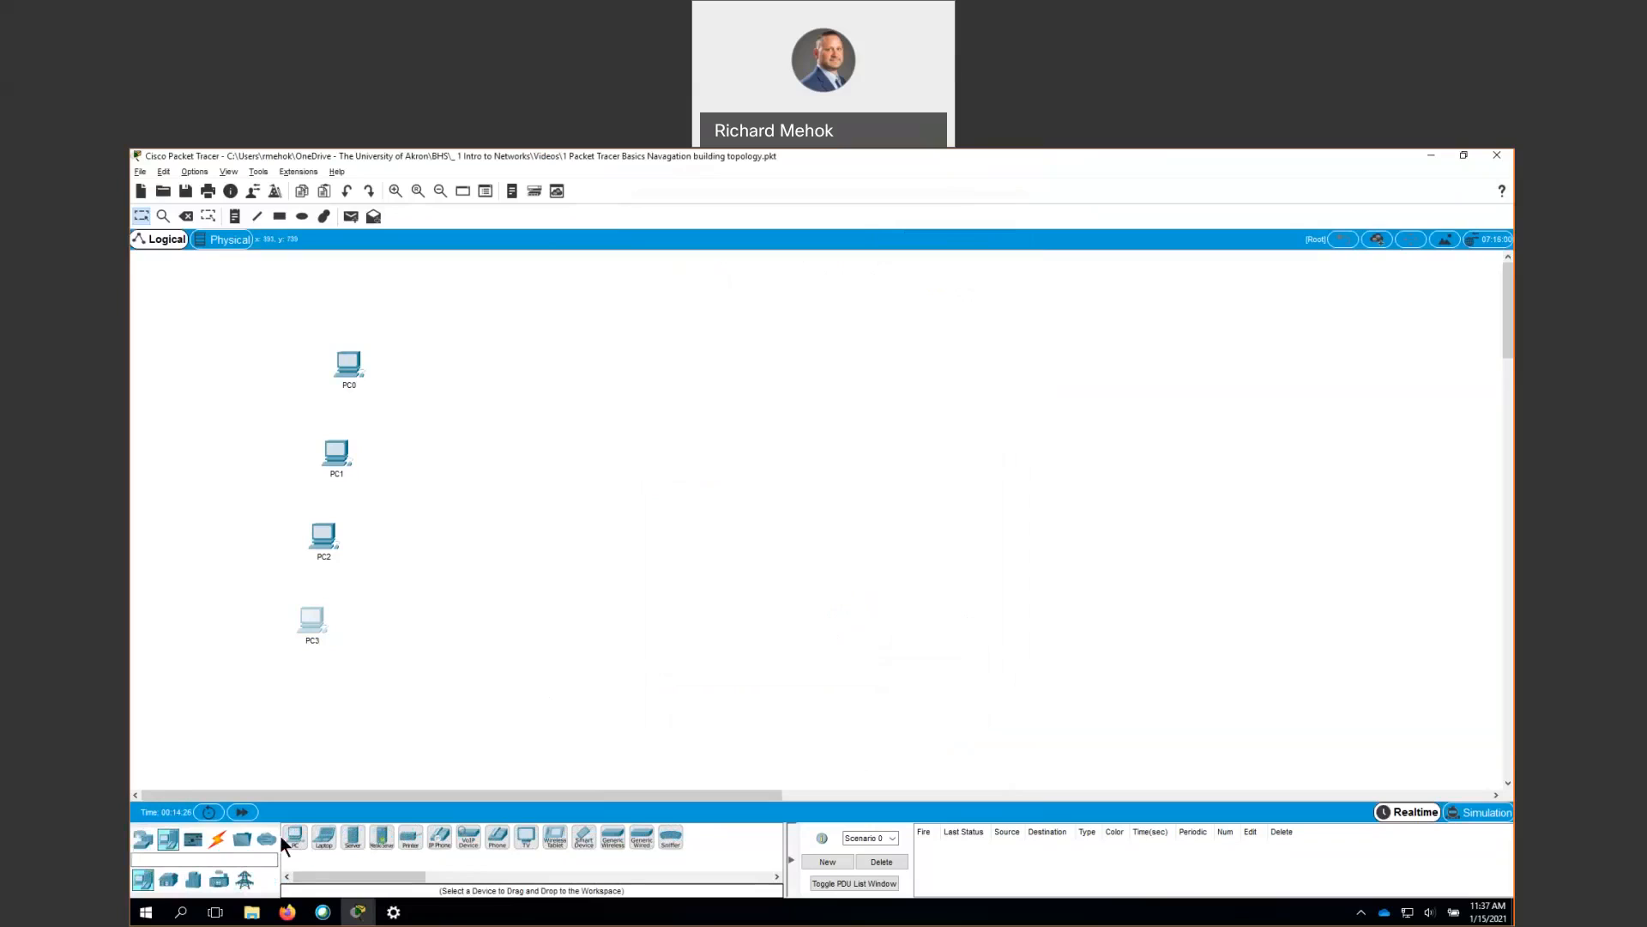
left_click_drag(289, 841, 304, 717)
- Replace PC4's installed network module with the PT-HOST-NM-1FGE optical module and review the module's description
left_click(305, 712)
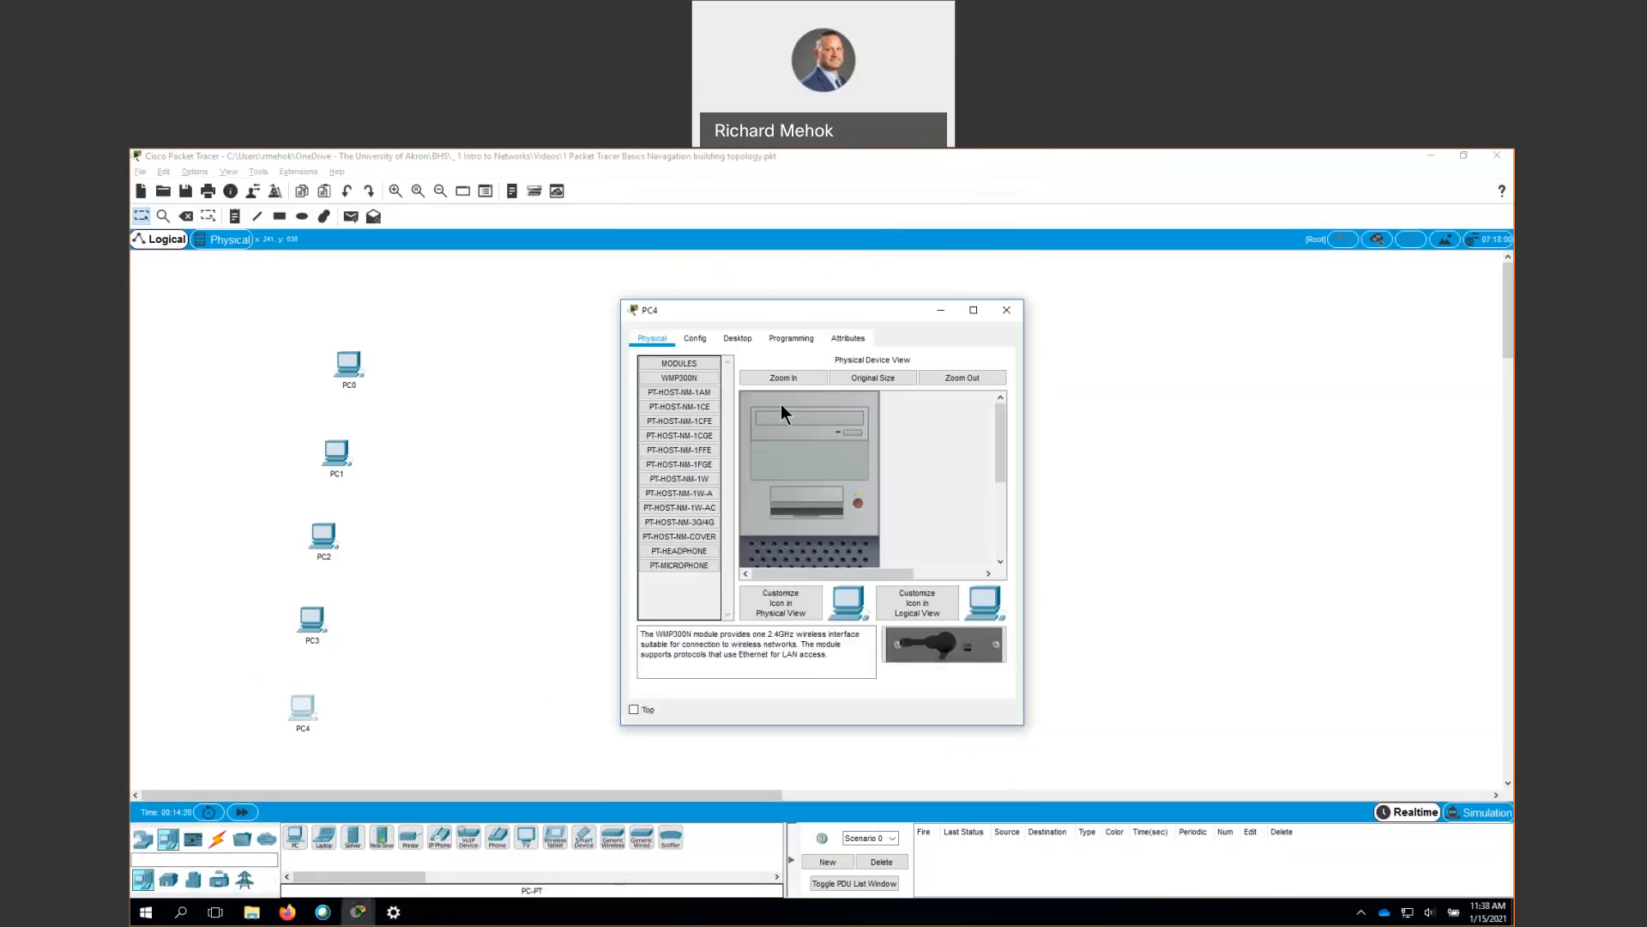
scroll(846, 496, "down", 3)
scroll(846, 495, "up", 3)
scroll(860, 501, "down", 5)
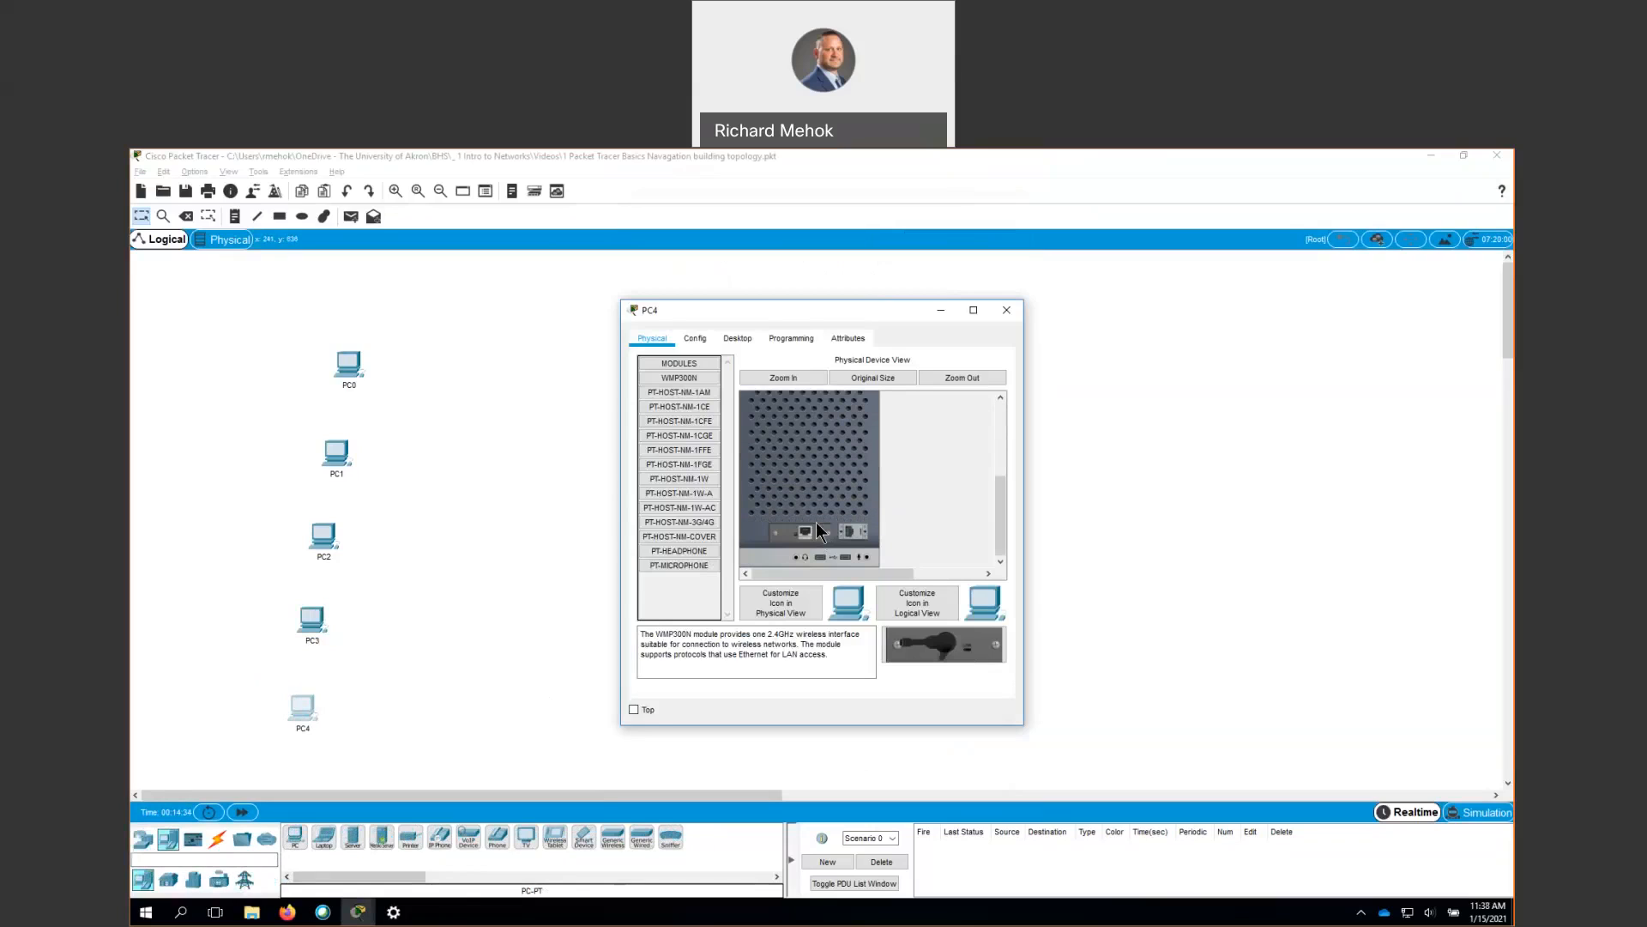
left_click_drag(822, 530, 703, 604)
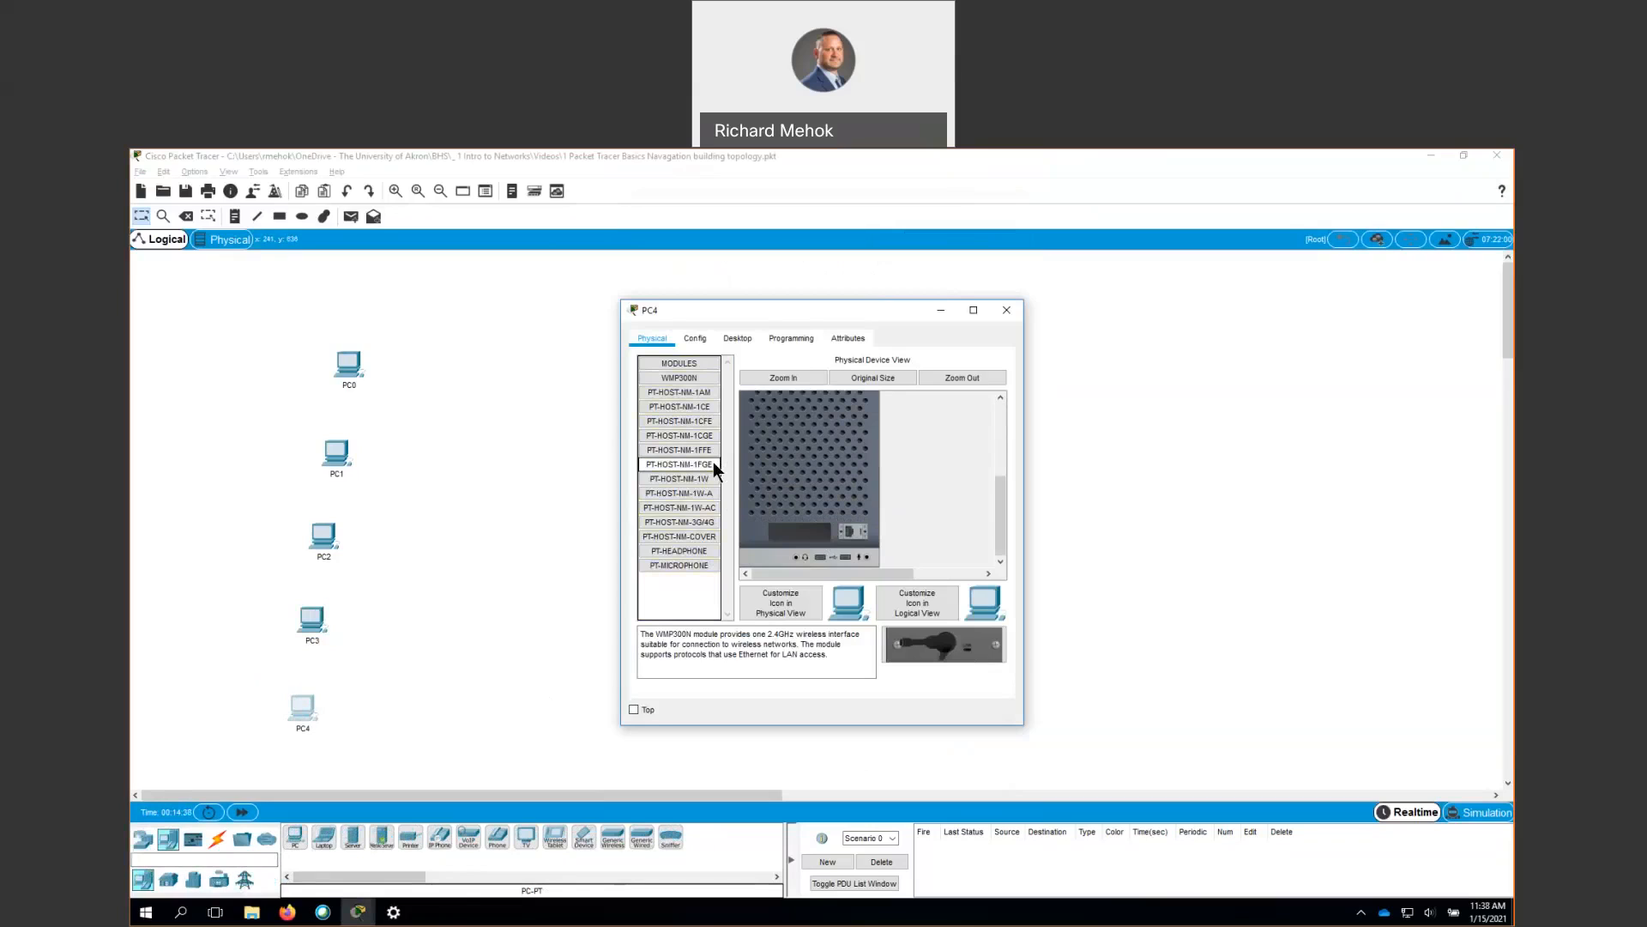
left_click_drag(713, 464, 778, 532)
left_click_drag(720, 633, 822, 643)
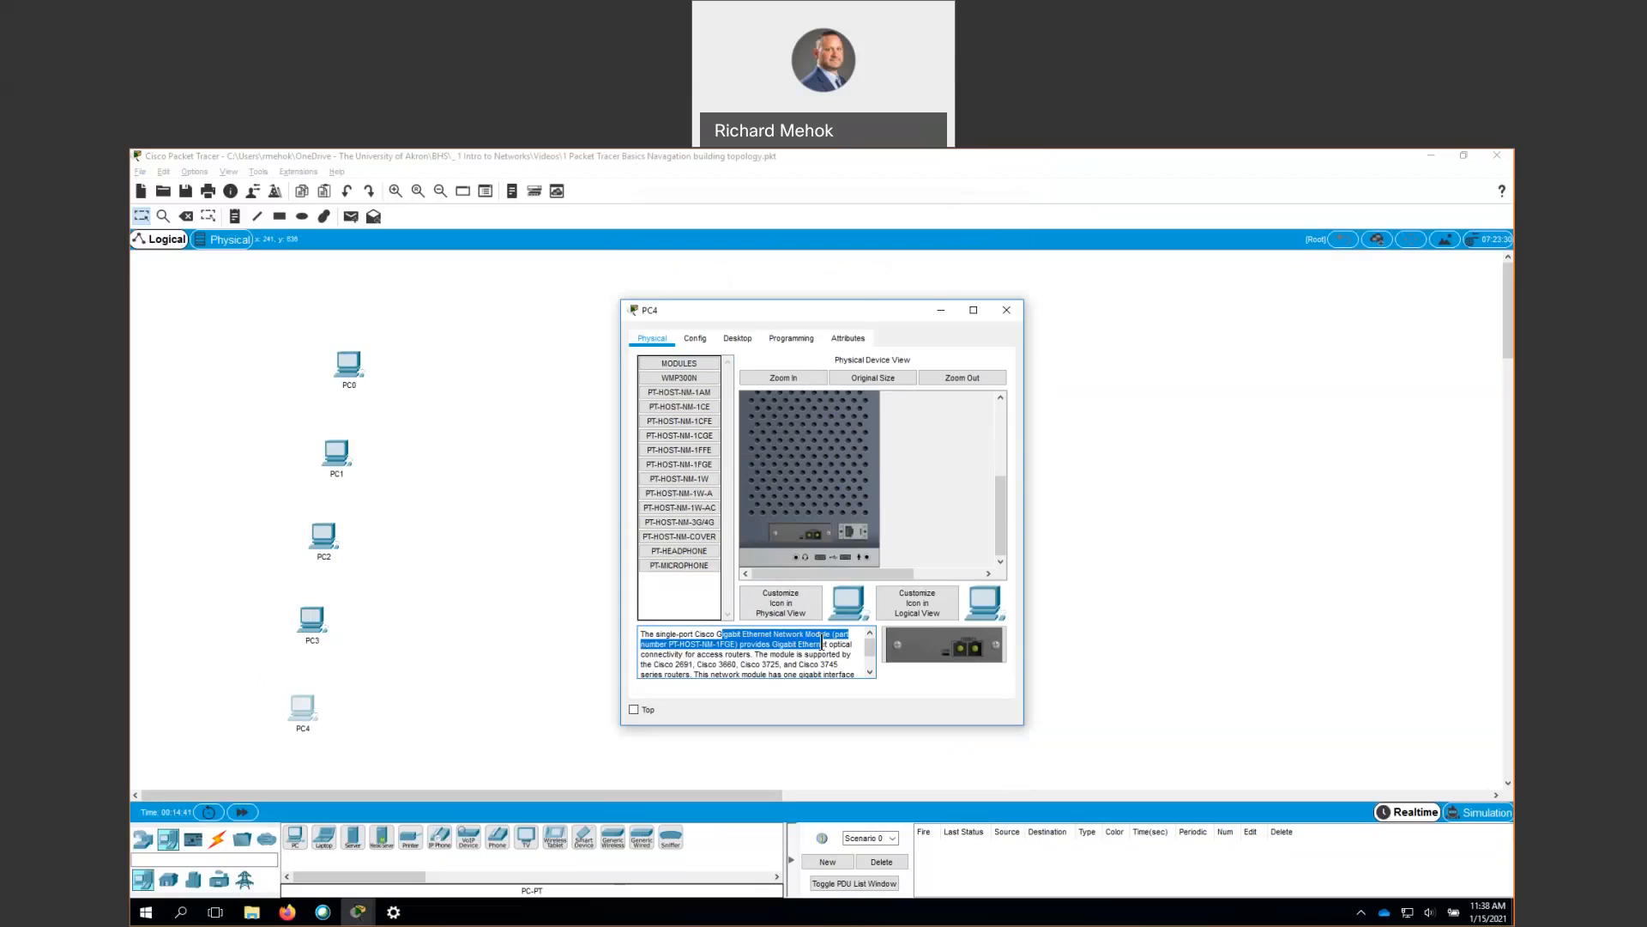
left_click(1009, 310)
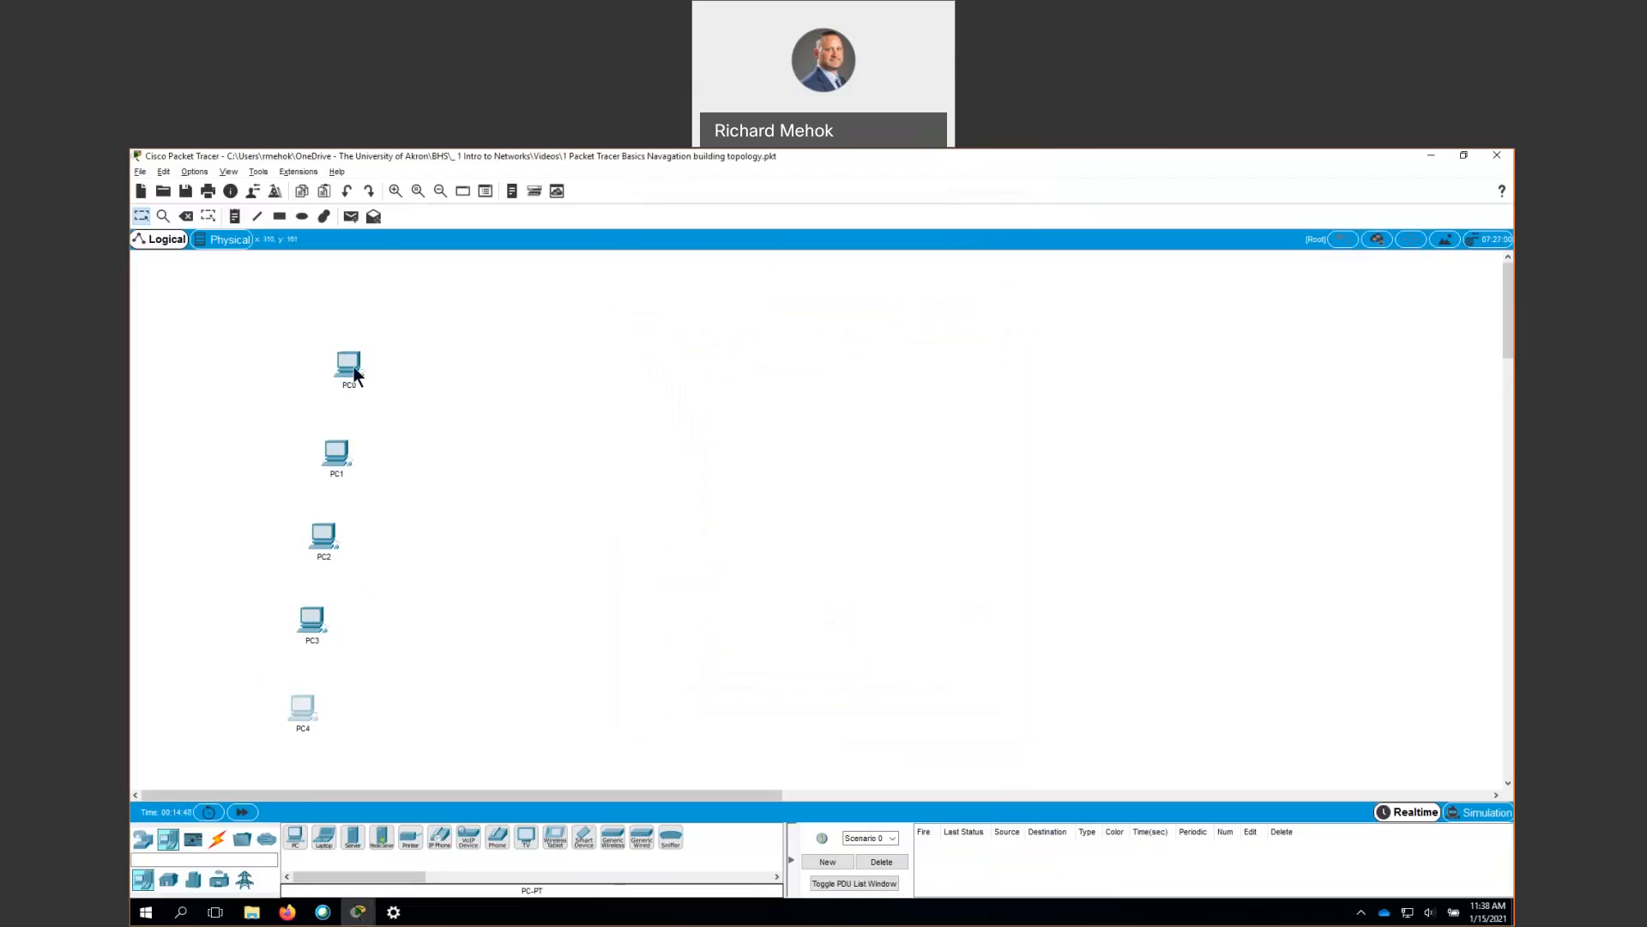
- Check the port summaries of PC0, PC1 and PC2 in the logical workspace to compare their network interfaces
mouse_move(354, 368)
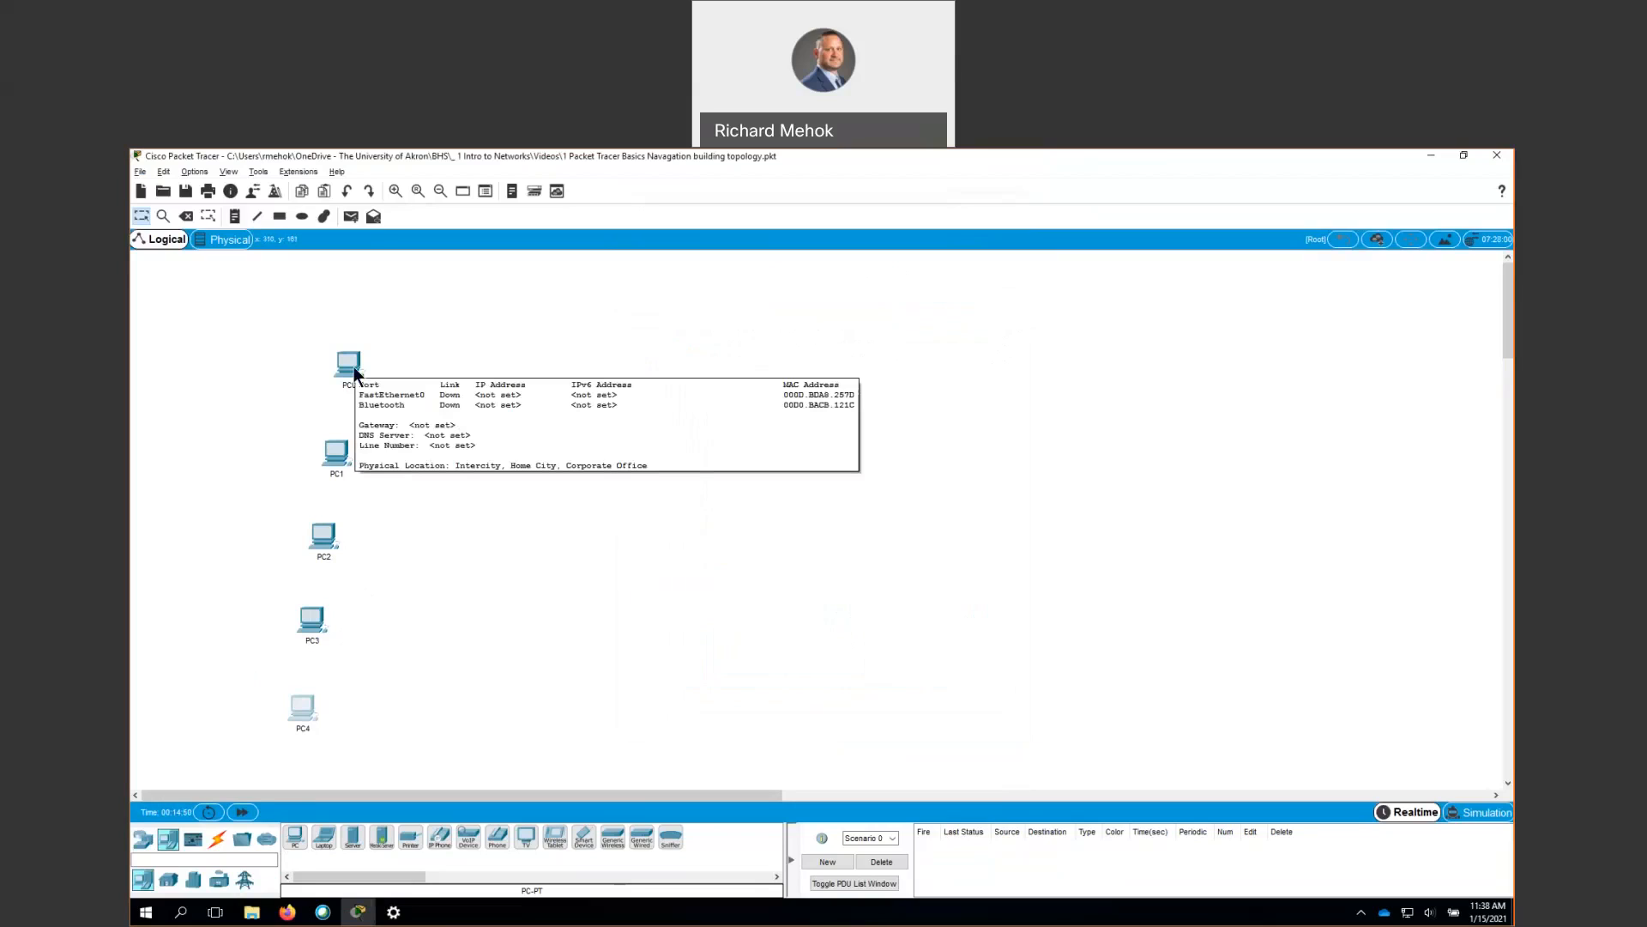
mouse_move(341, 464)
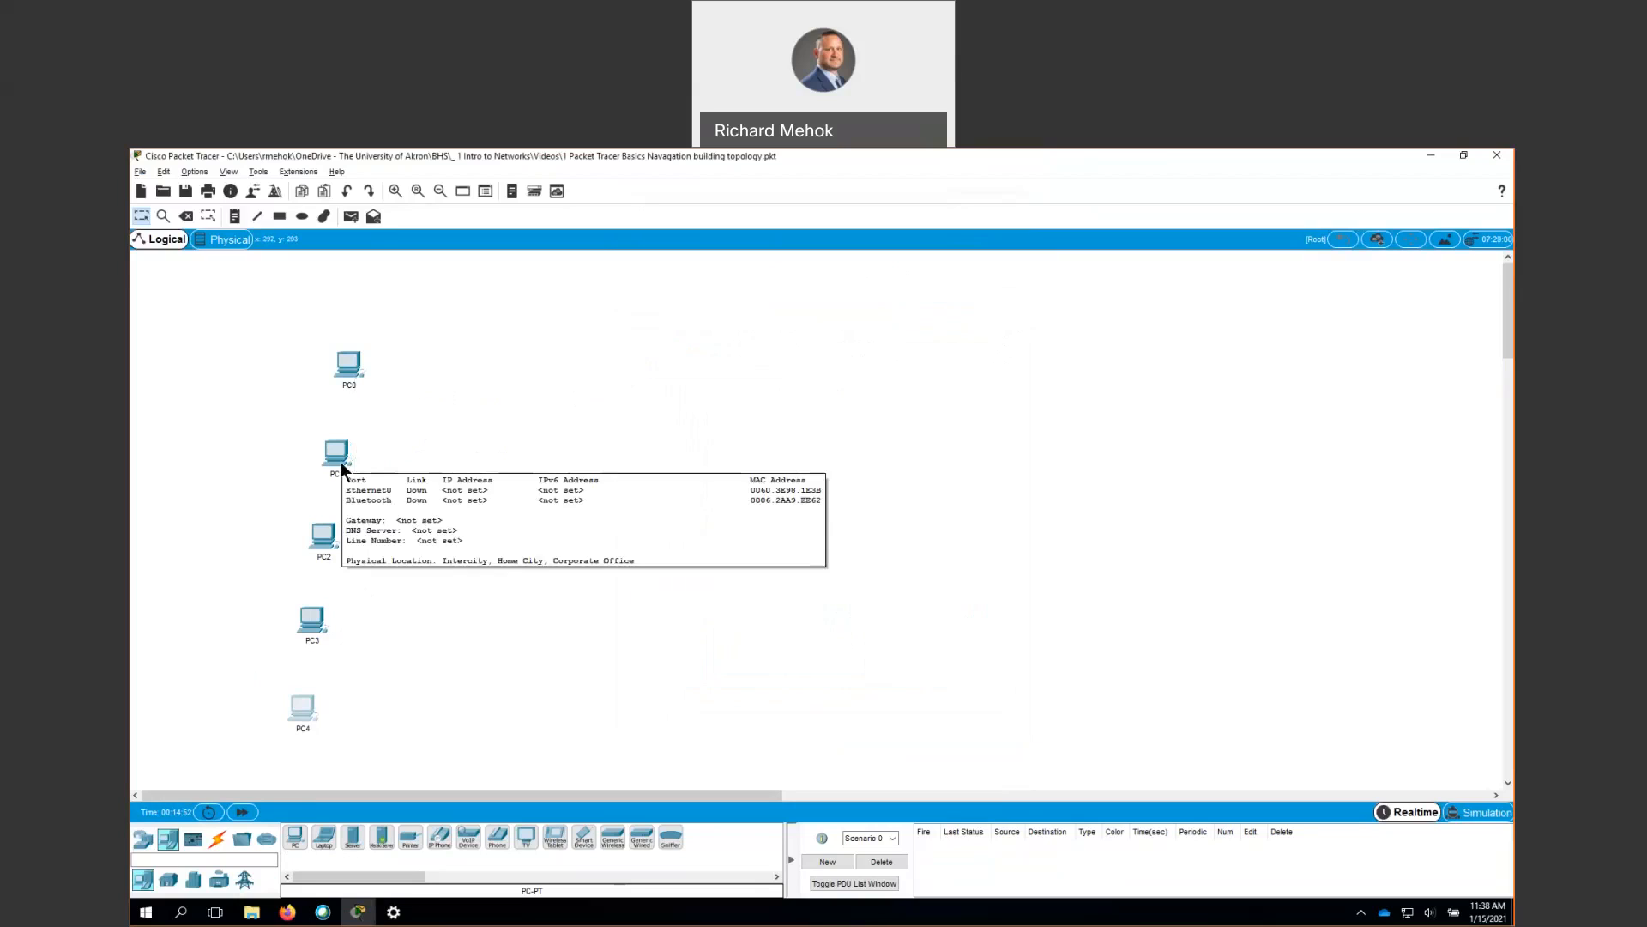
mouse_move(319, 538)
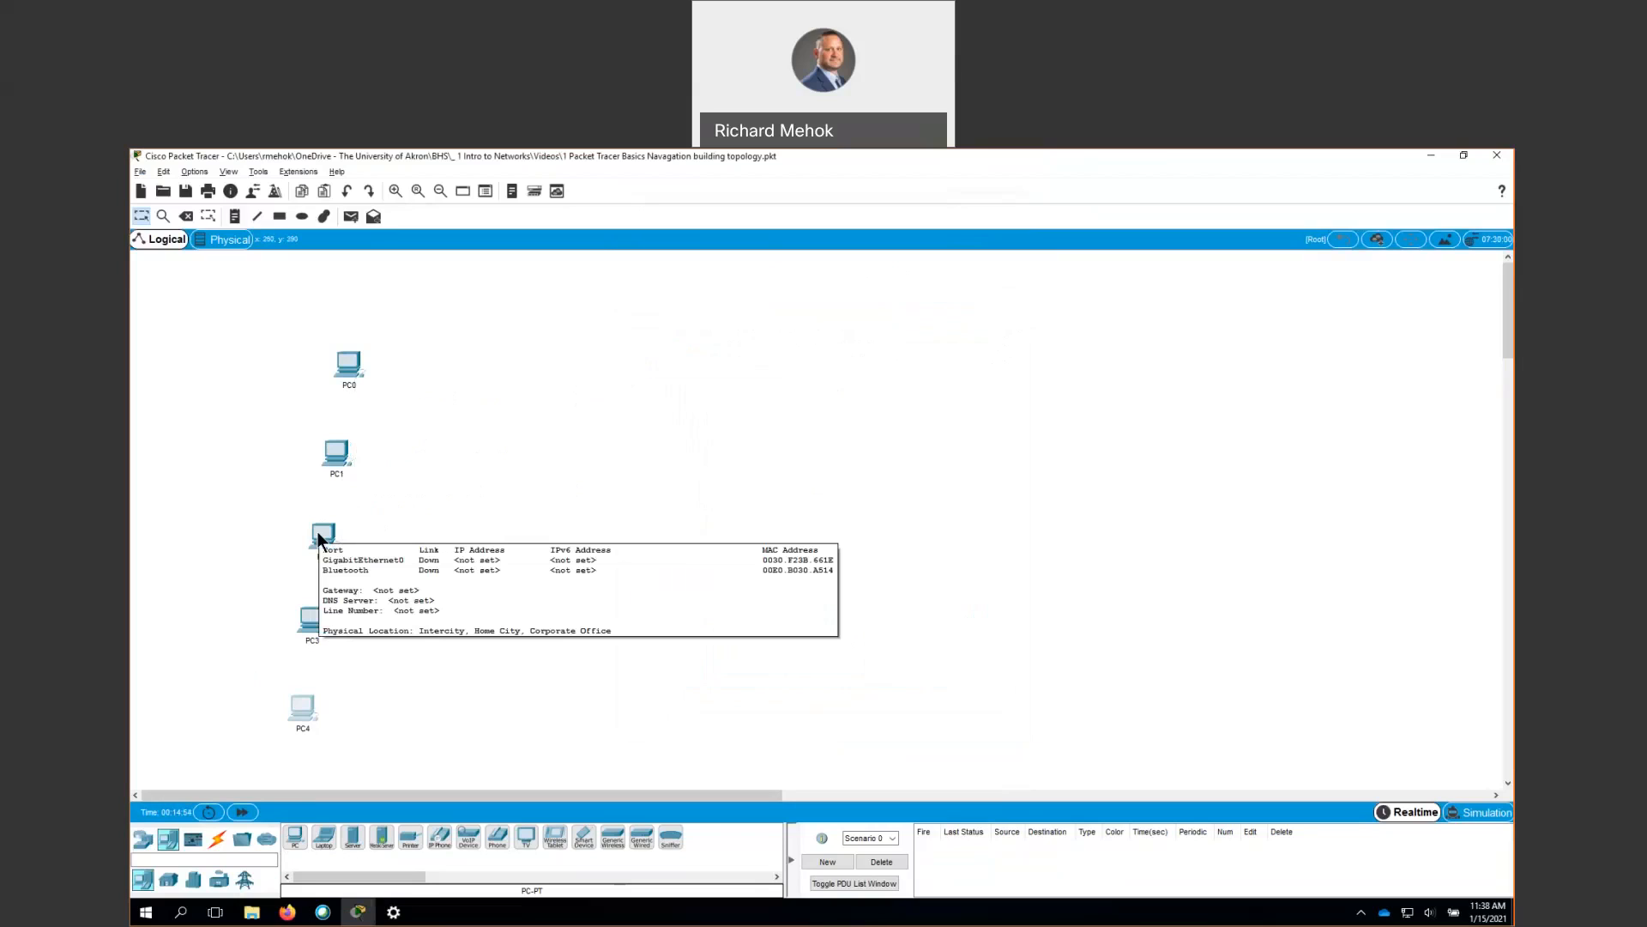
- Replace PC1's installed network module with the PT-HOST-NM-1CFE Fast Ethernet module, power the PC back on and close its device window
left_click(343, 455)
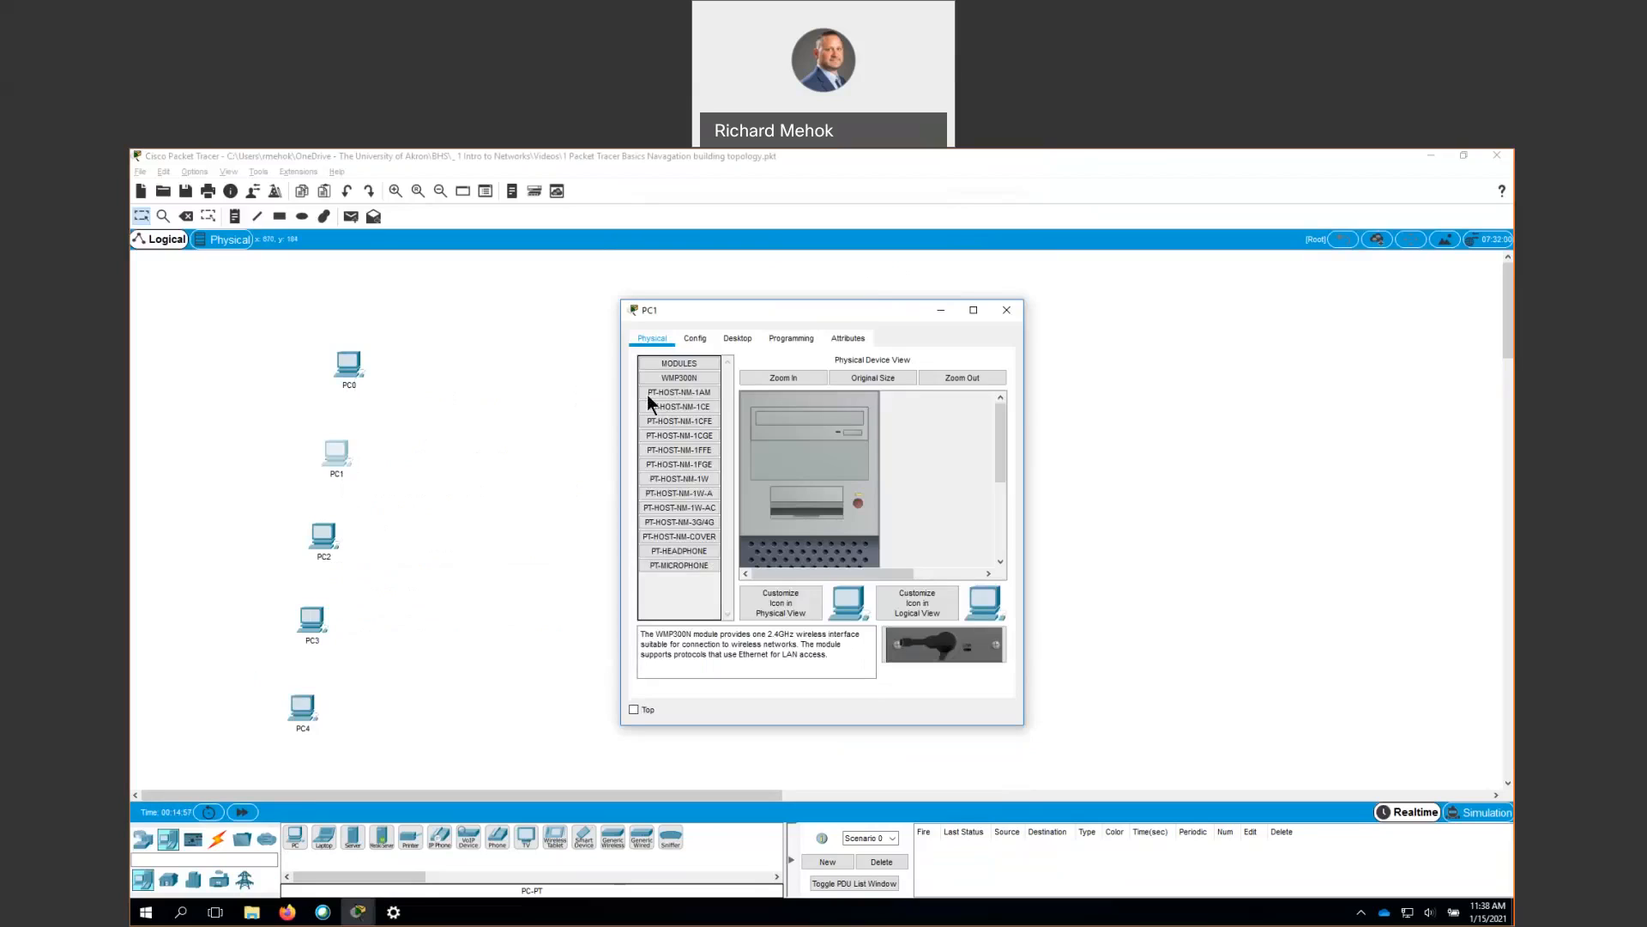
left_click(706, 341)
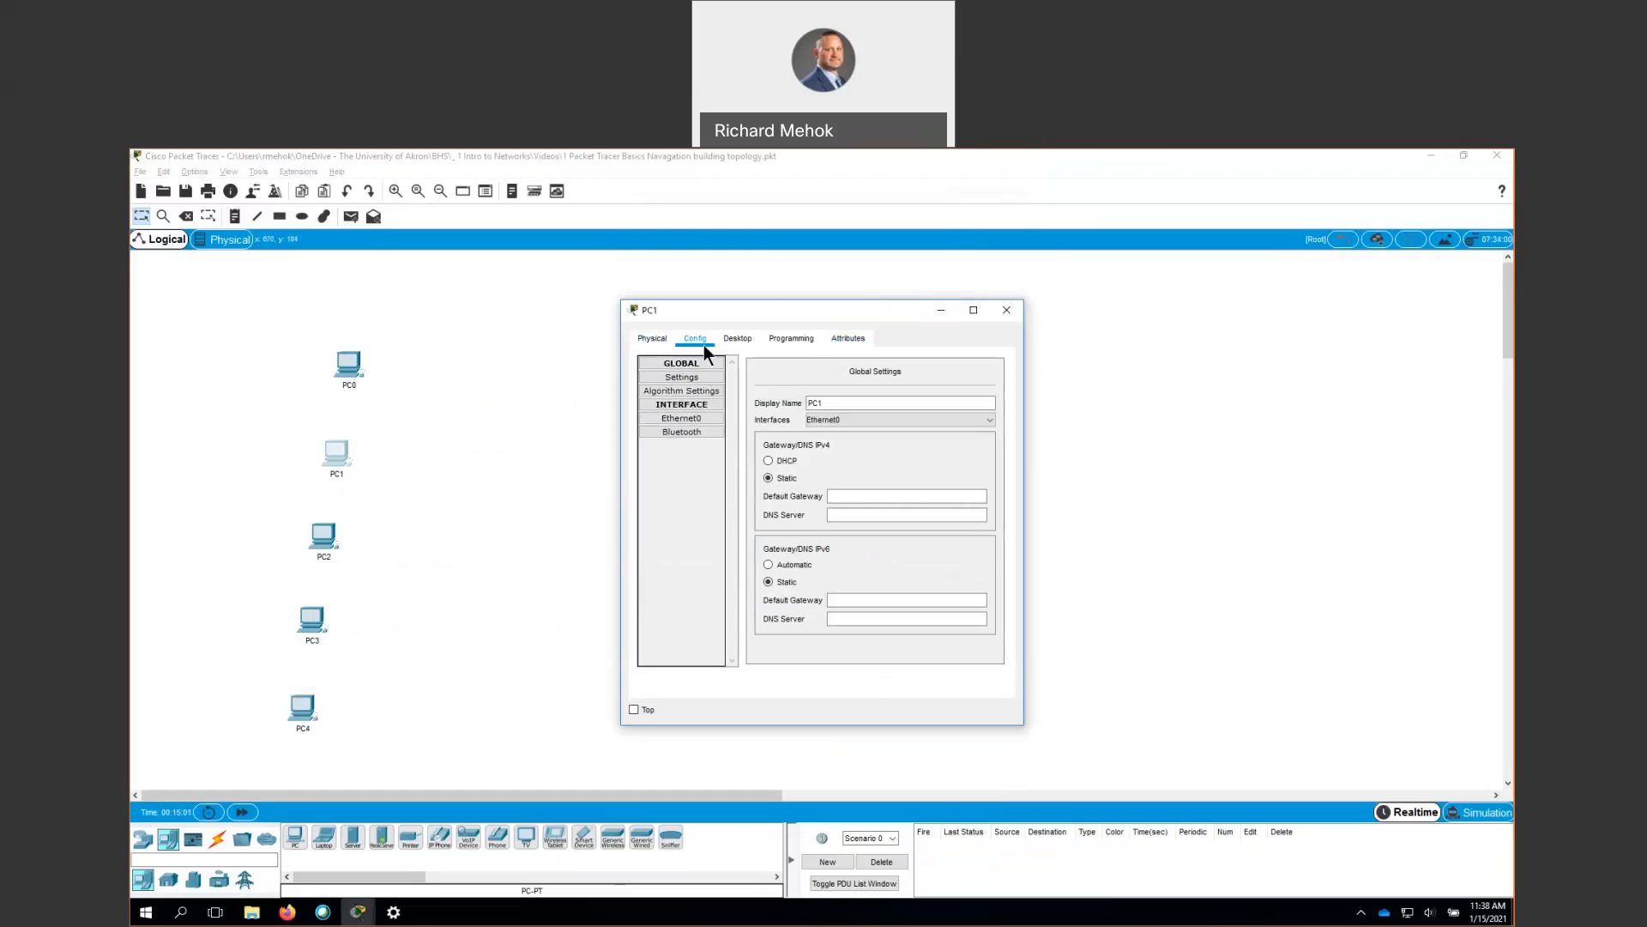
left_click(652, 340)
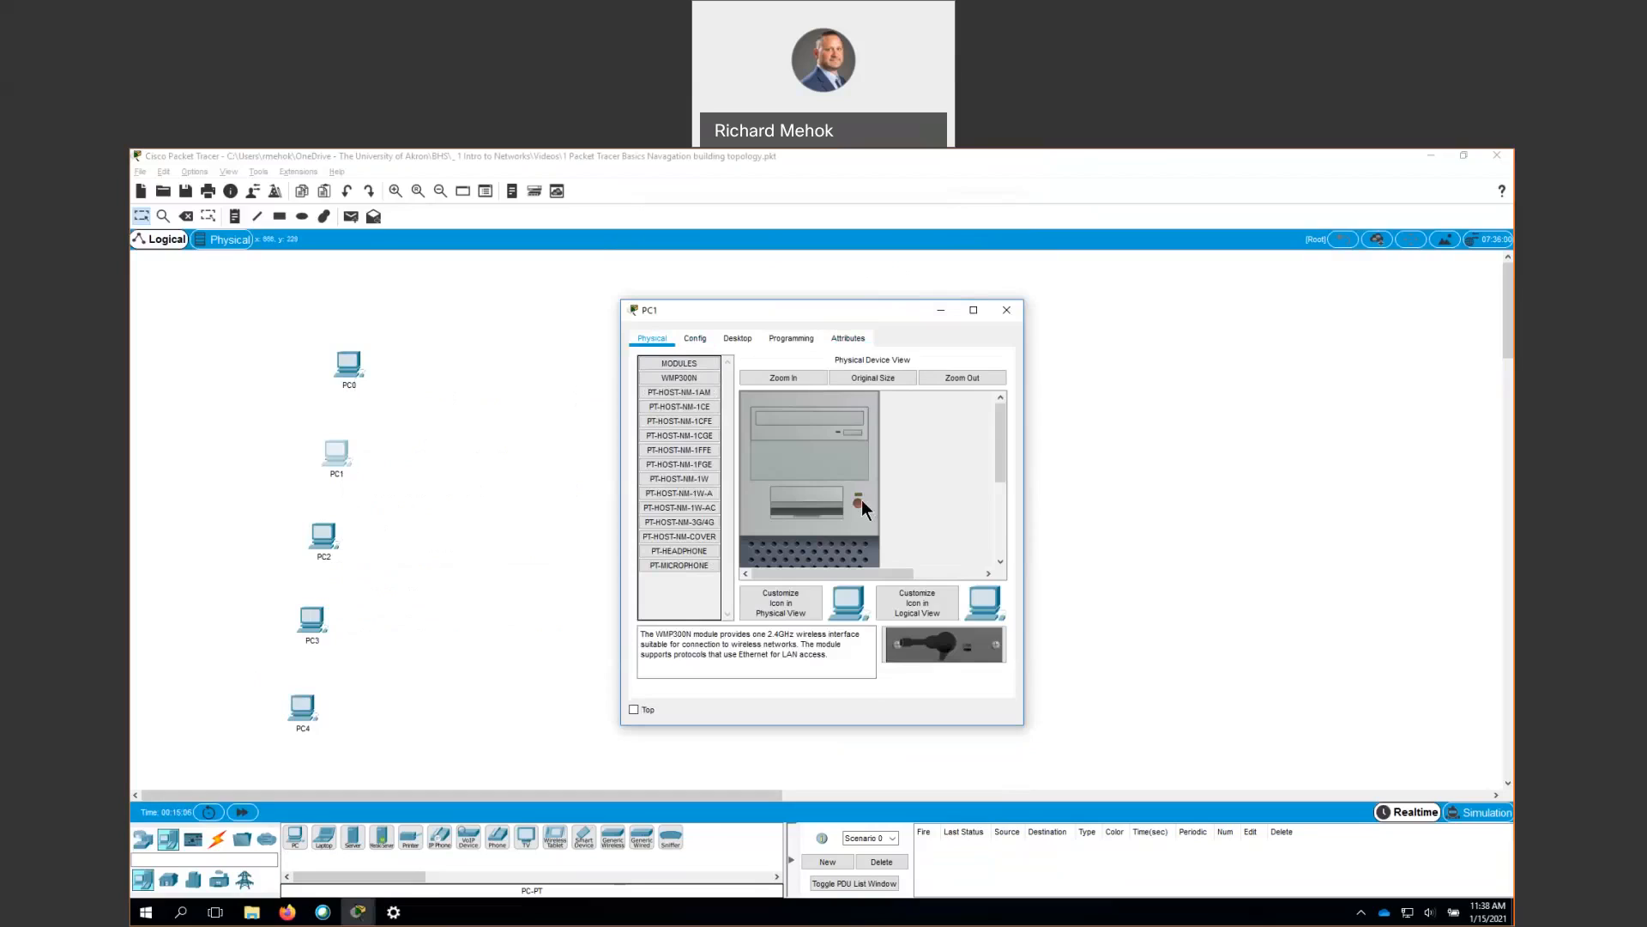
scroll(861, 500, "down", 3)
left_click_drag(758, 580, 691, 603)
left_click(698, 421)
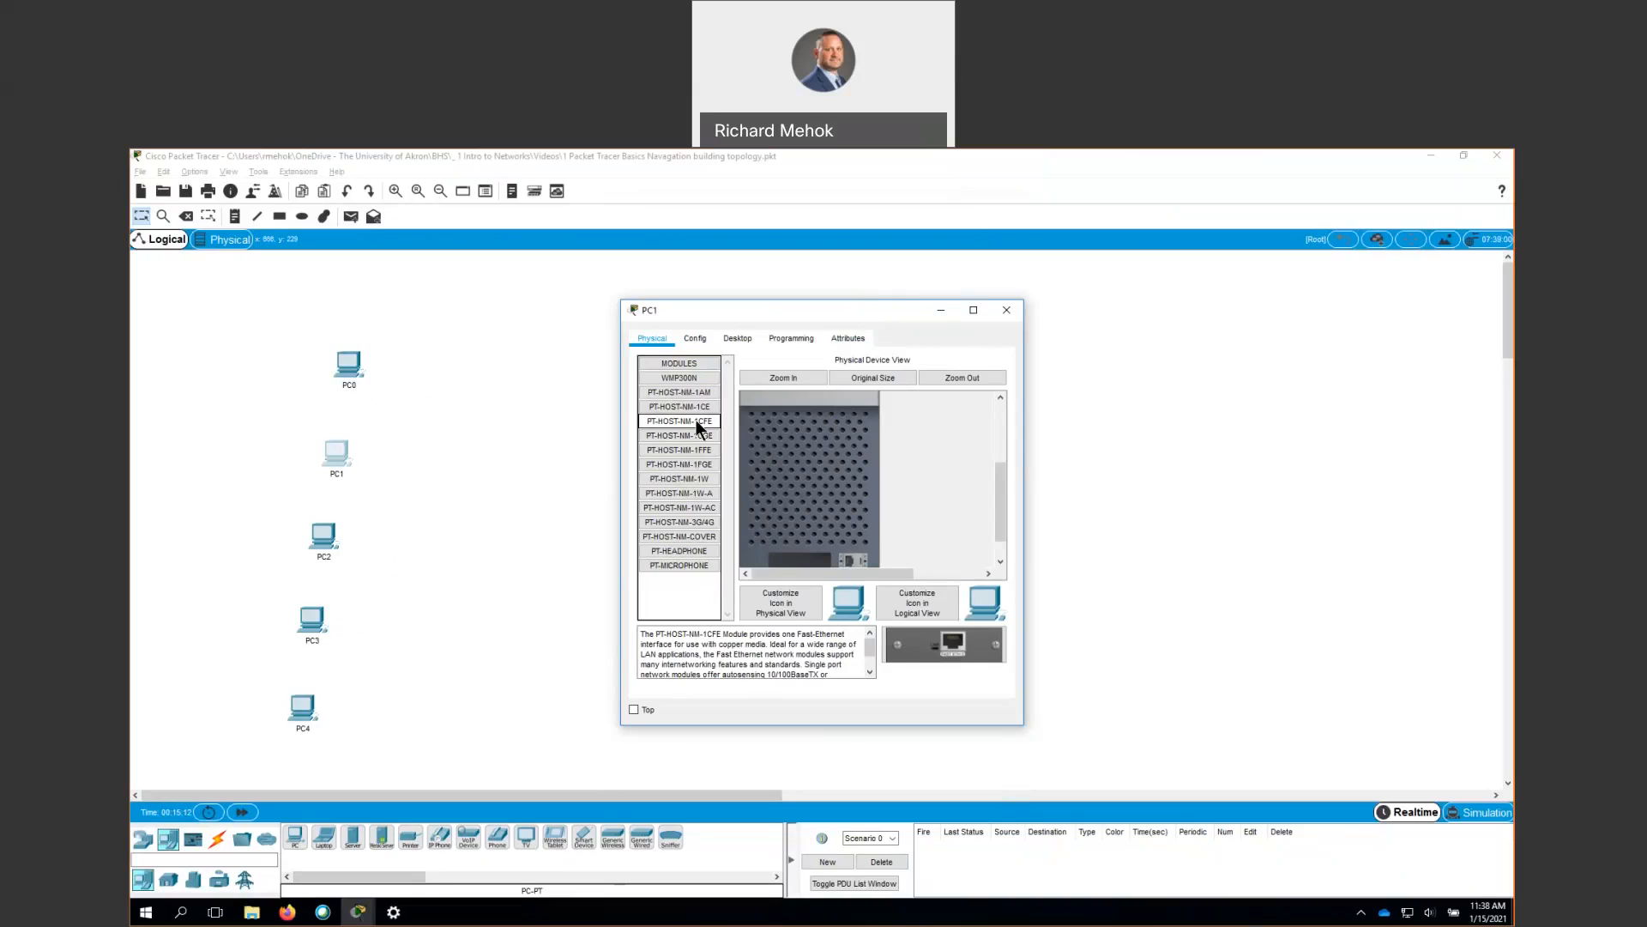
left_click_drag(755, 645, 800, 674)
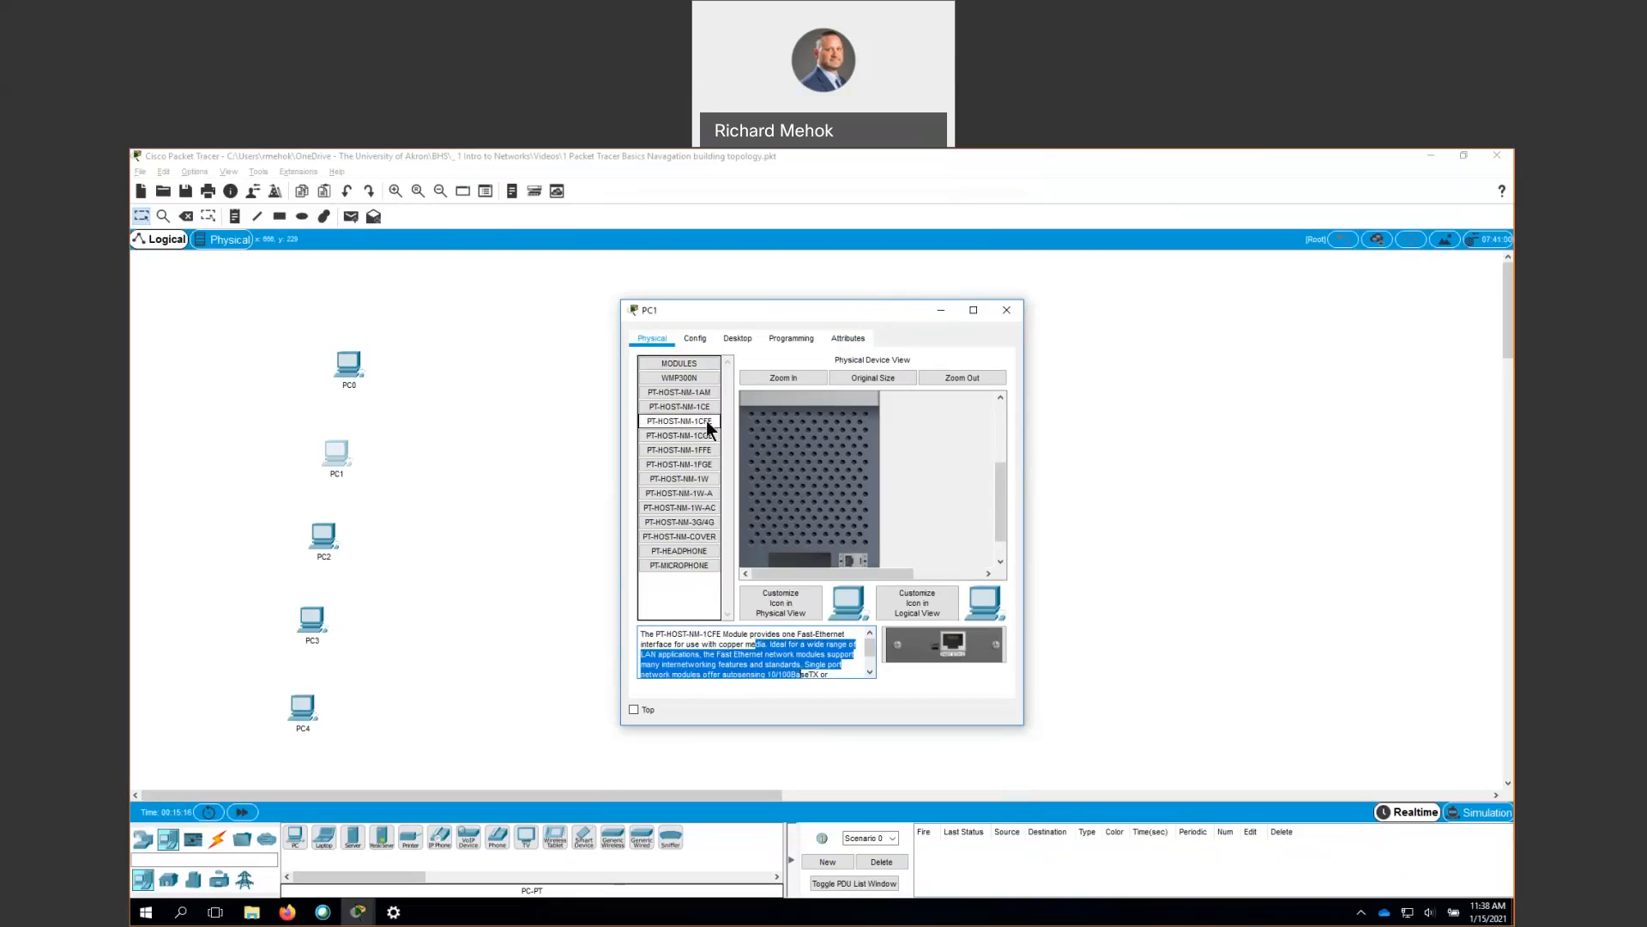
left_click_drag(702, 423, 794, 558)
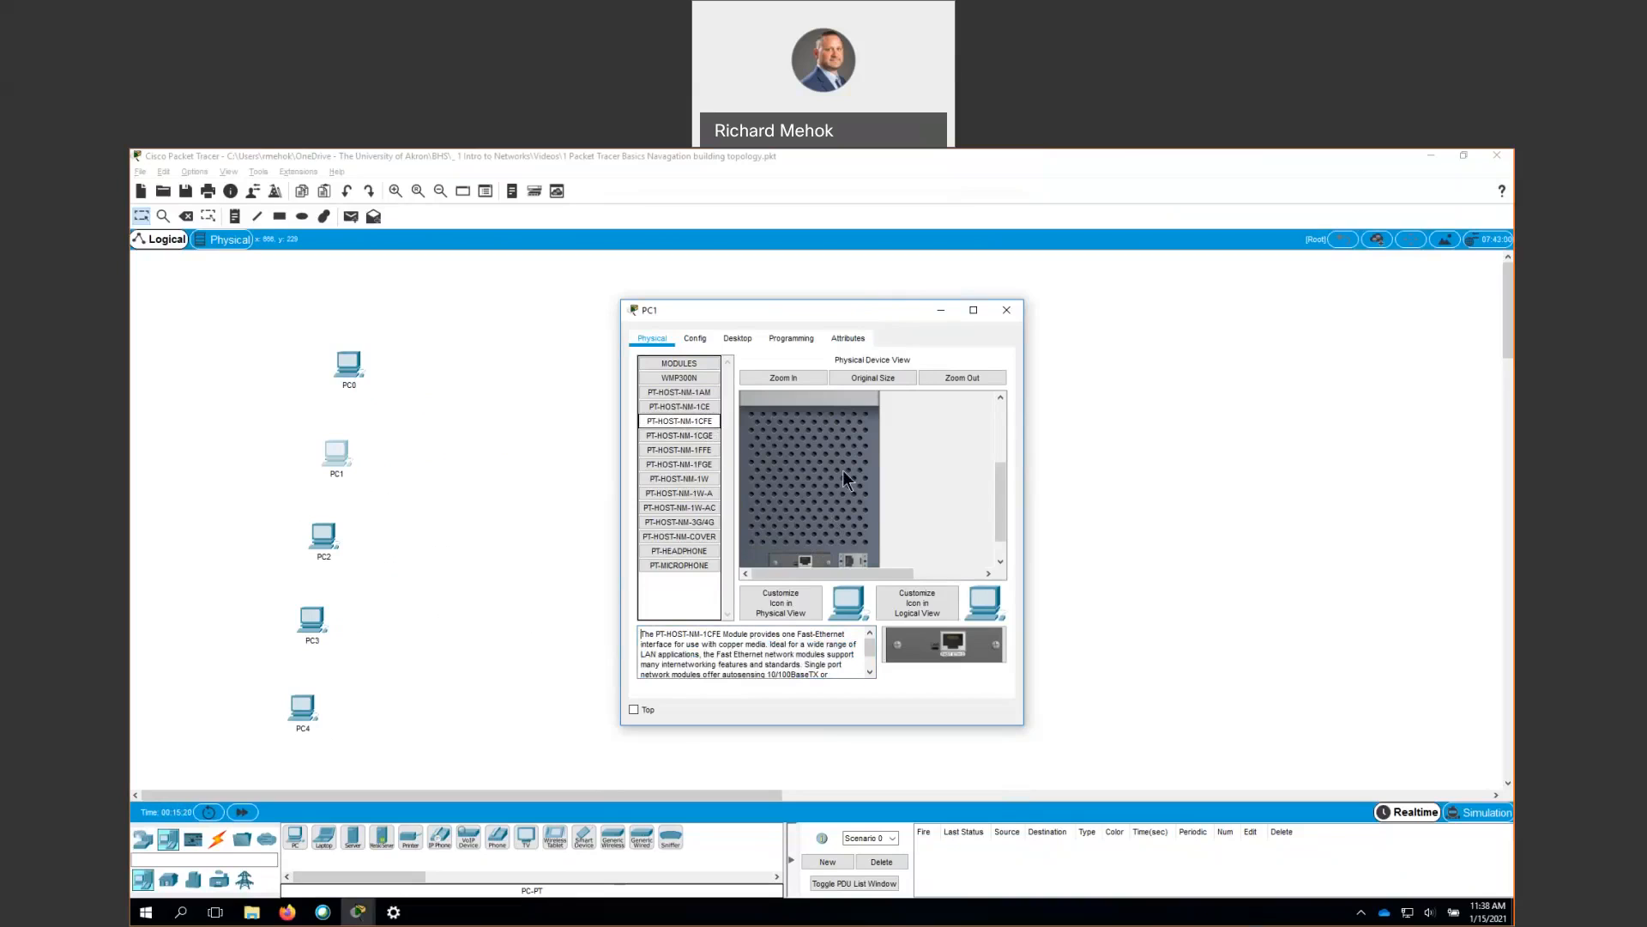
scroll(863, 430, "up", 3)
left_click(865, 415)
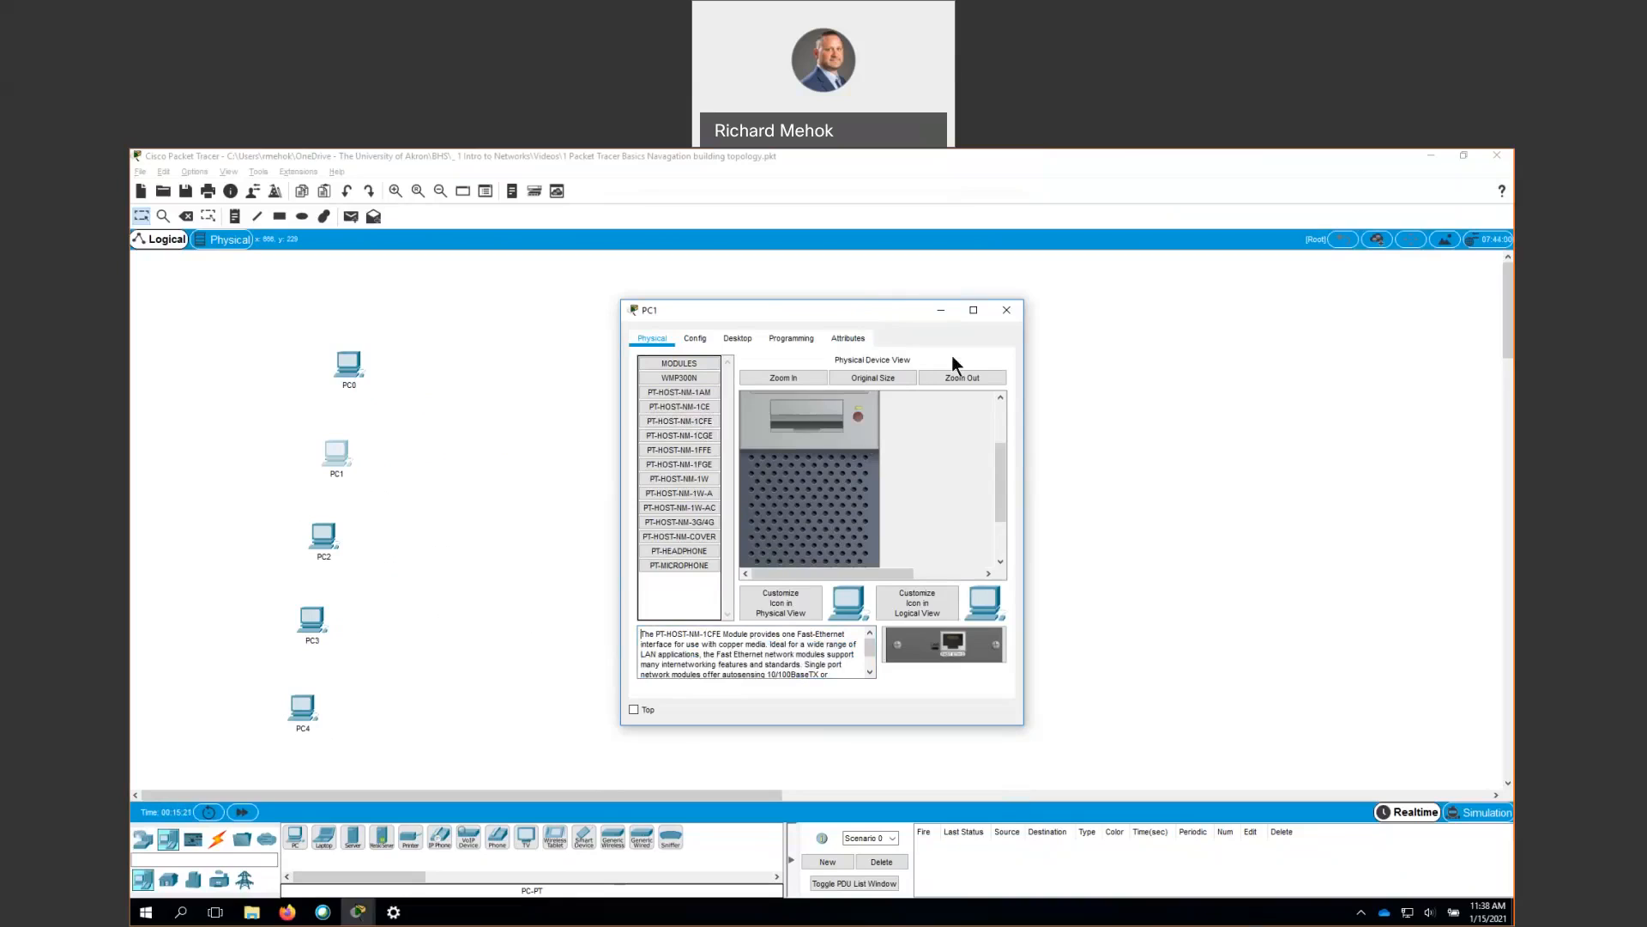
left_click(1006, 307)
- Check the port summaries of PC1 through PC4 in the logical workspace to compare their network interfaces
mouse_move(338, 456)
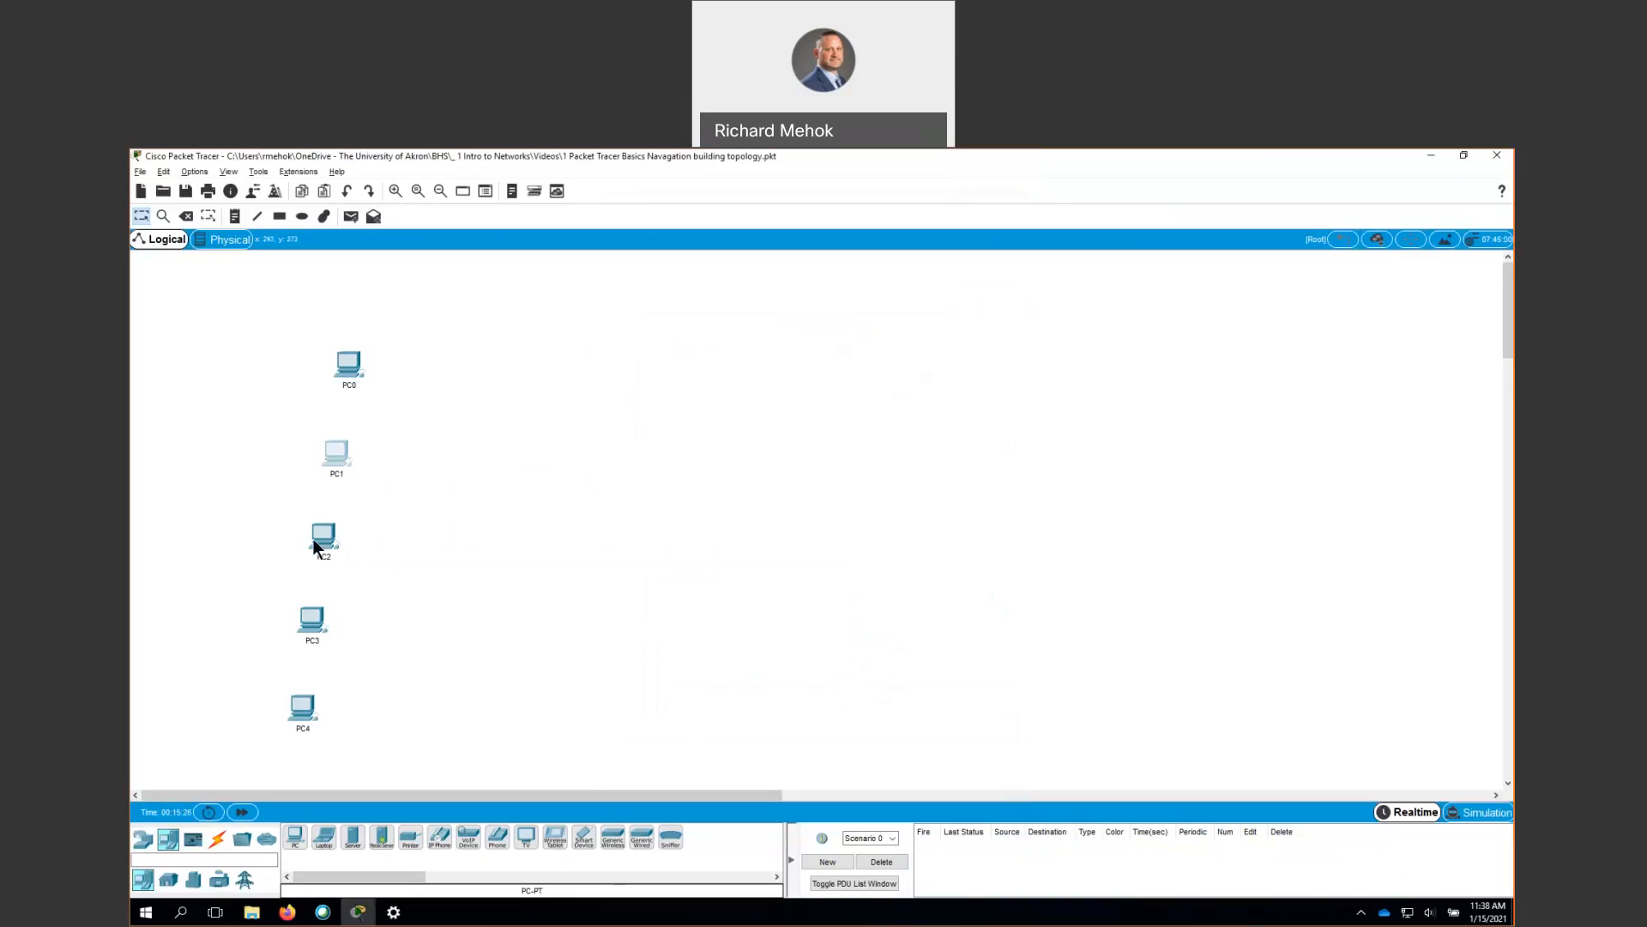
mouse_move(320, 547)
mouse_move(311, 623)
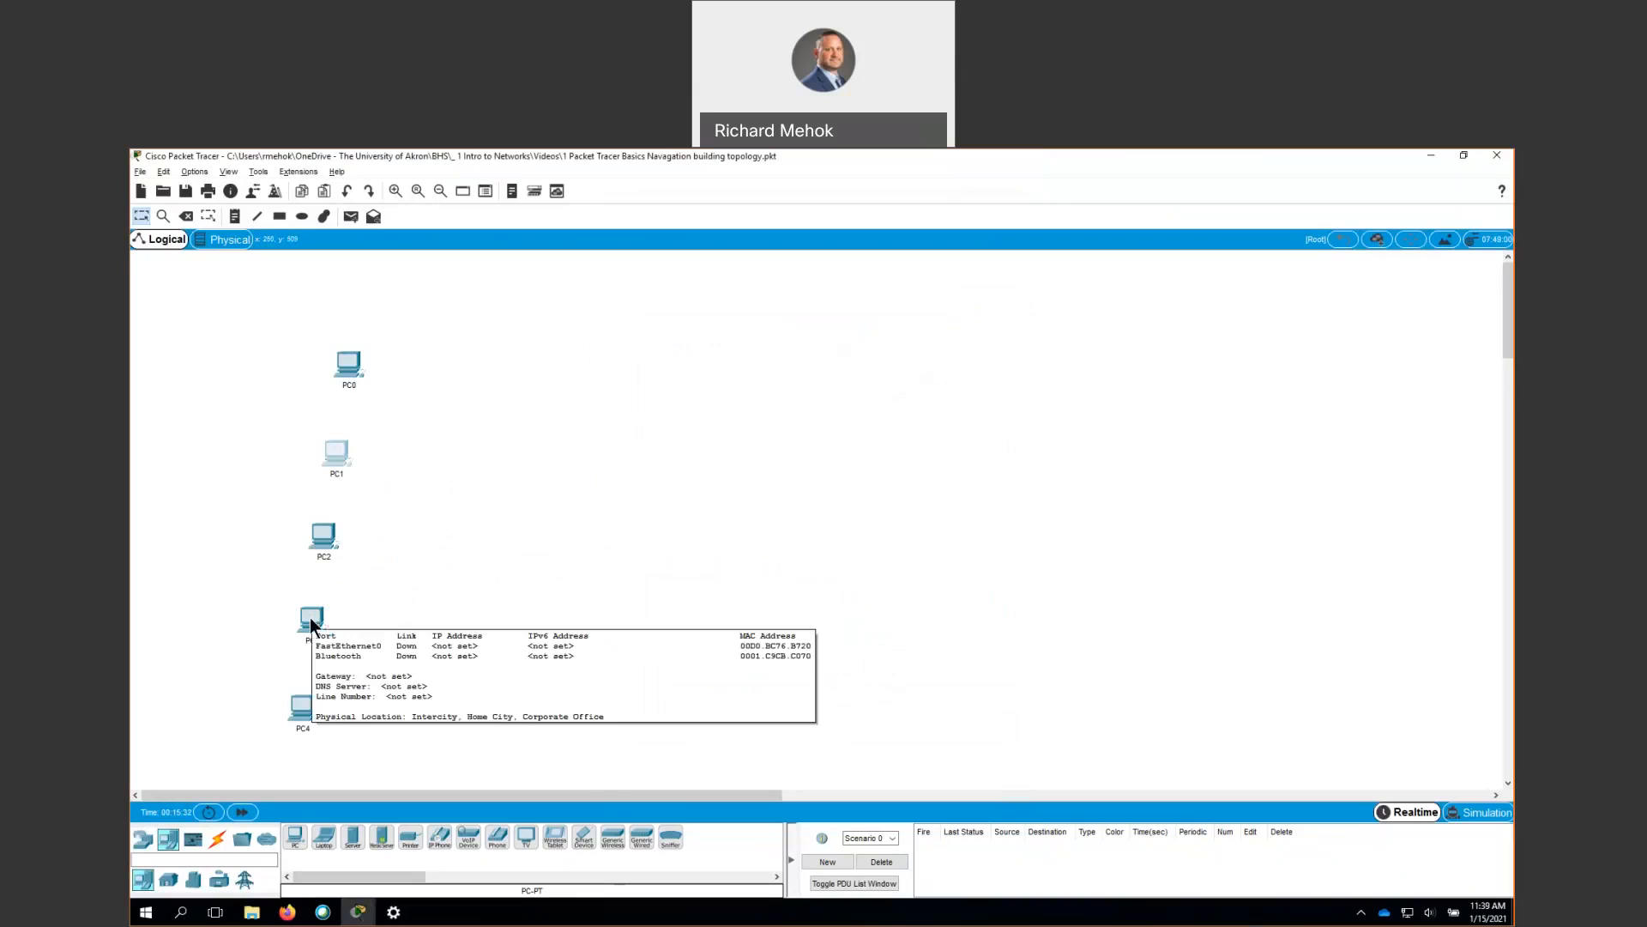
mouse_move(301, 712)
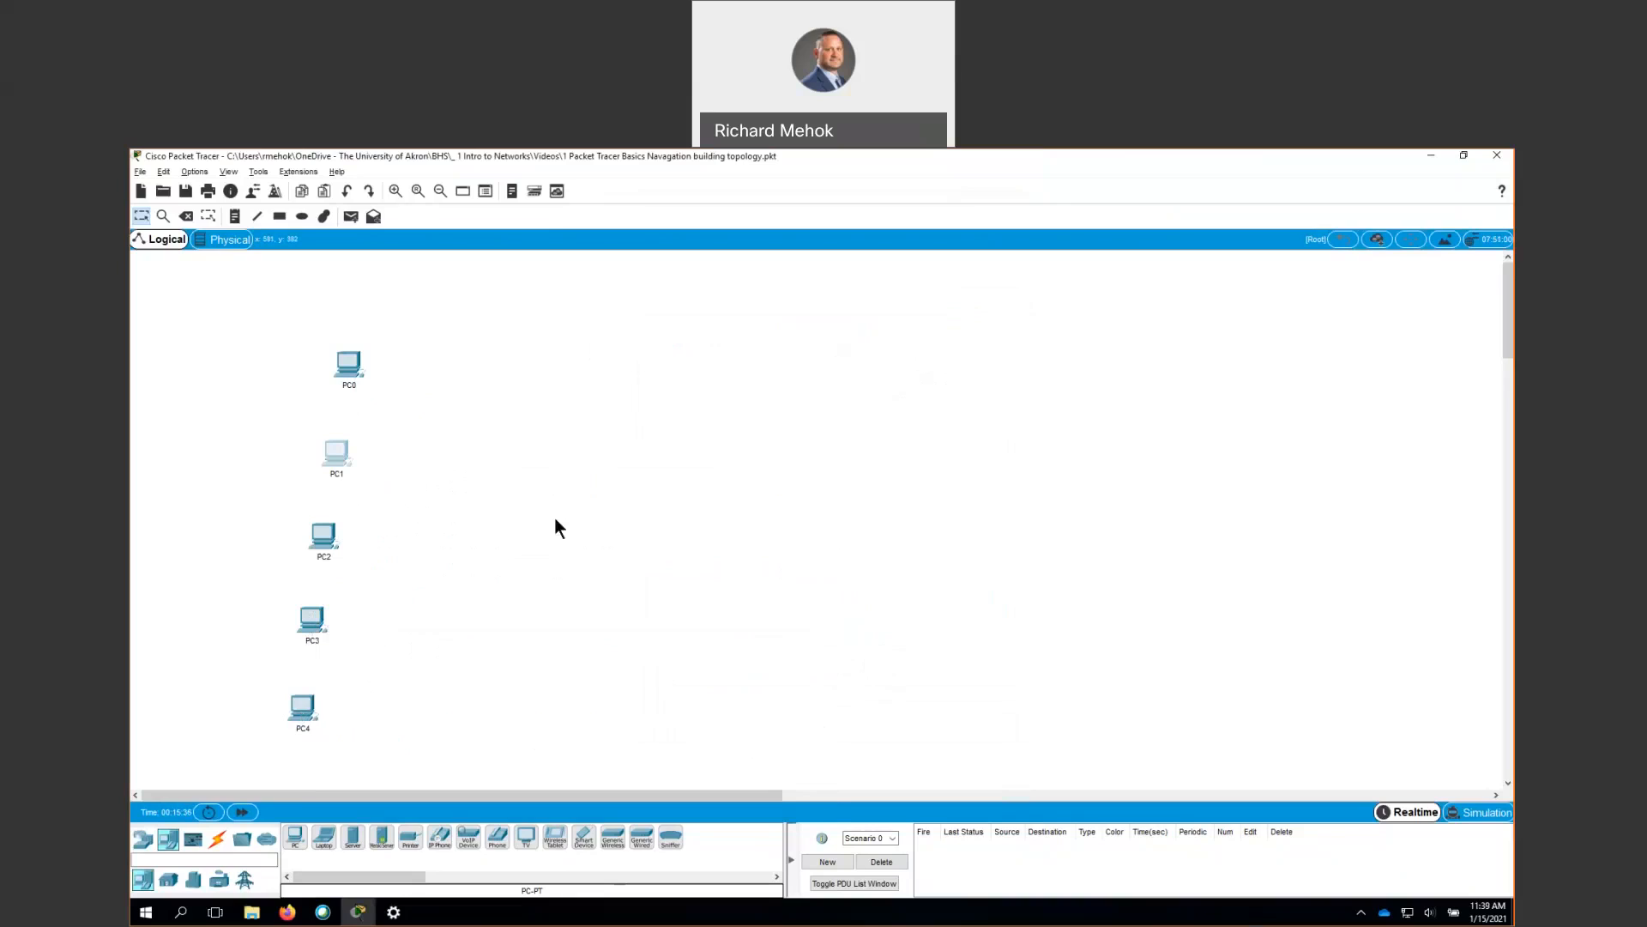
- Place an empty generic switch (Switch-PT-Empty) beside PC2 and an empty generic router (Router-PT-Empty) on the far side of the switch
left_click(144, 843)
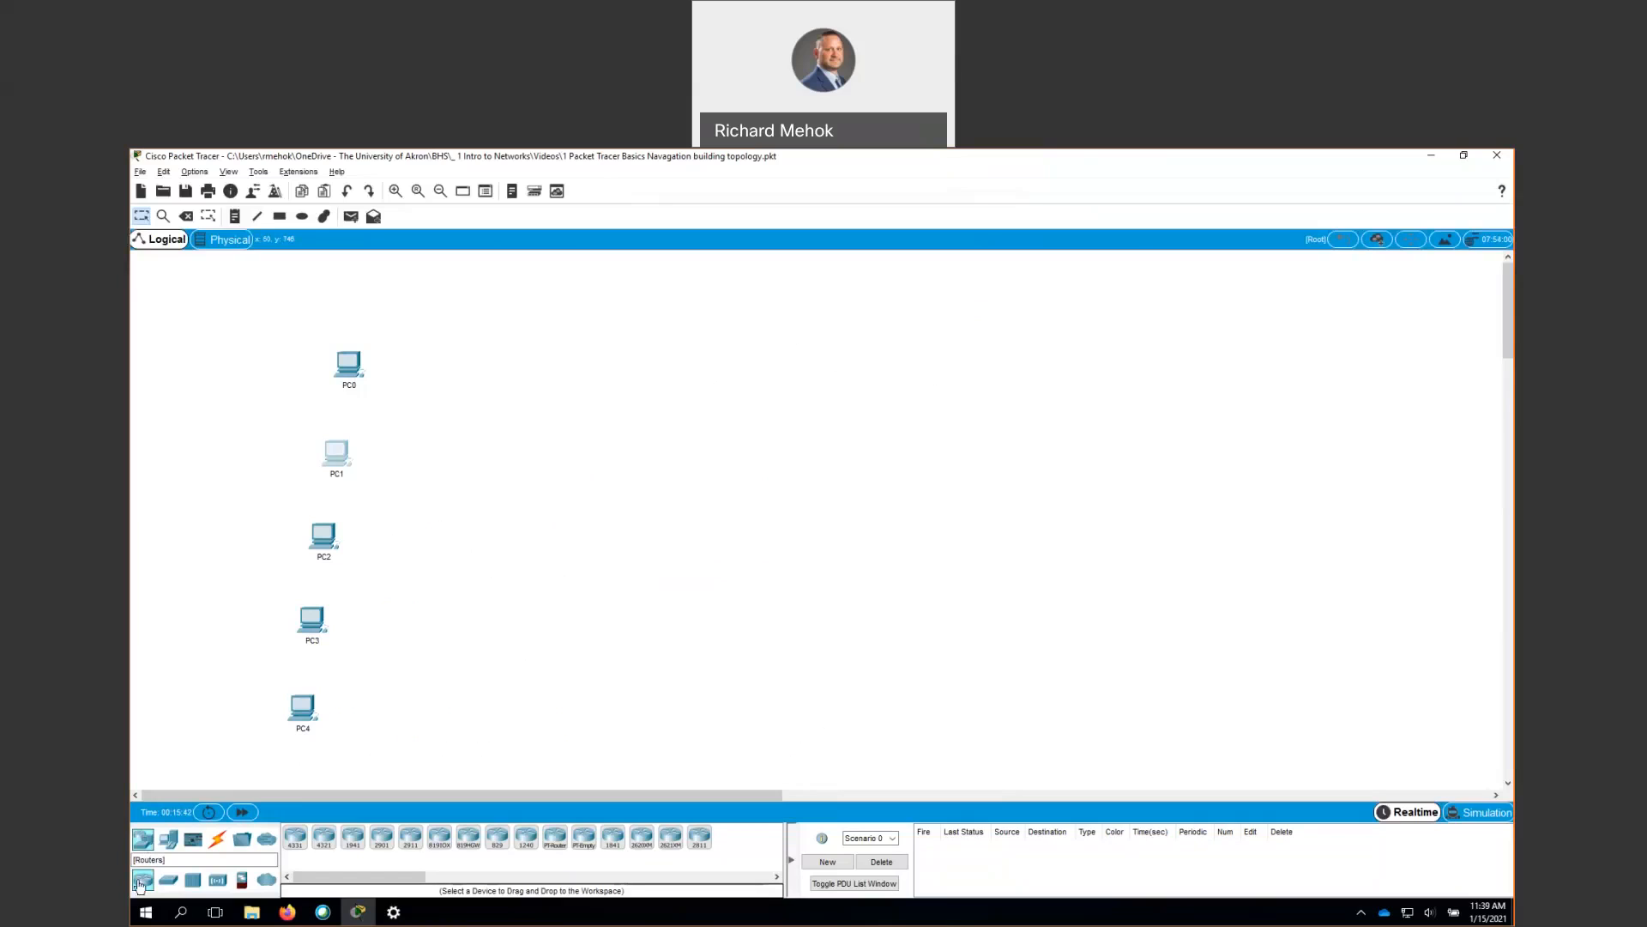
left_click(169, 881)
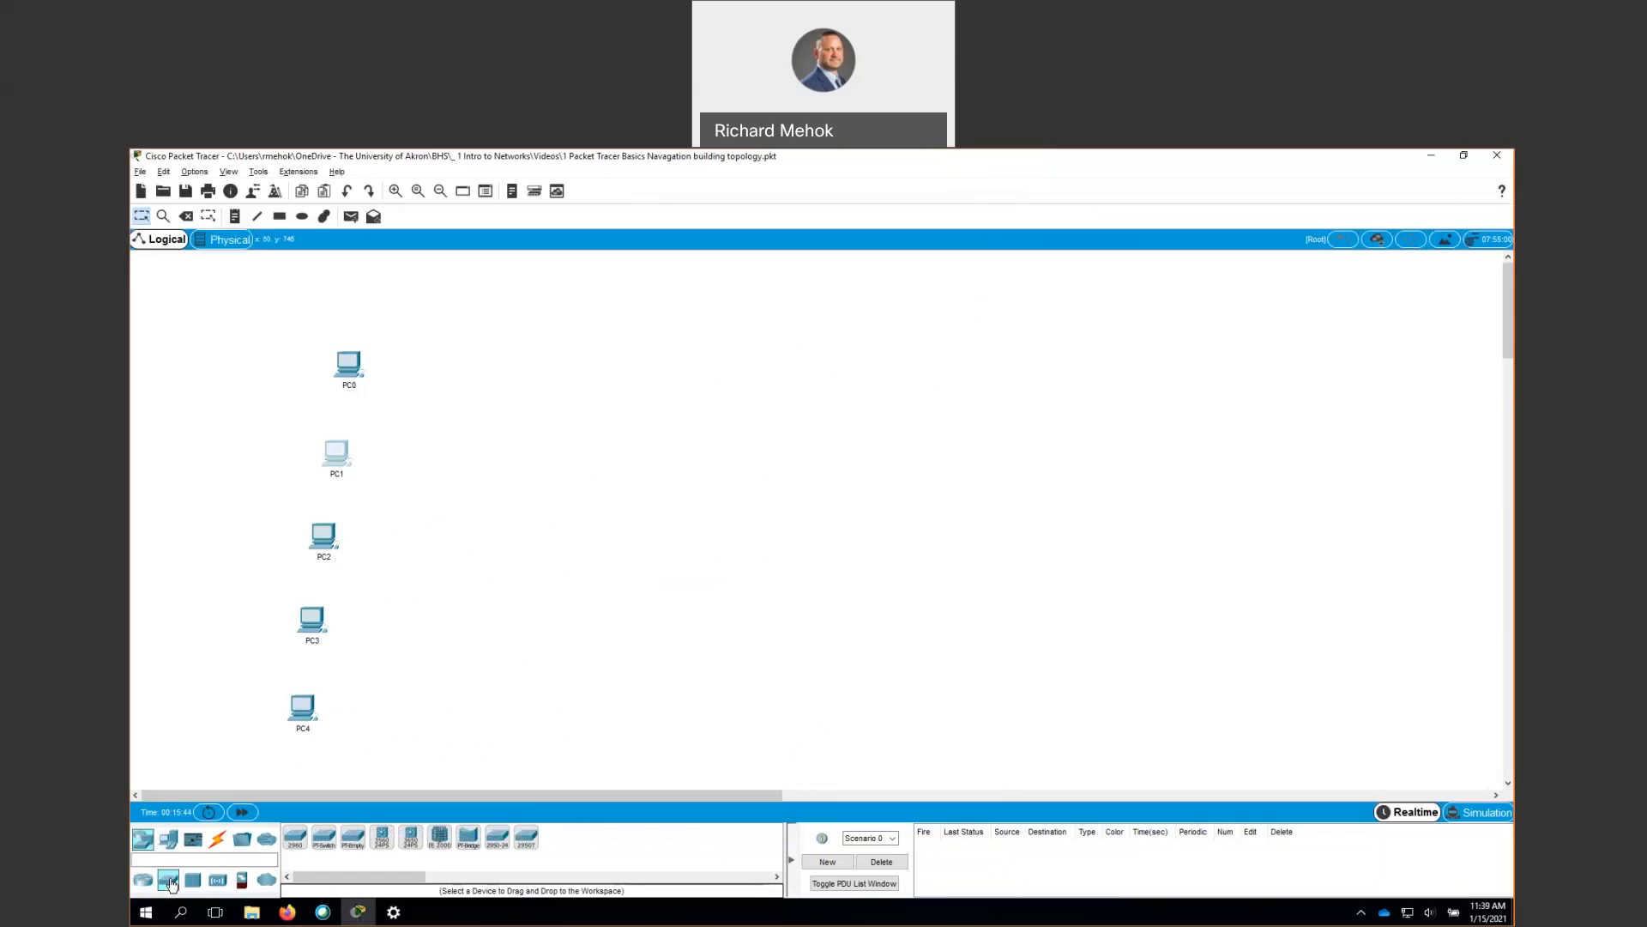
left_click_drag(356, 852, 542, 532)
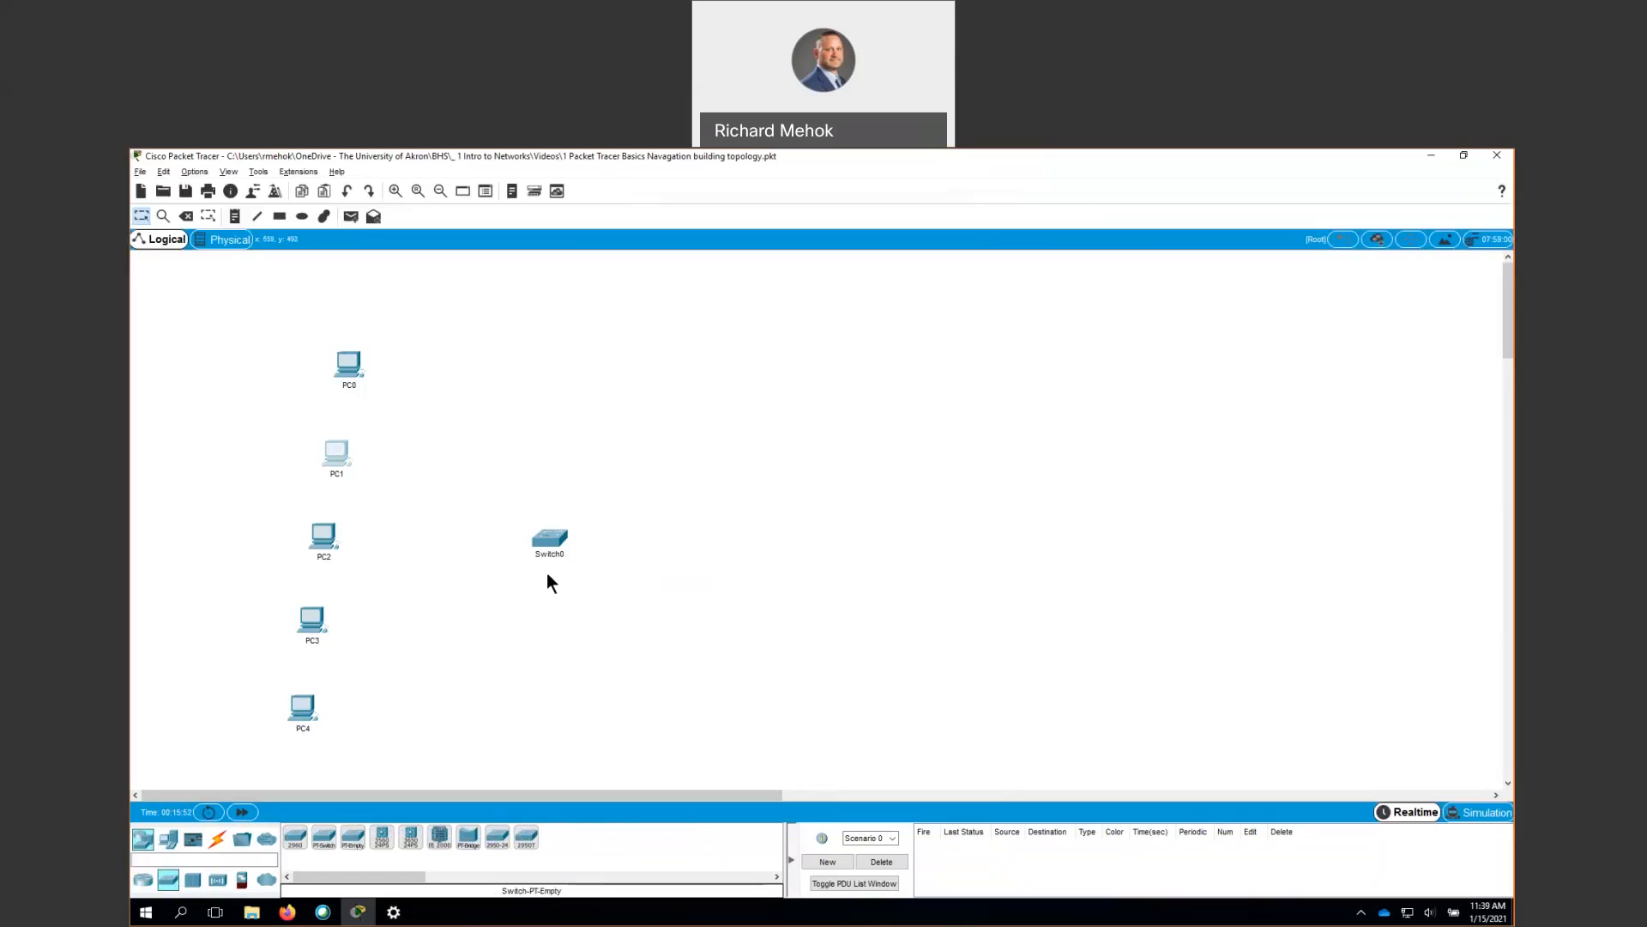
left_click(142, 880)
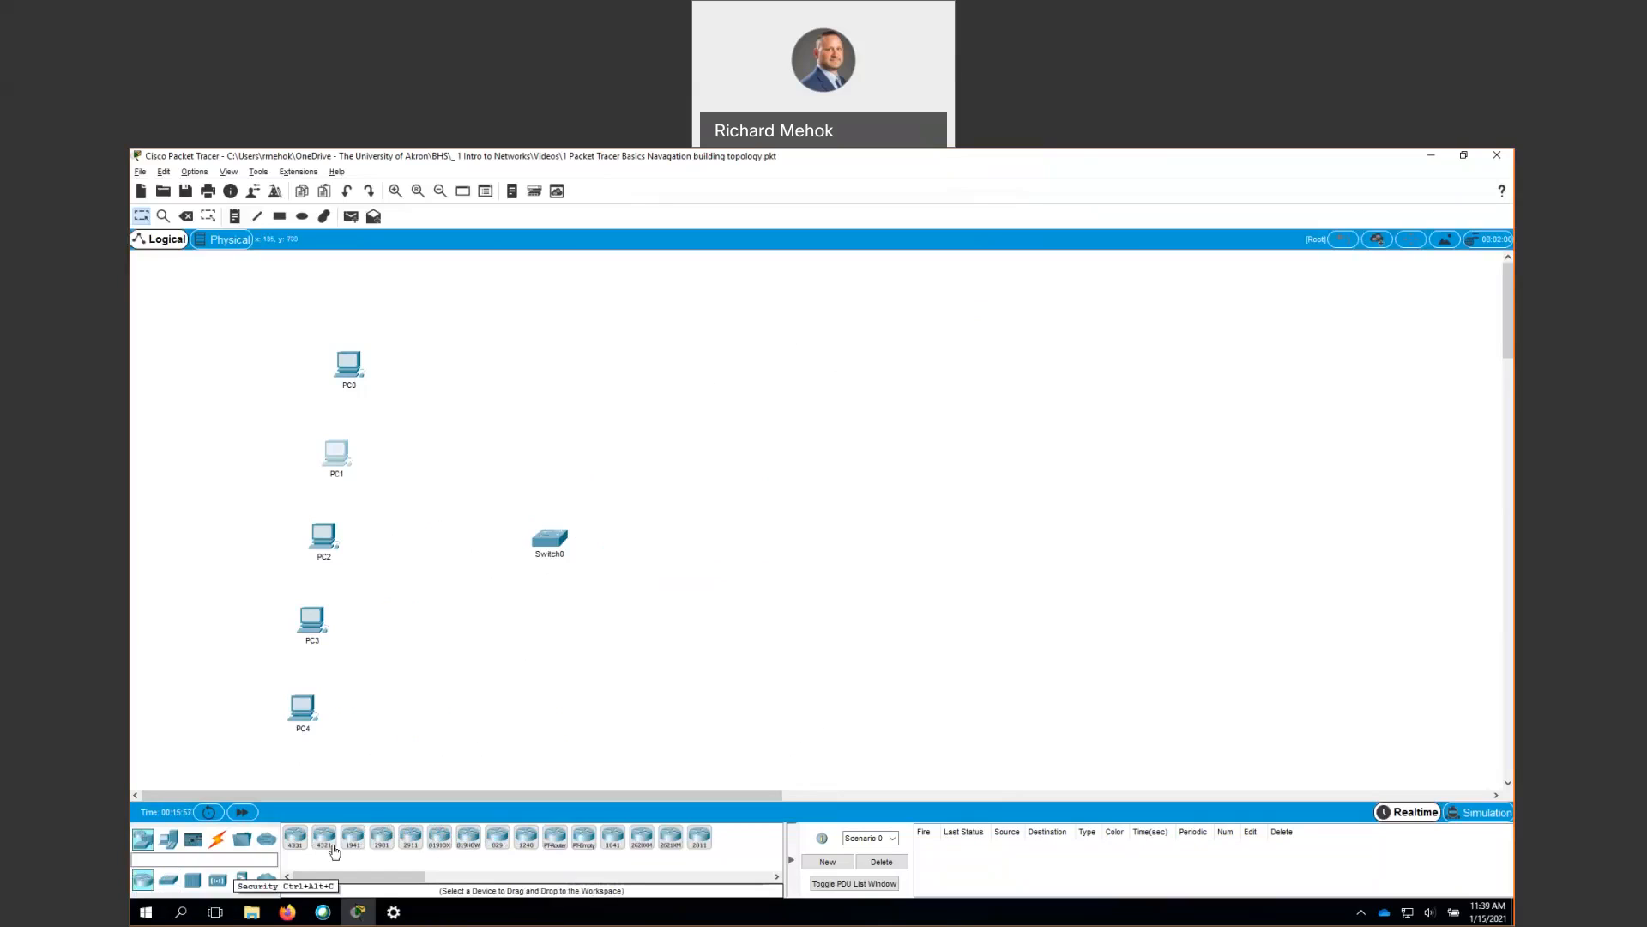
left_click_drag(581, 845, 763, 538)
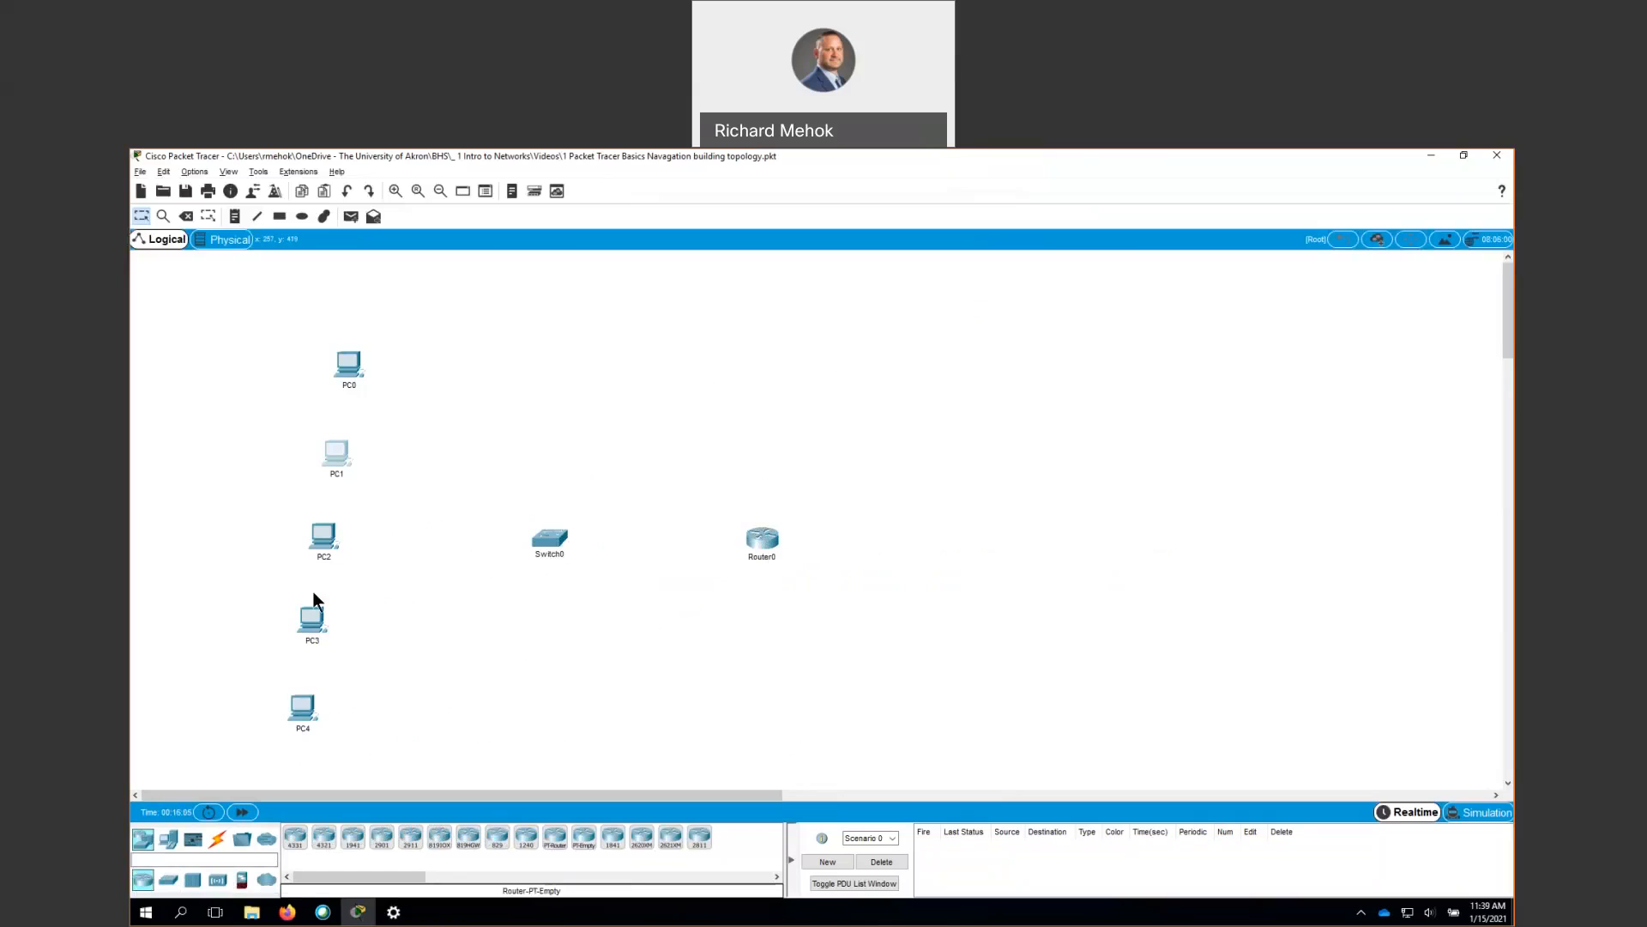
- Power off Switch0 and fill its first five slots with PT-SWITCH-NM-1CE, 1CFE, 1CGE, 1FFE and 1FGE modules, in that order
left_click(550, 540)
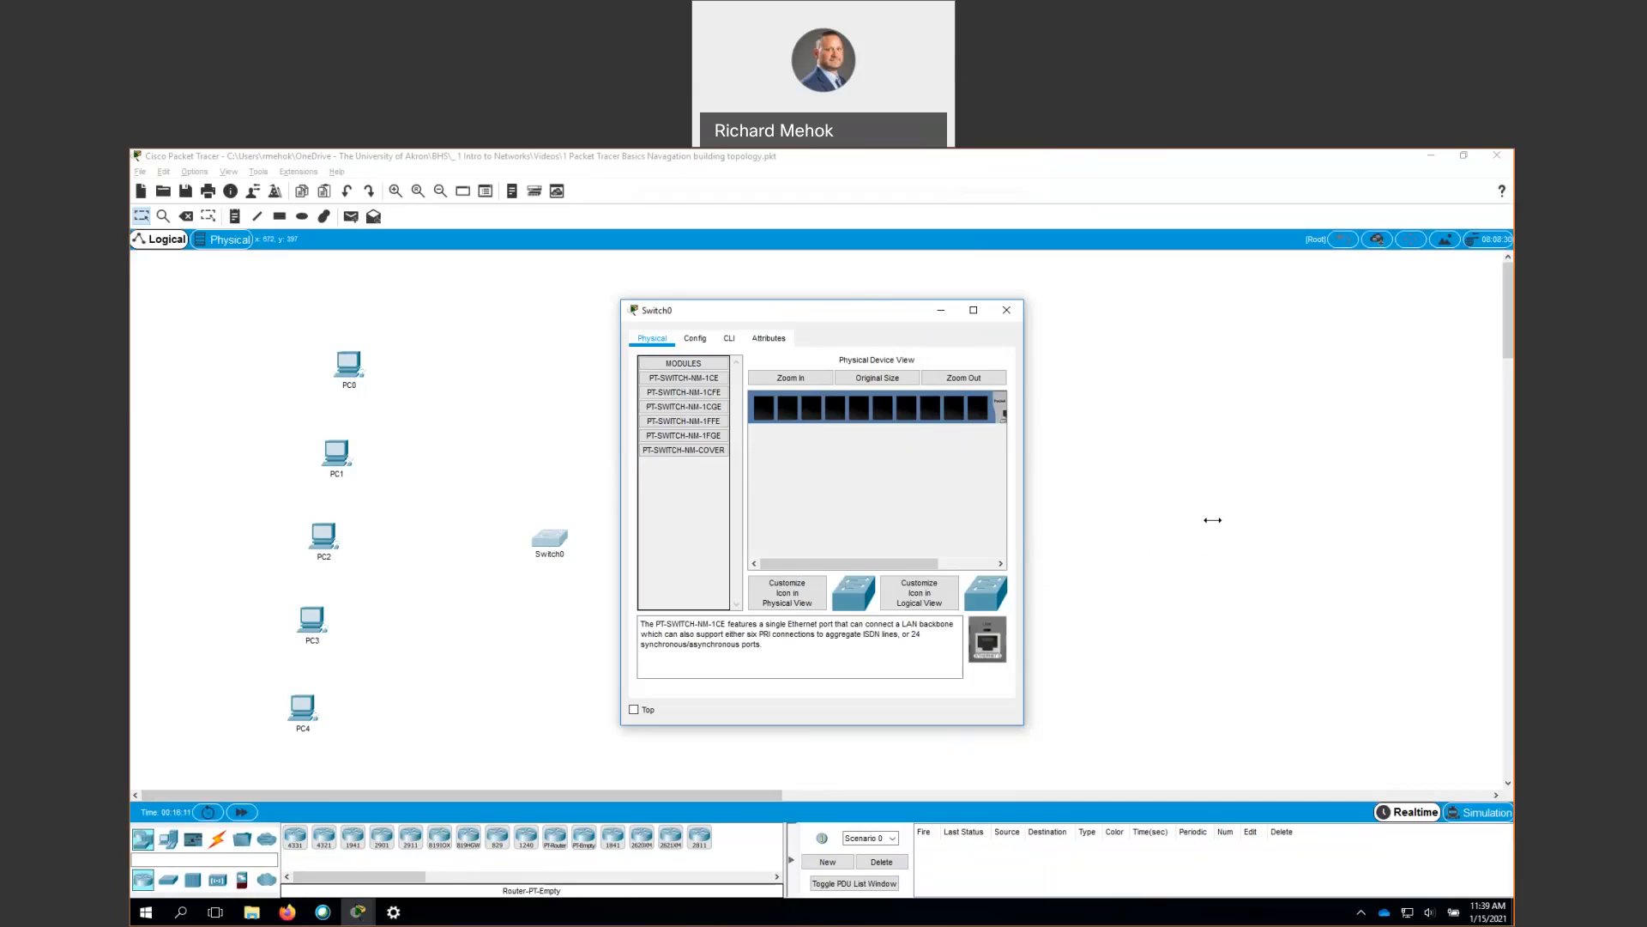
left_click_drag(1024, 520, 1212, 520)
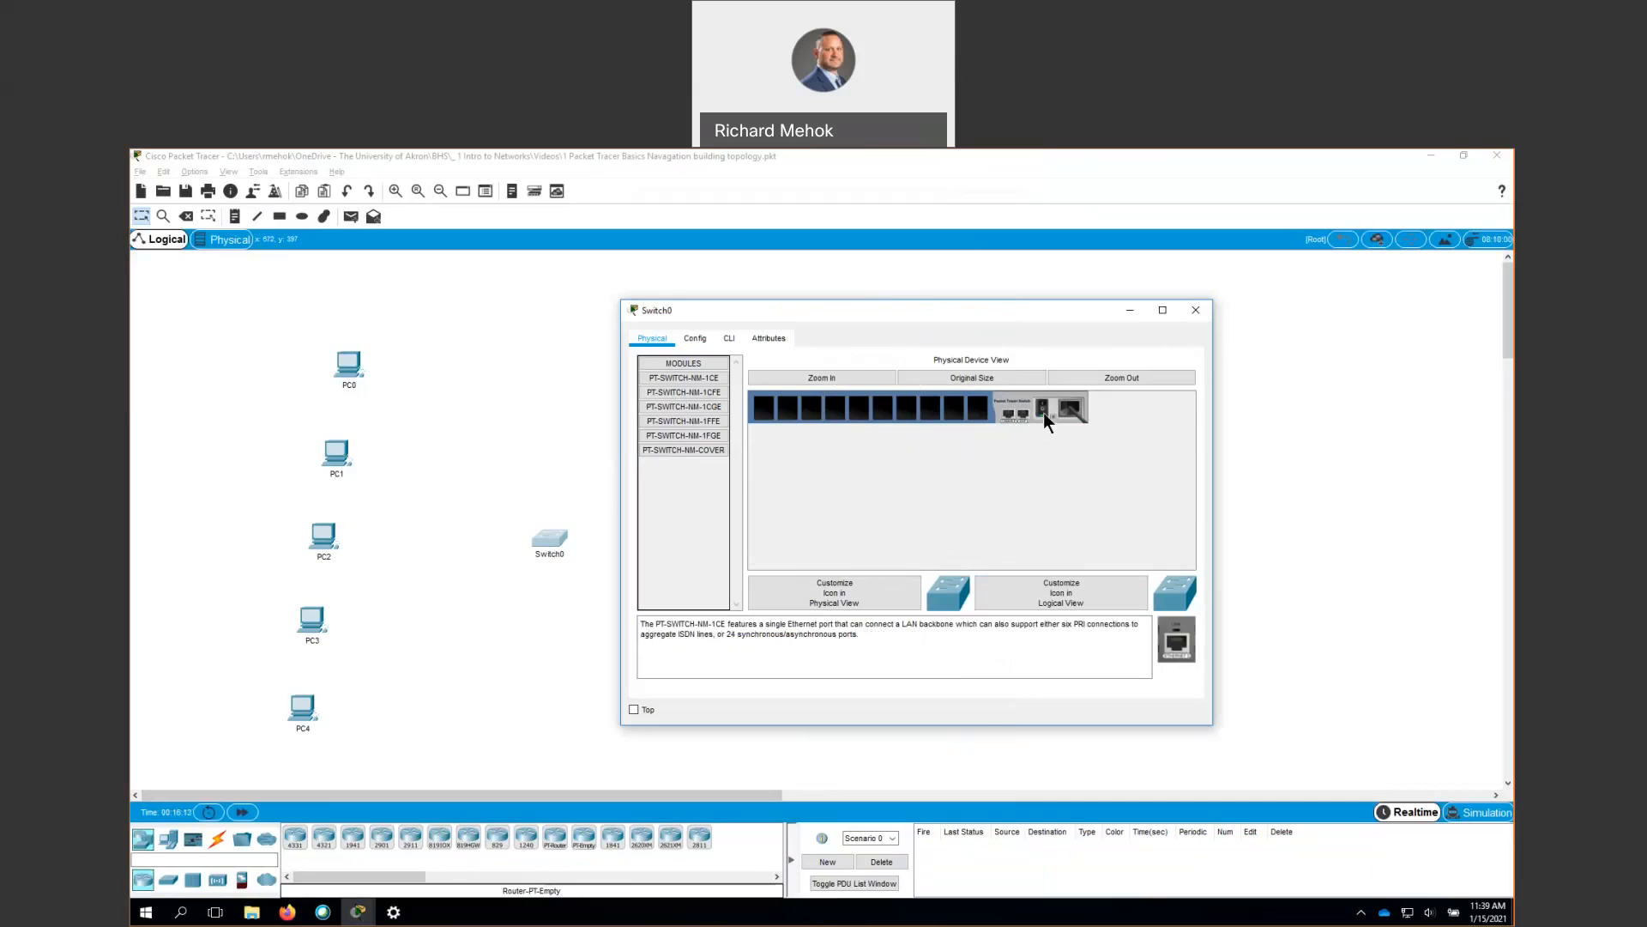
left_click_drag(699, 382, 811, 409)
left_click_drag(691, 421, 839, 404)
left_click_drag(705, 440, 861, 406)
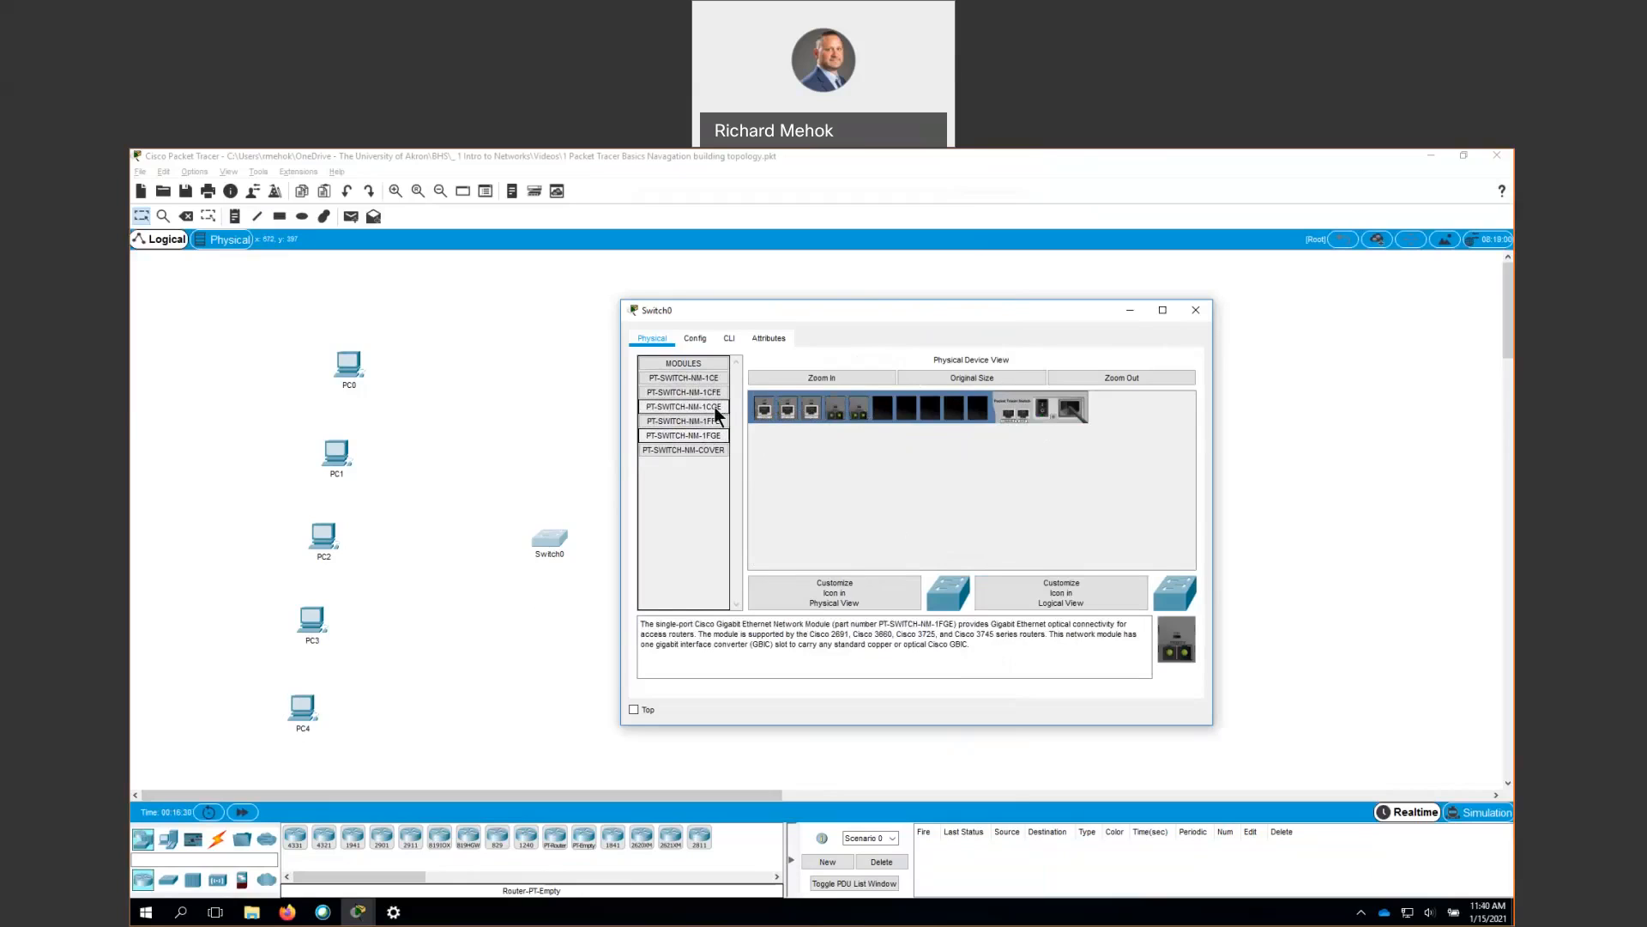
- Add a PT-SWITCH-NM-1CGE module in Switch0's last slot beside the power section, power the switch back on and close its window
left_click_drag(707, 404, 980, 416)
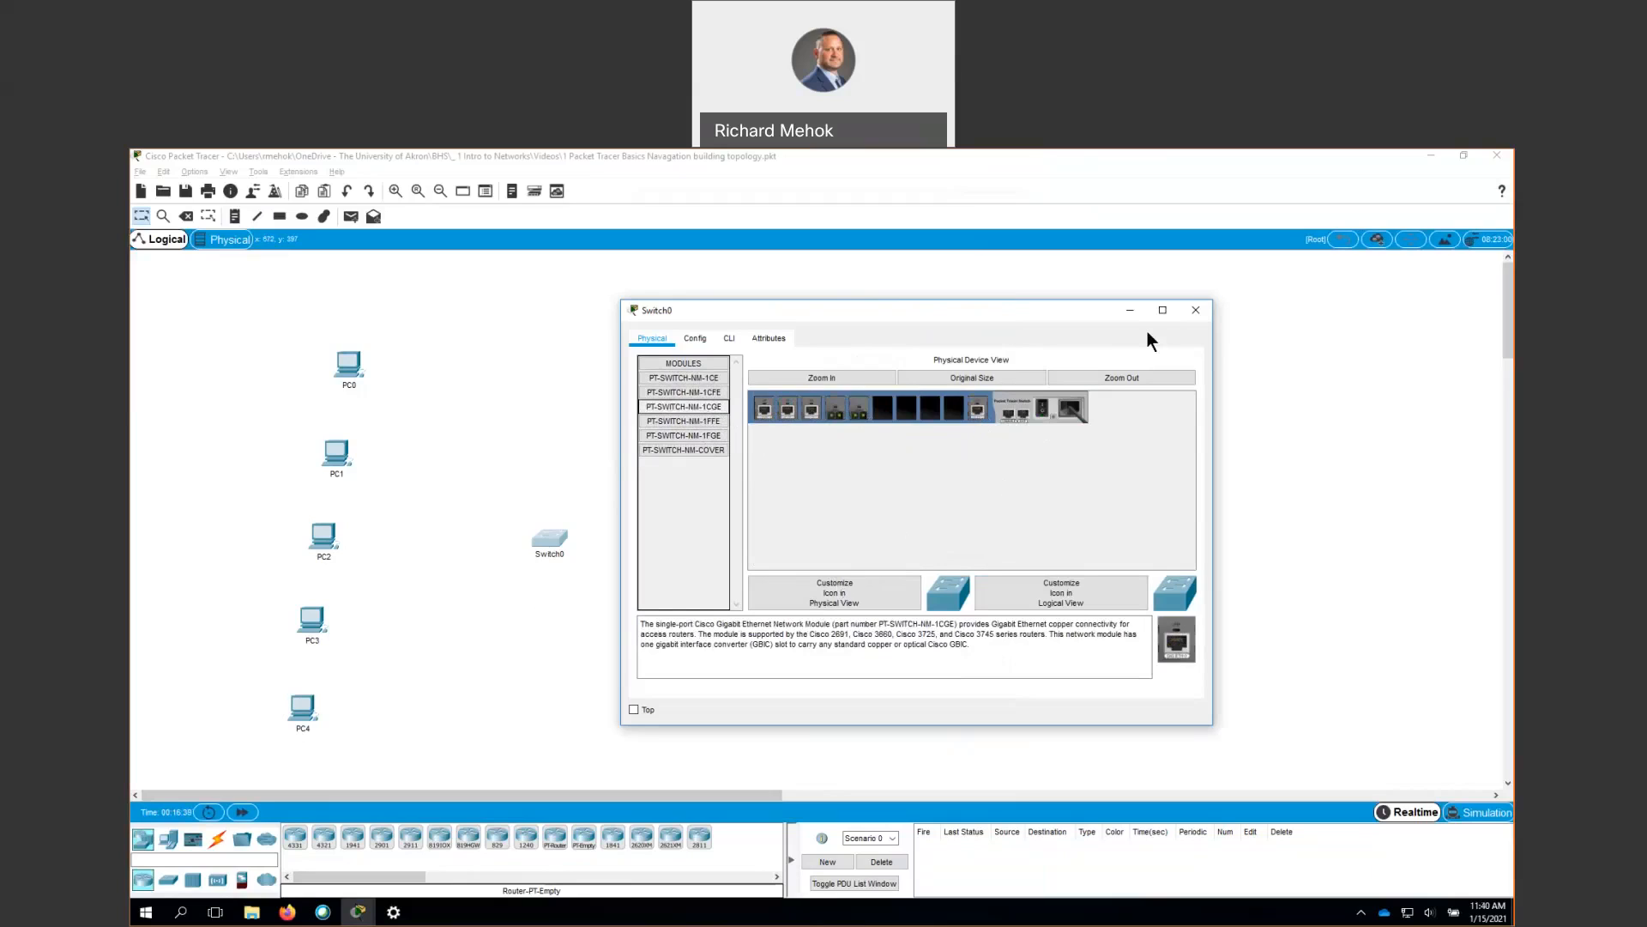
left_click(1041, 405)
left_click(1193, 309)
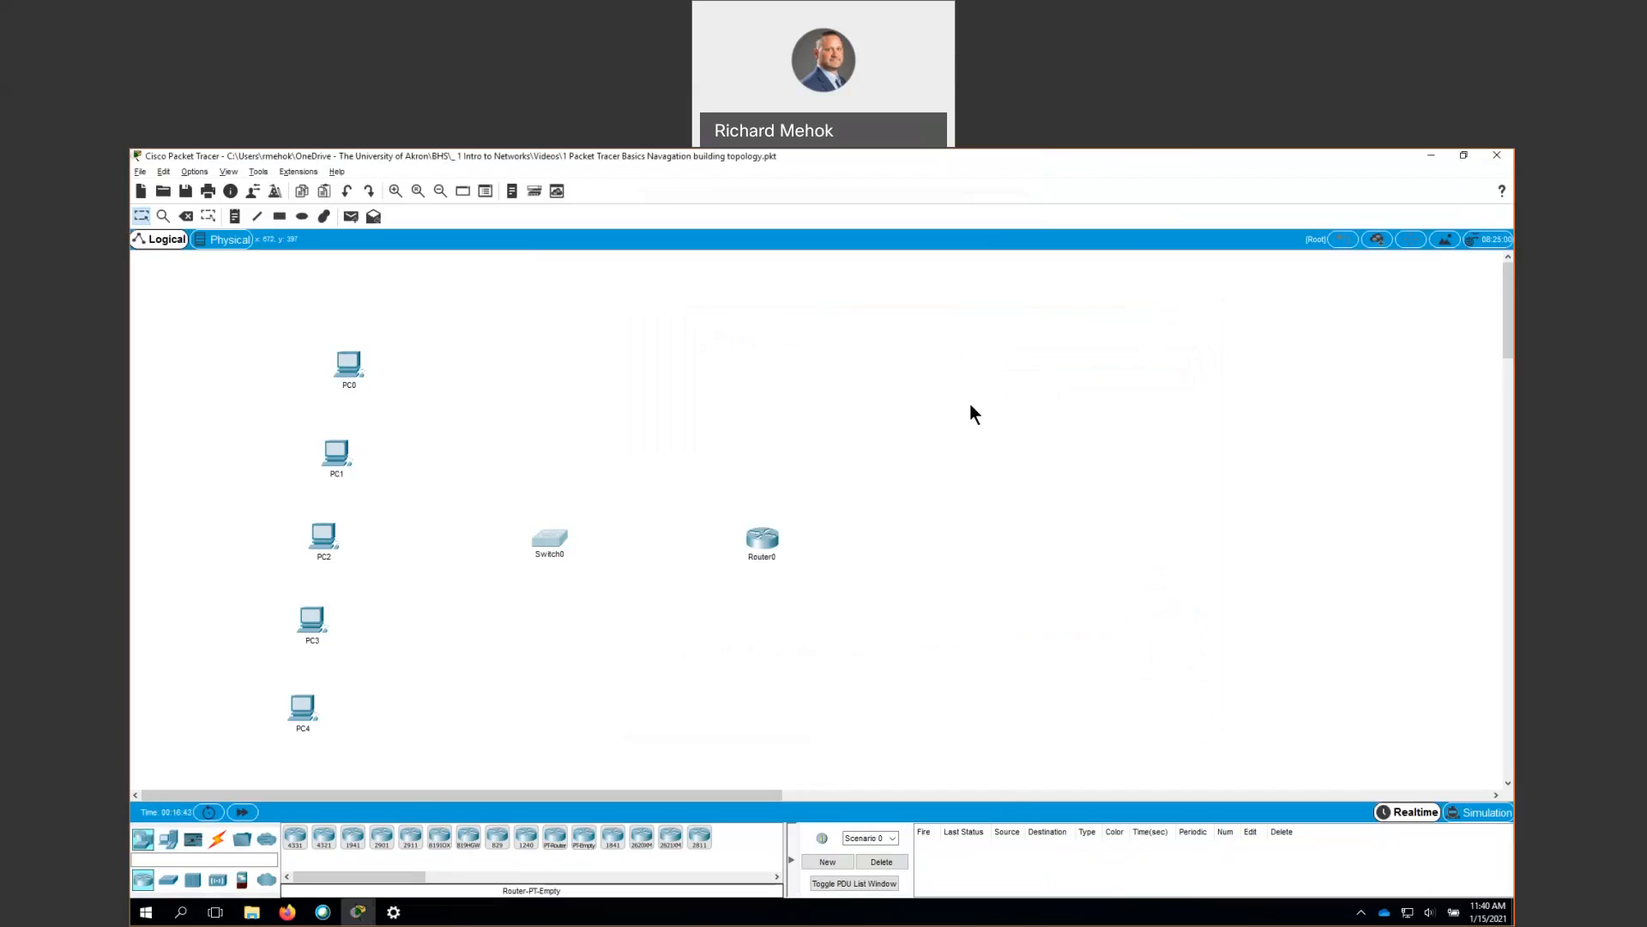
- Install two PT-ROUTER-NM-1CGE modules in Router0's two slots nearest the power supply, power the router back on and close its window
left_click(768, 535)
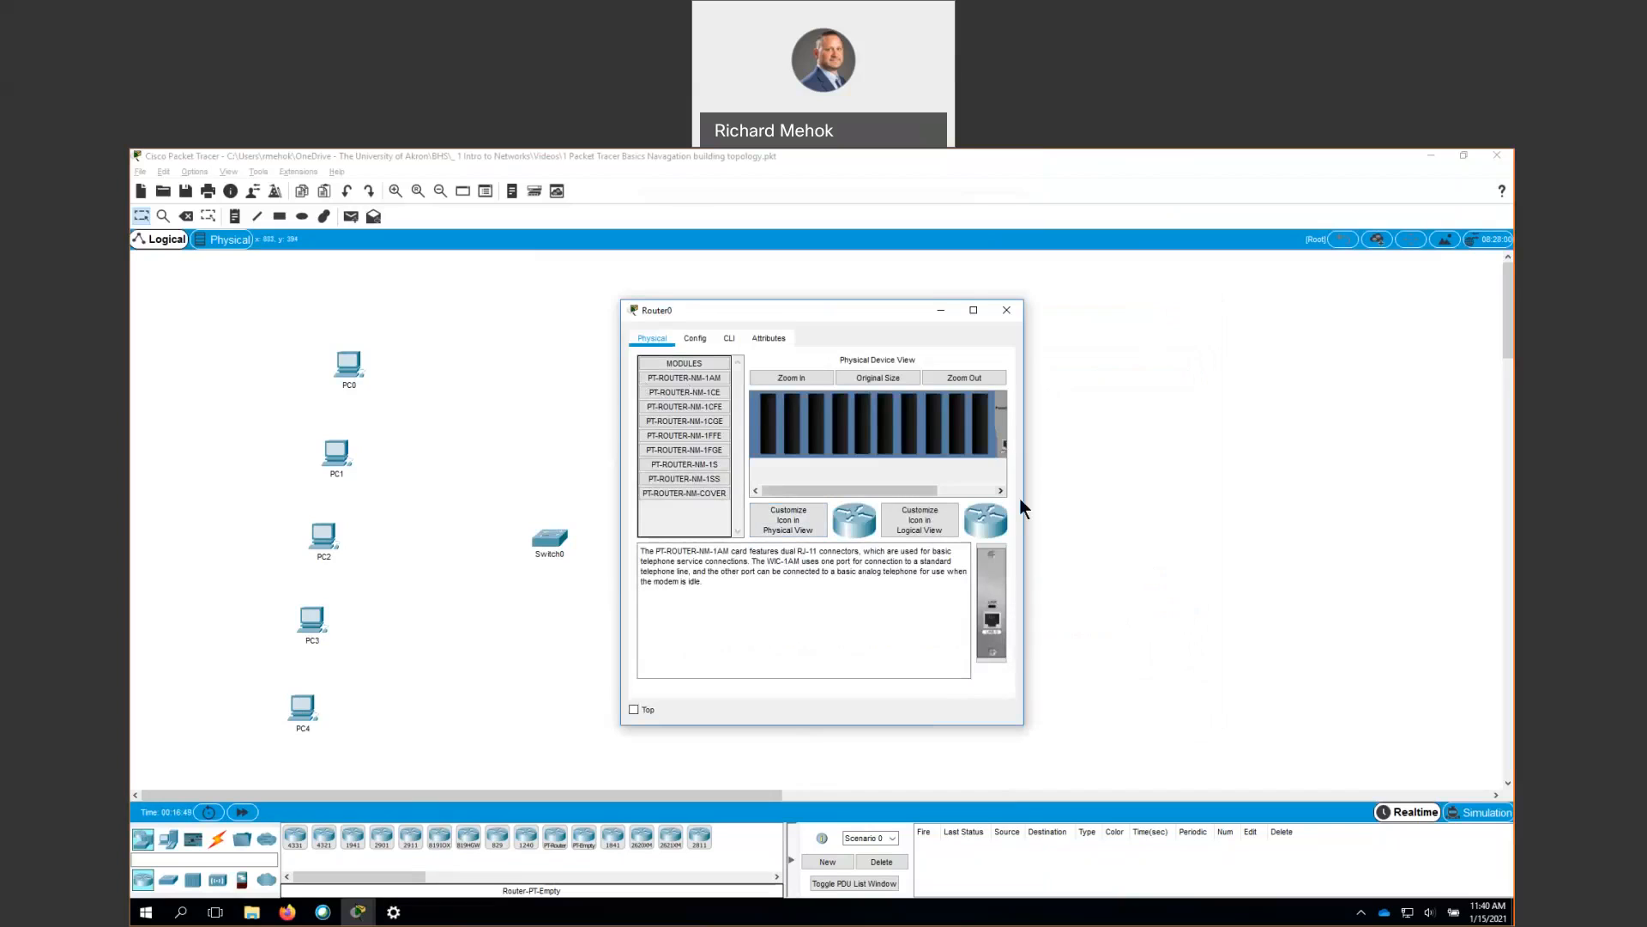
left_click_drag(1022, 506, 1212, 494)
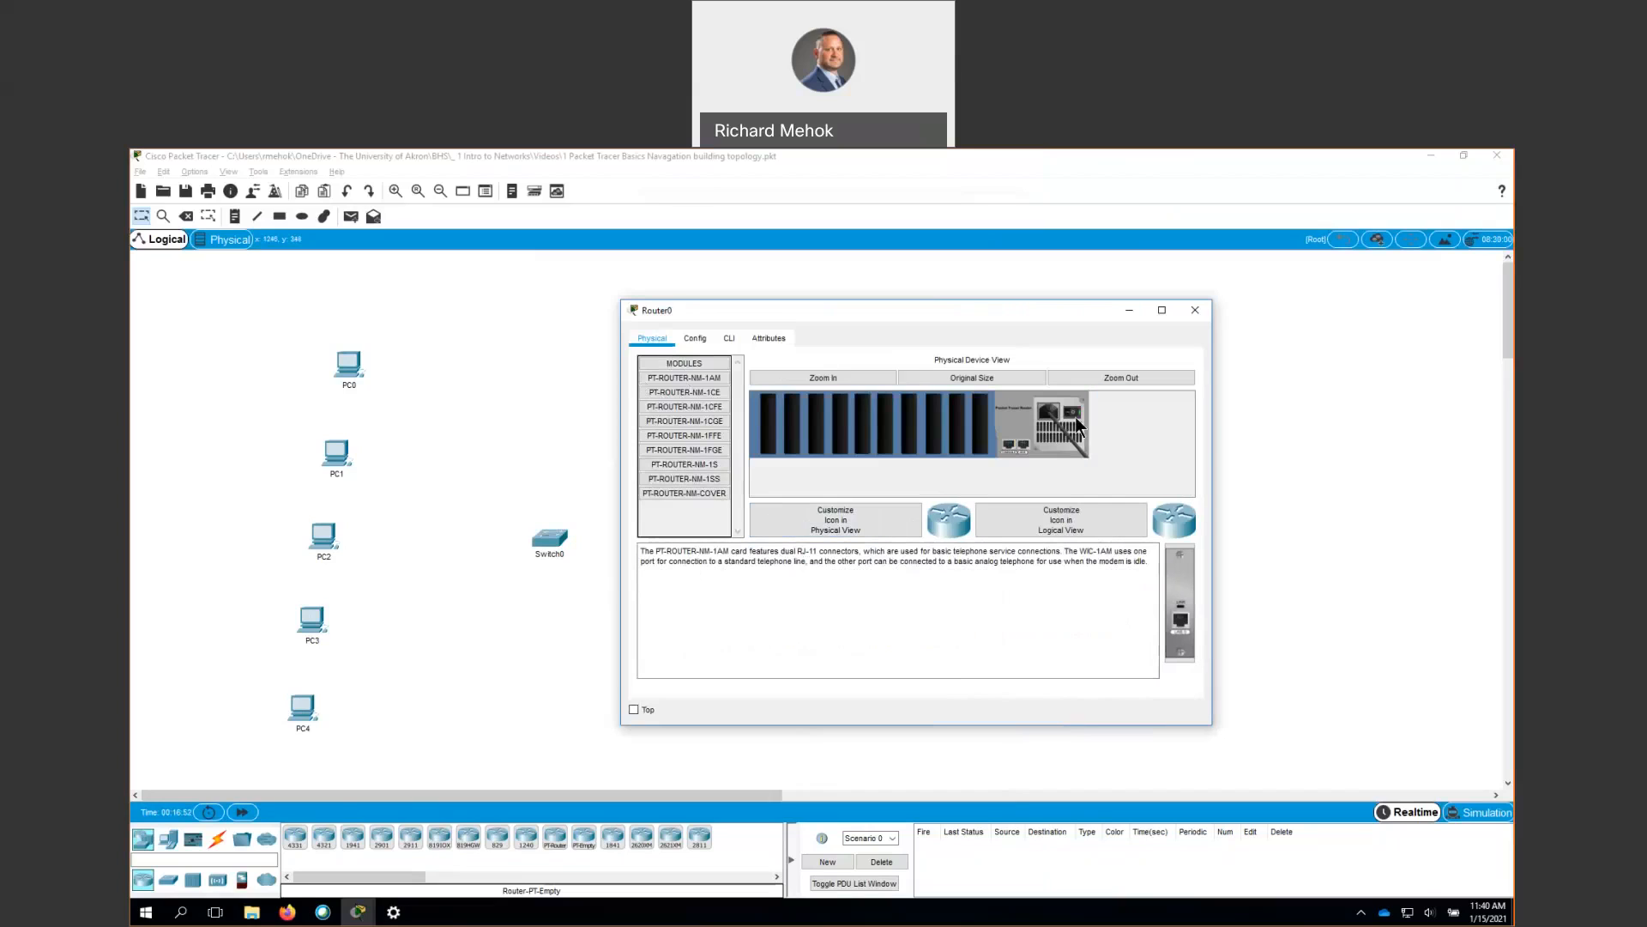
left_click_drag(722, 426, 979, 403)
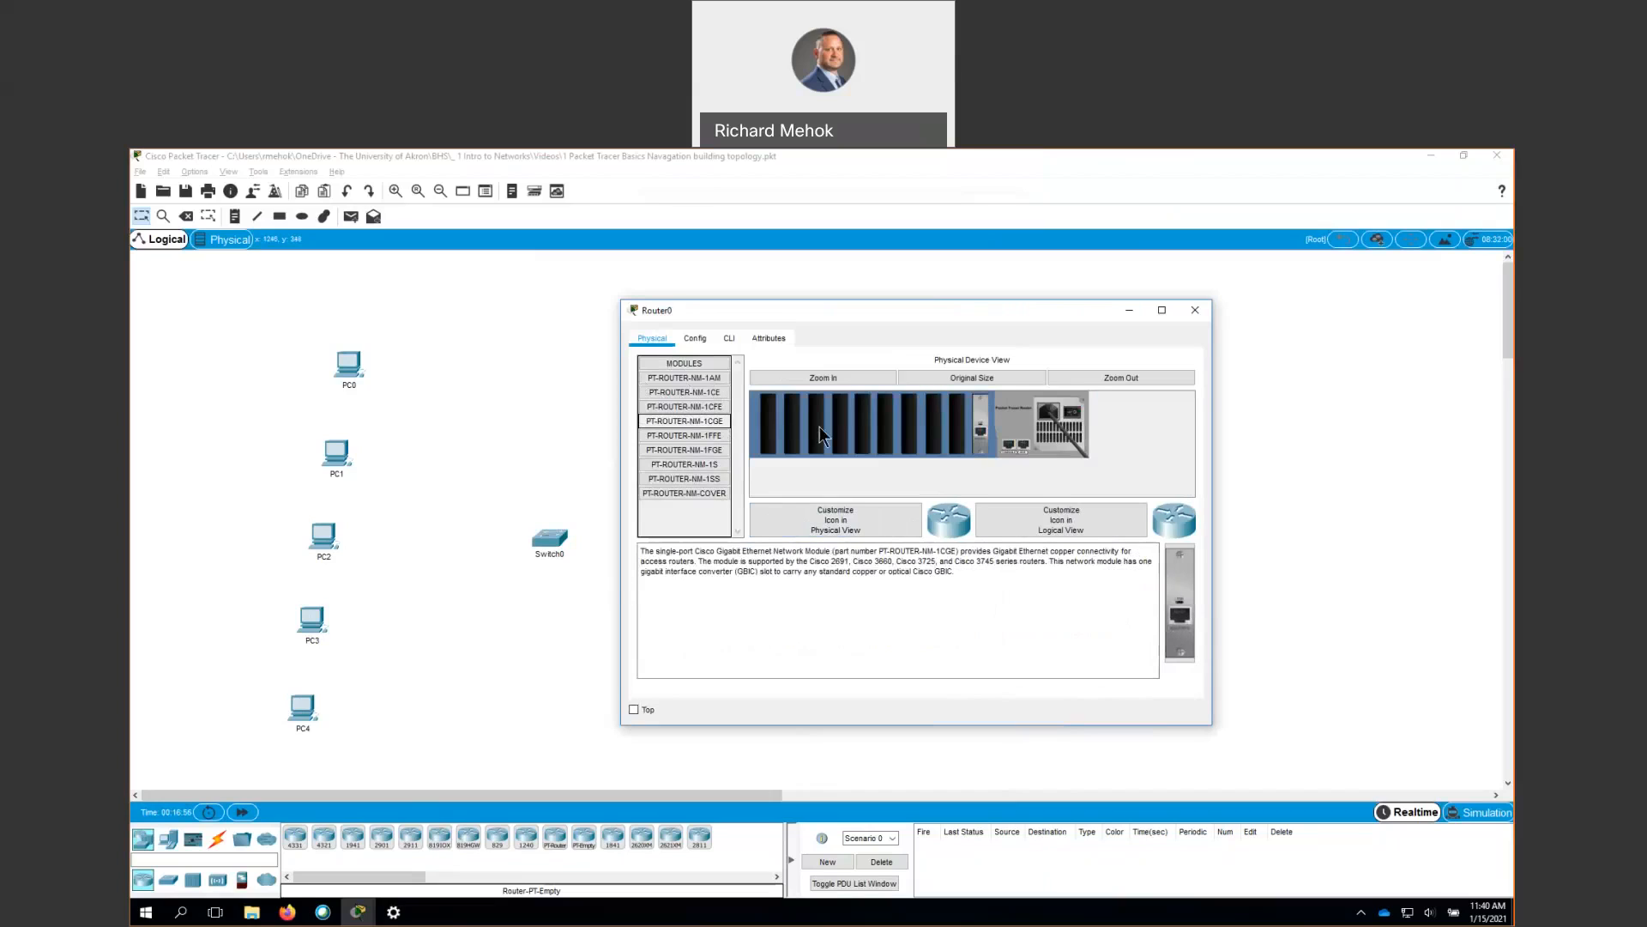
left_click_drag(697, 421, 958, 410)
left_click(1072, 418)
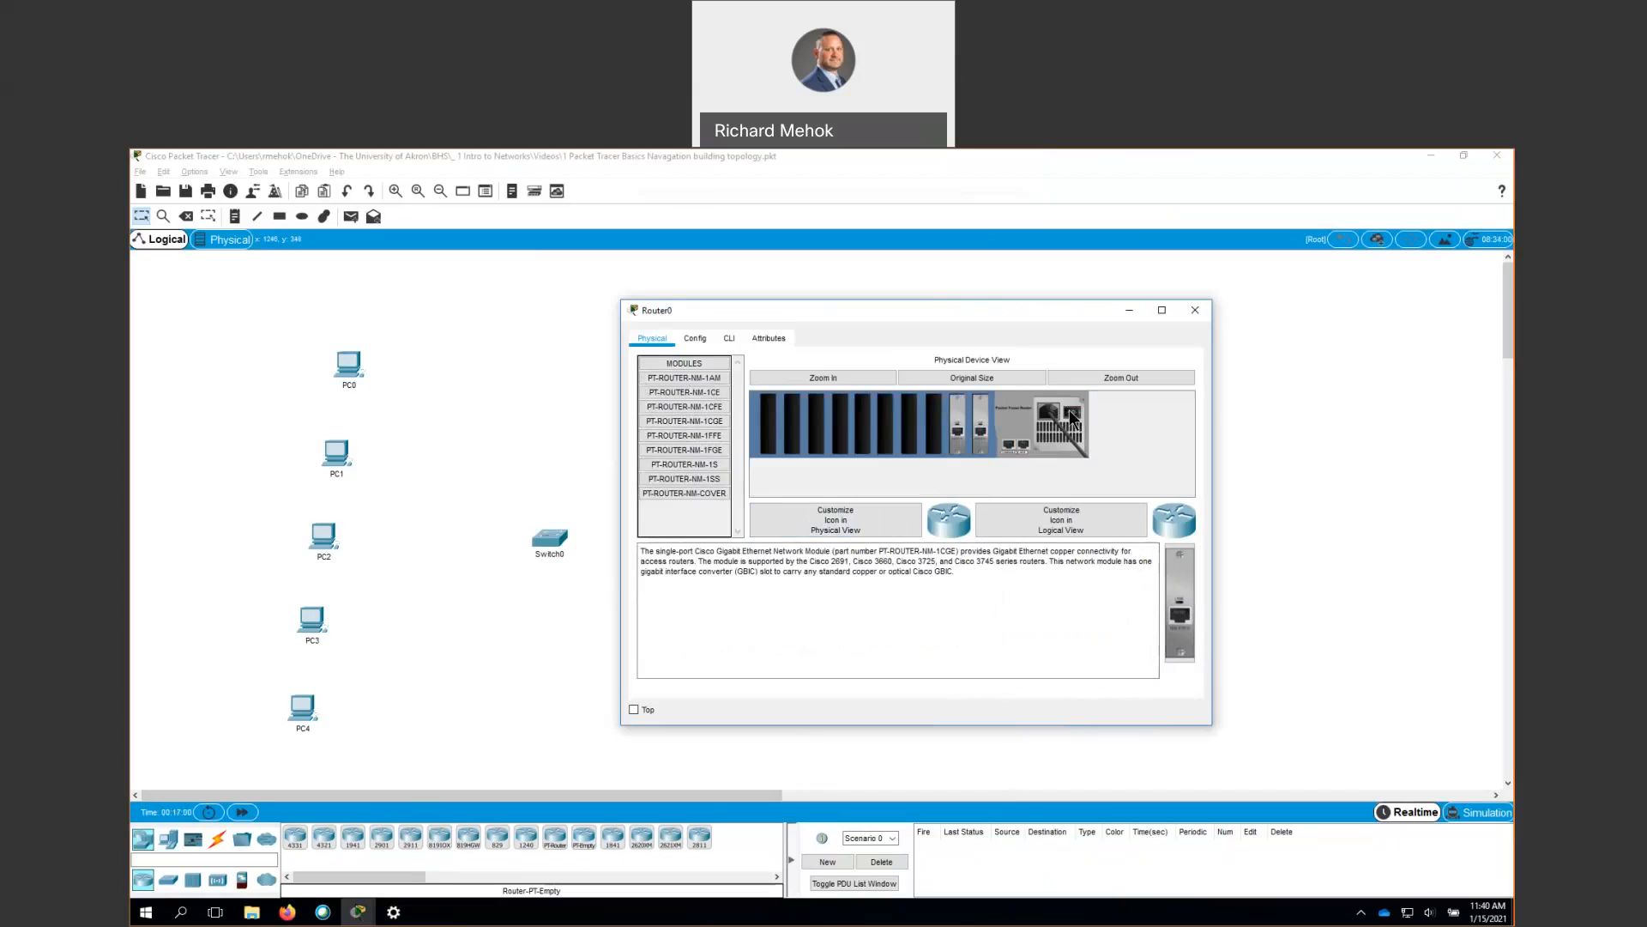
left_click(1196, 310)
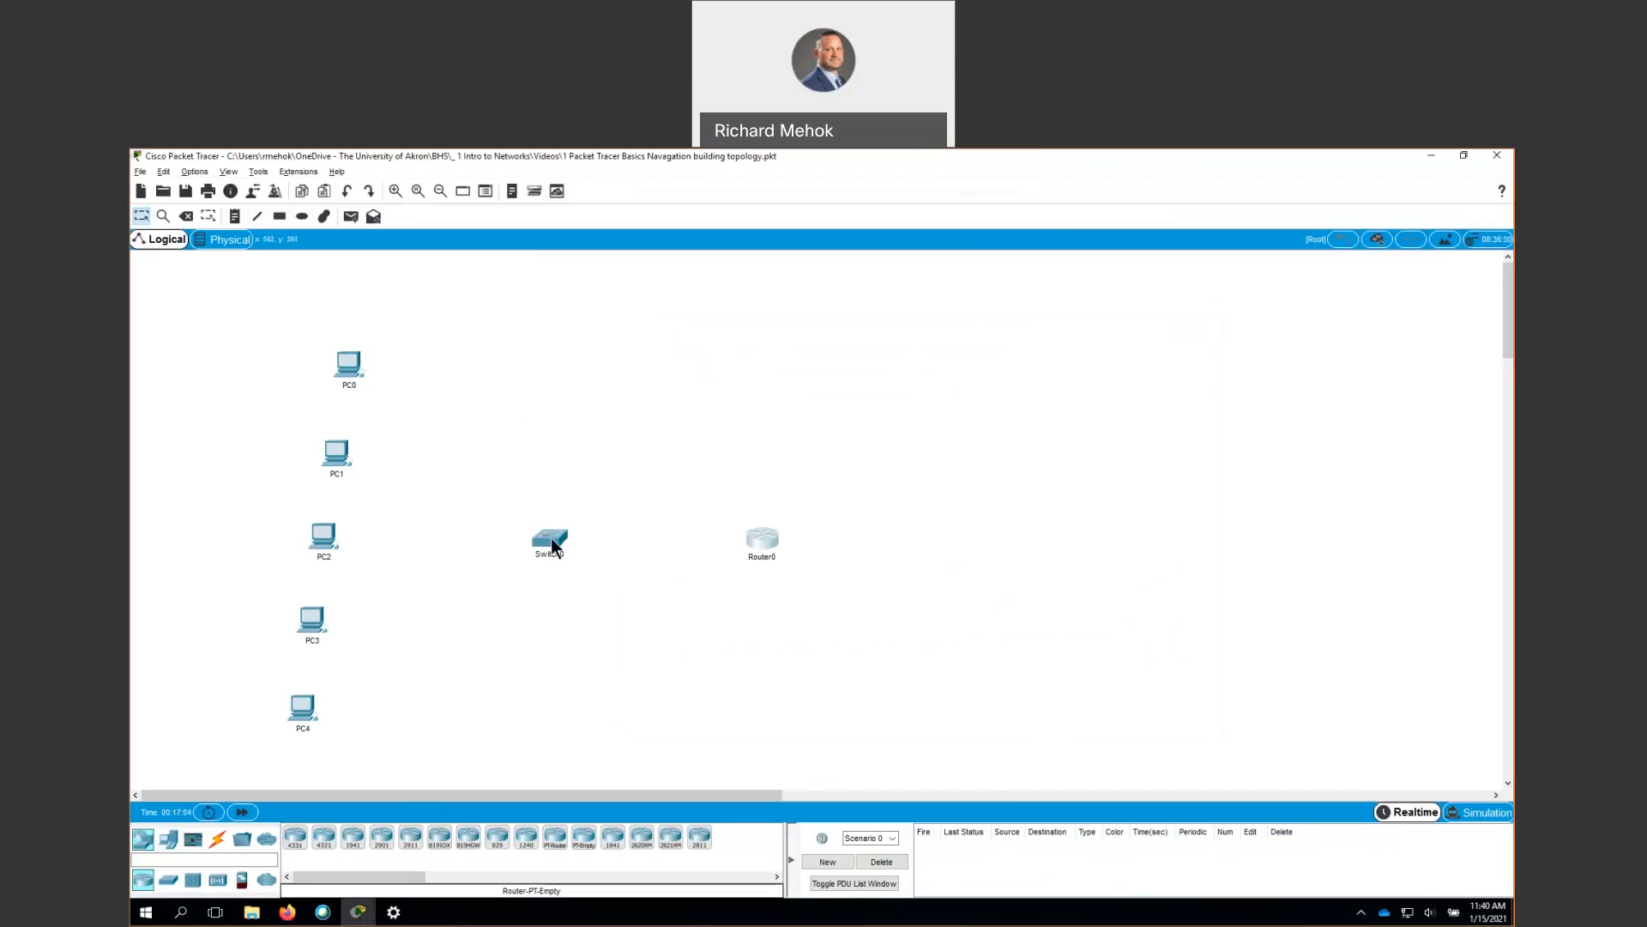
- Check the port summaries of Switch0 and Router0 in the logical workspace to review their installed interfaces
mouse_move(552, 542)
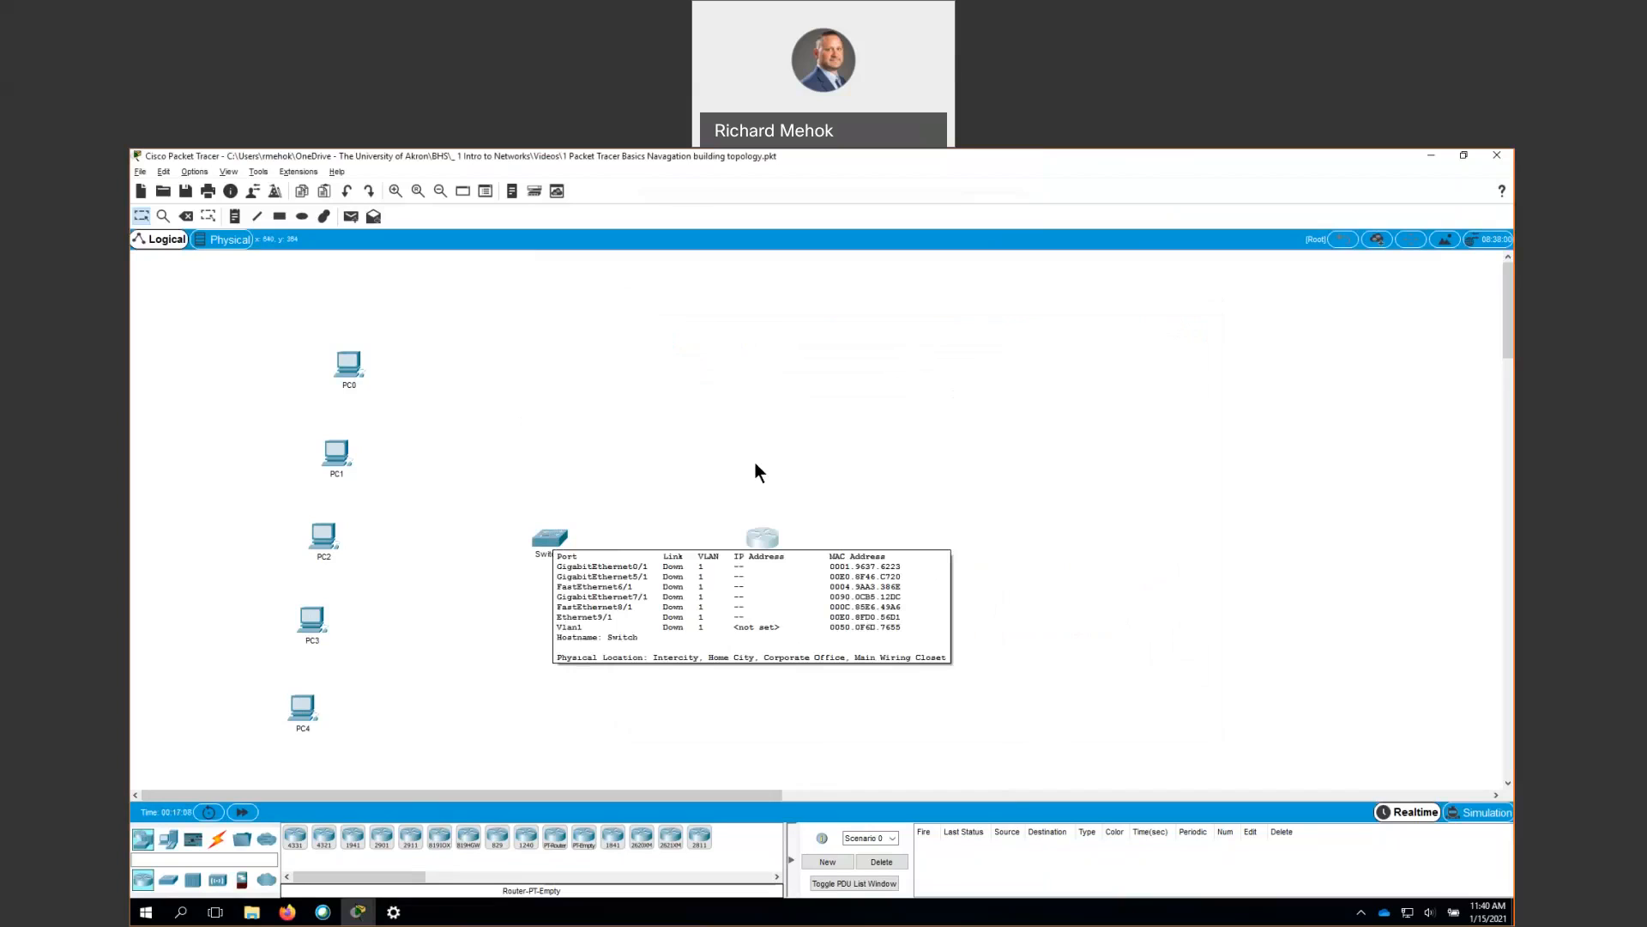
mouse_move(762, 547)
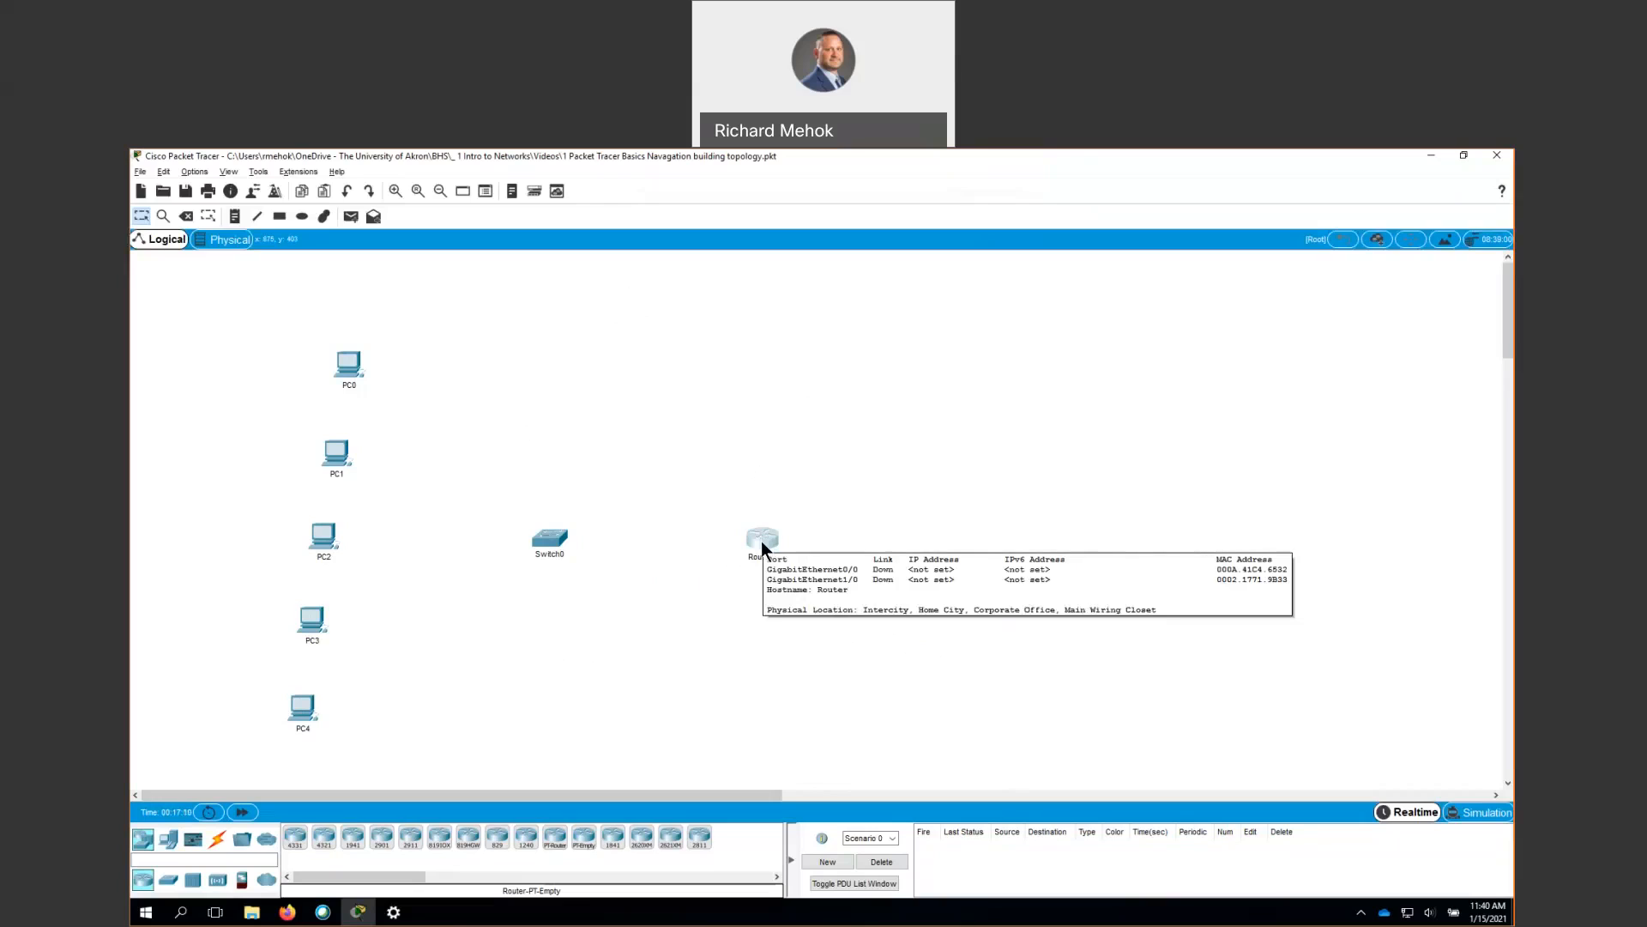